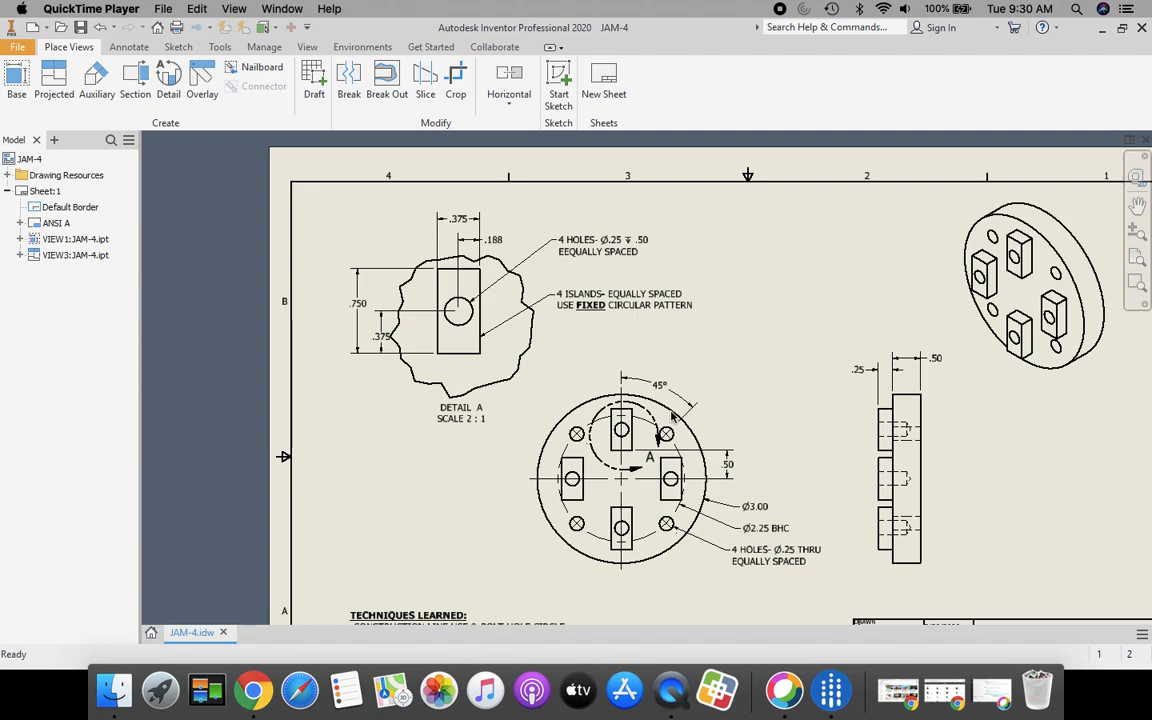
Step: Examine the JAM-4 drawing's front view dimensions, hole callouts and list of techniques learned
mouse_move(779, 457)
middle_mouse_down()
mouse_move(746, 342)
mouse_move(654, 311)
mouse_move(717, 385)
middle_mouse_up()
scroll(655, 315, "up", 3)
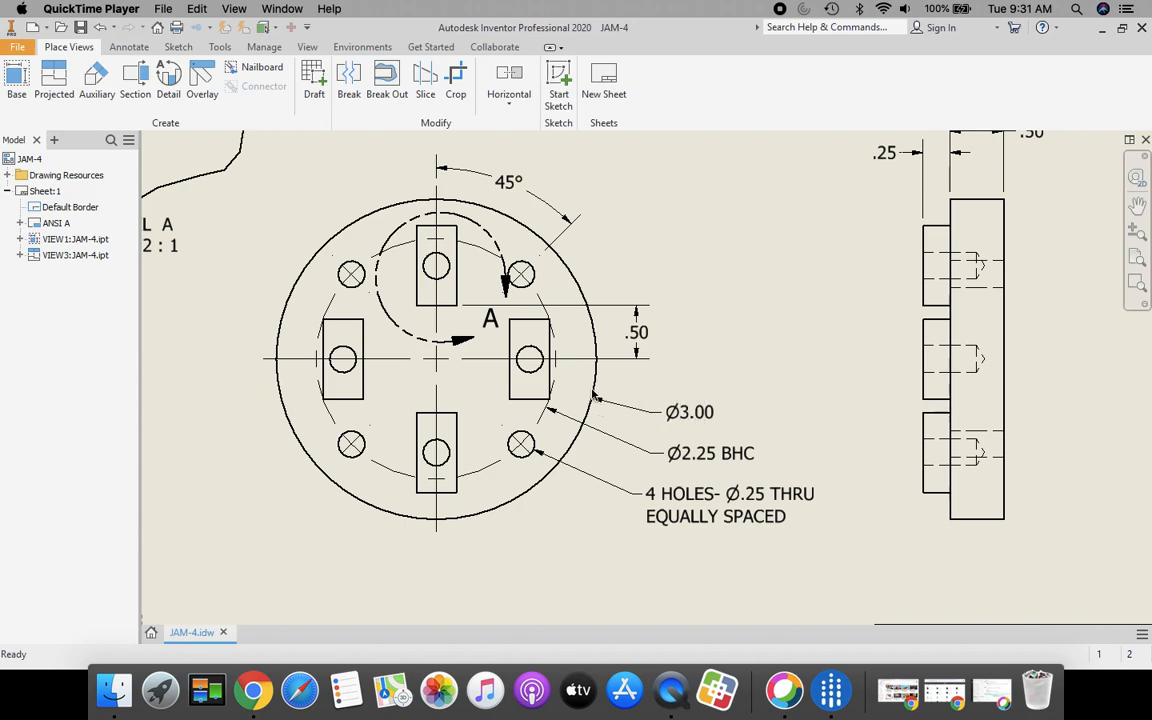
left_click(647, 386)
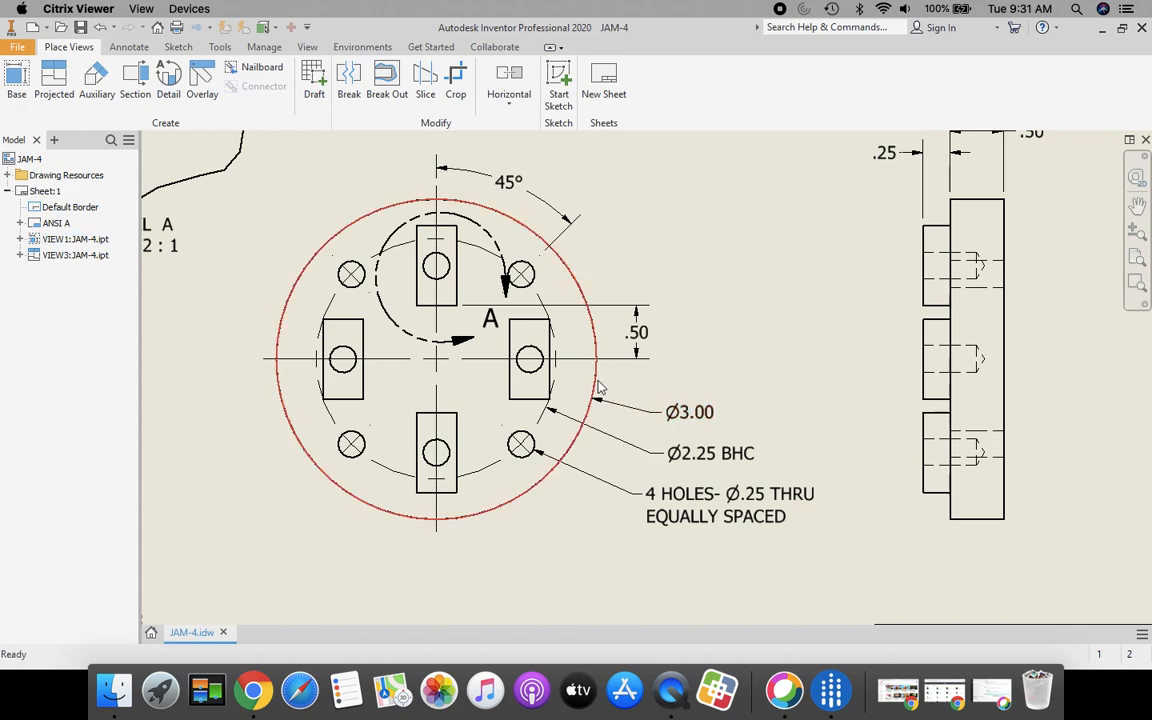
middle_click_drag(771, 386, 771, 404)
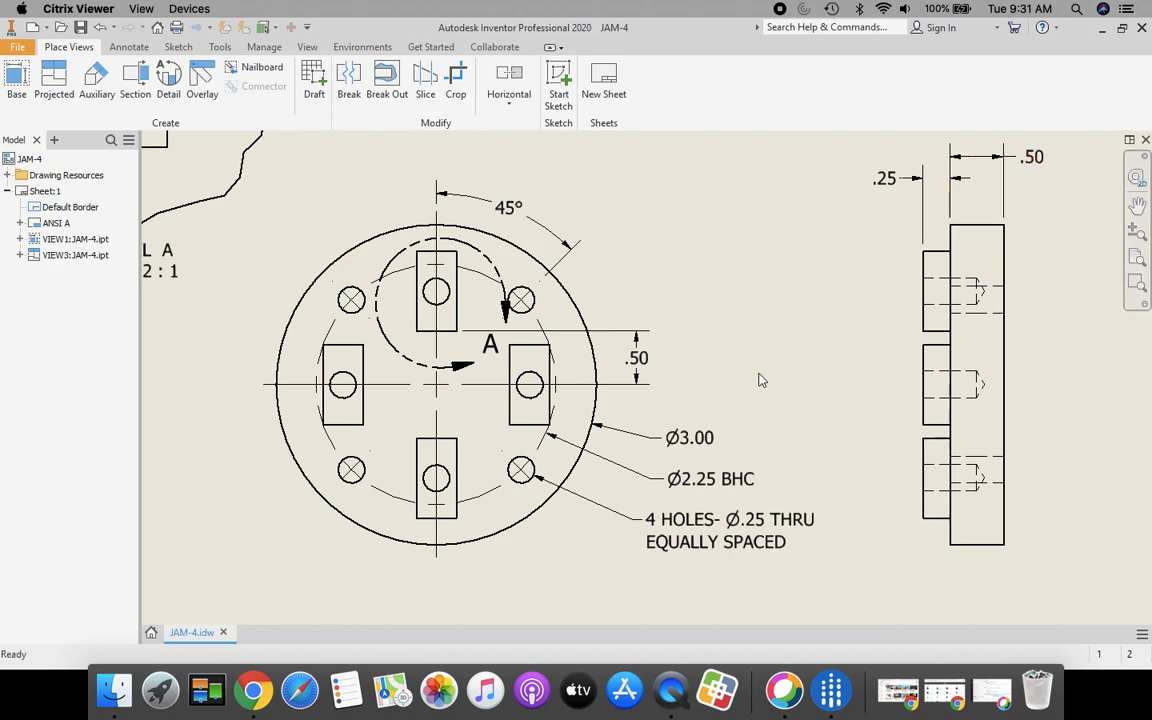
scroll(760, 380, "down", 3)
scroll(282, 618, "up", 3)
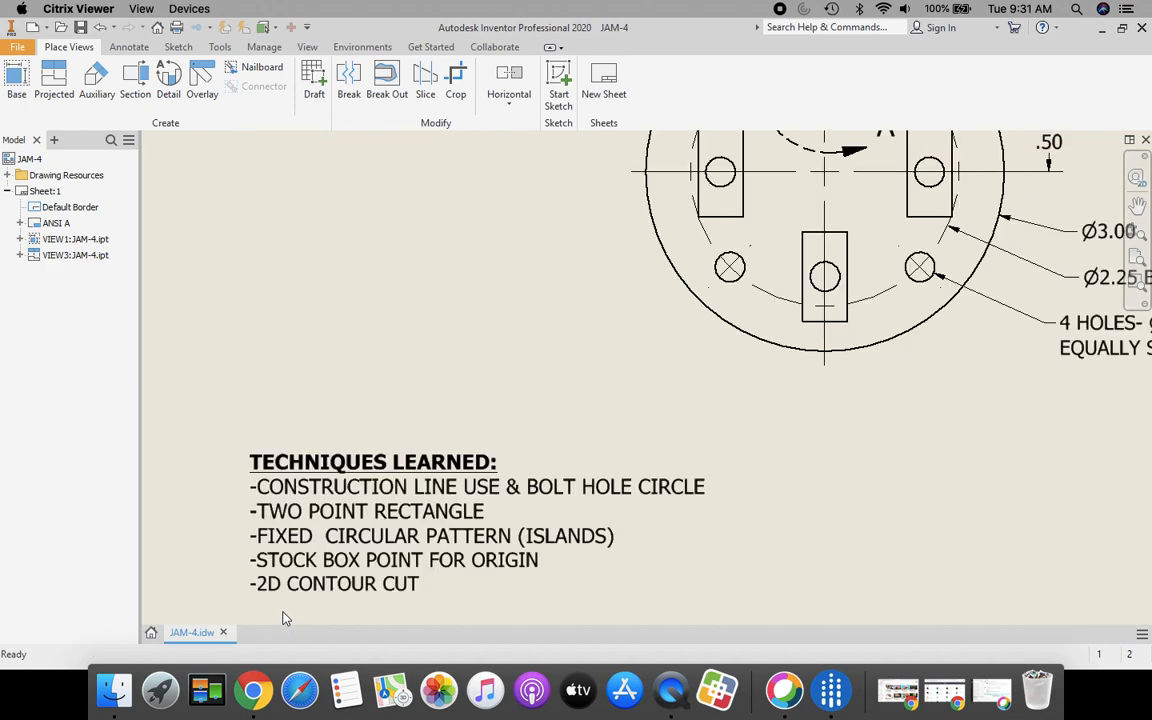
scroll(282, 618, "up", 2)
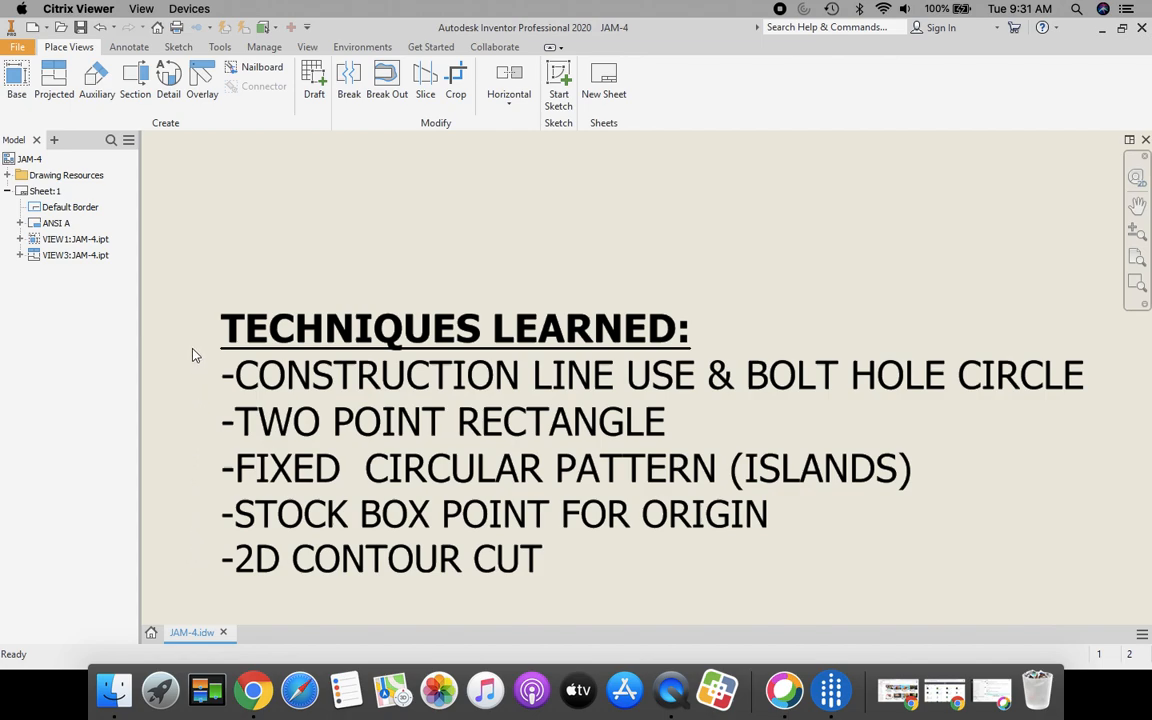
left_click(1137, 259)
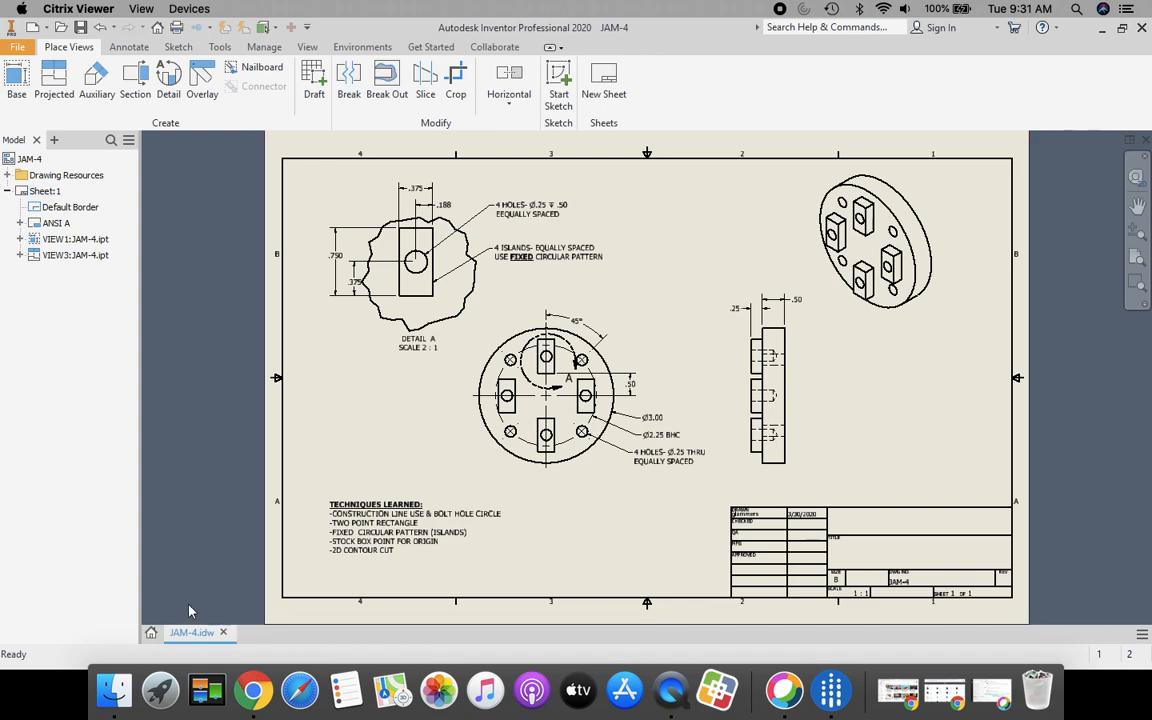
Step: Create a new part from the Standard.ipt template and start a 2D sketch on the front XY plane
left_click(151, 634)
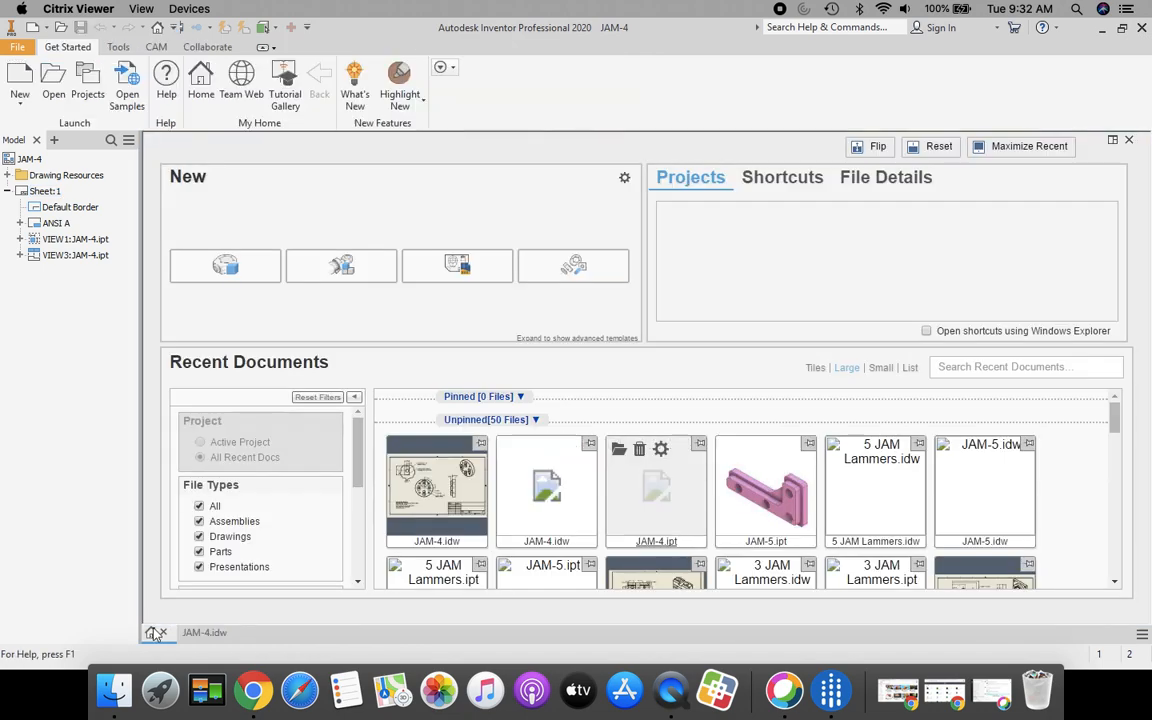
left_click(20, 80)
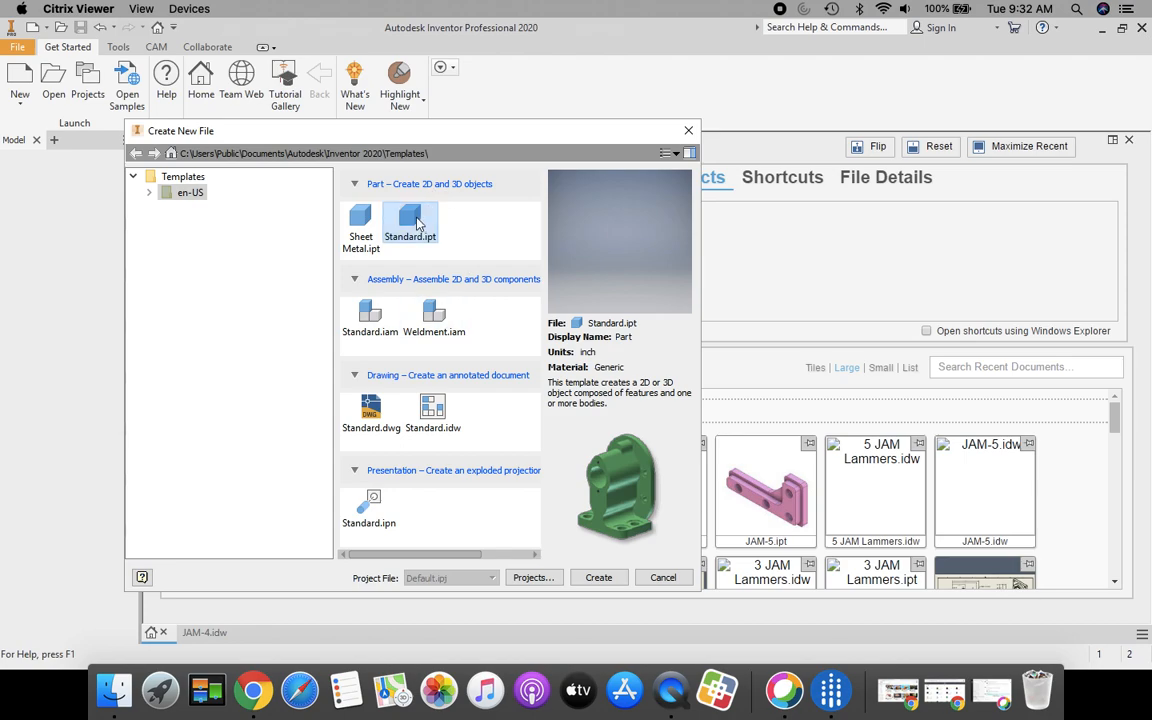
left_click(598, 577)
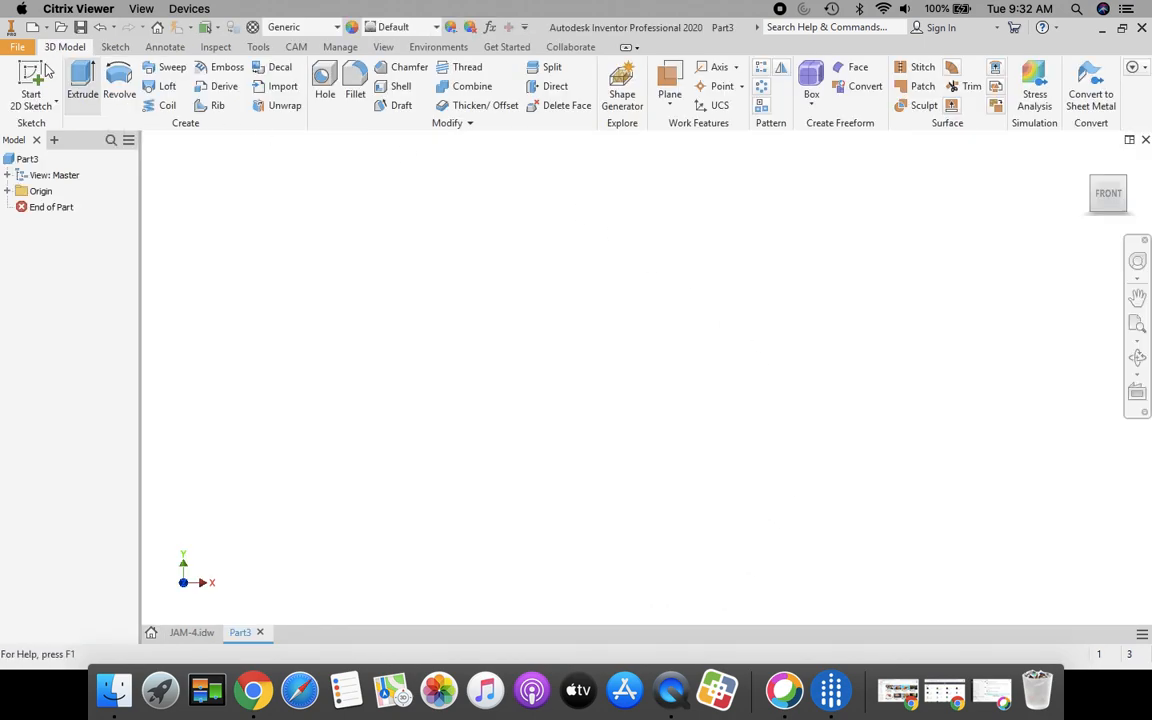
left_click(31, 80)
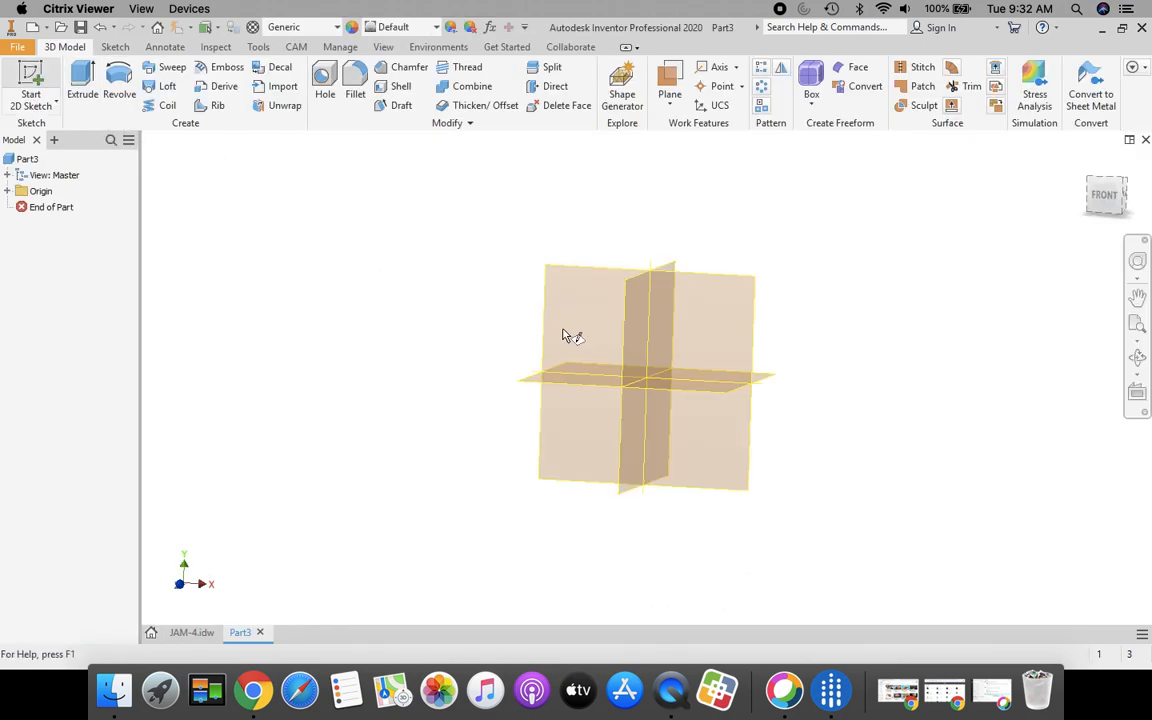
left_click(582, 236)
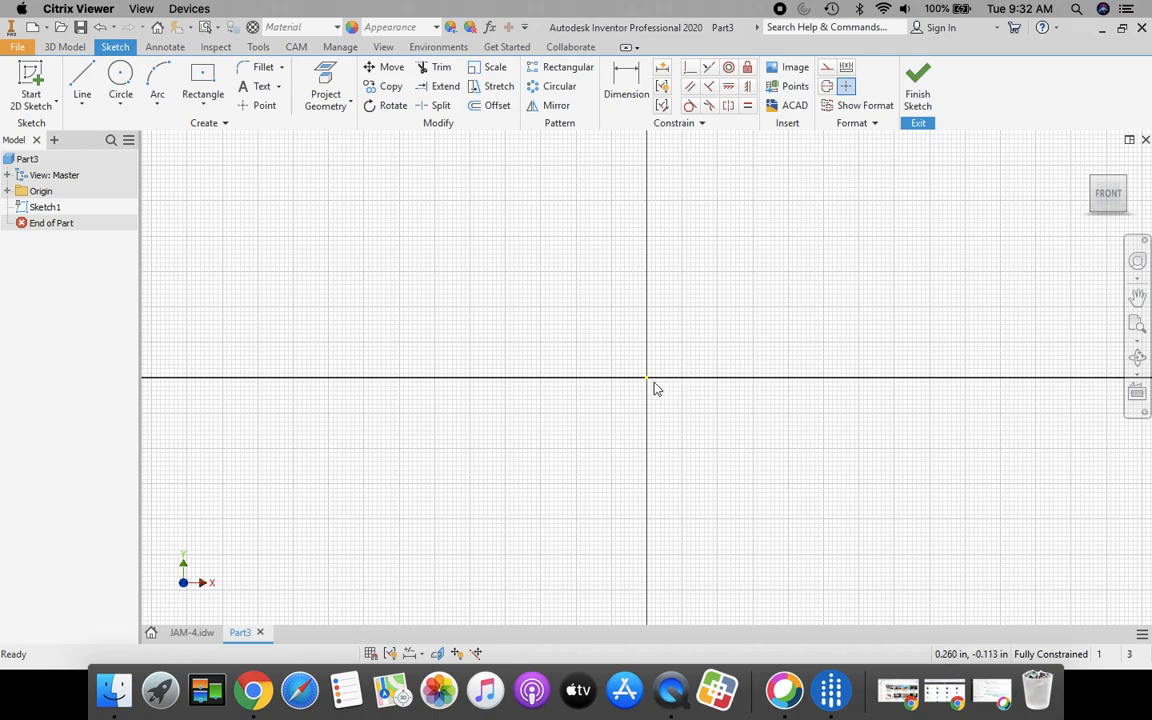
Step: Sketch a 3 in diameter circle centred on the origin and finish the sketch
scroll(652, 386, "up", 3)
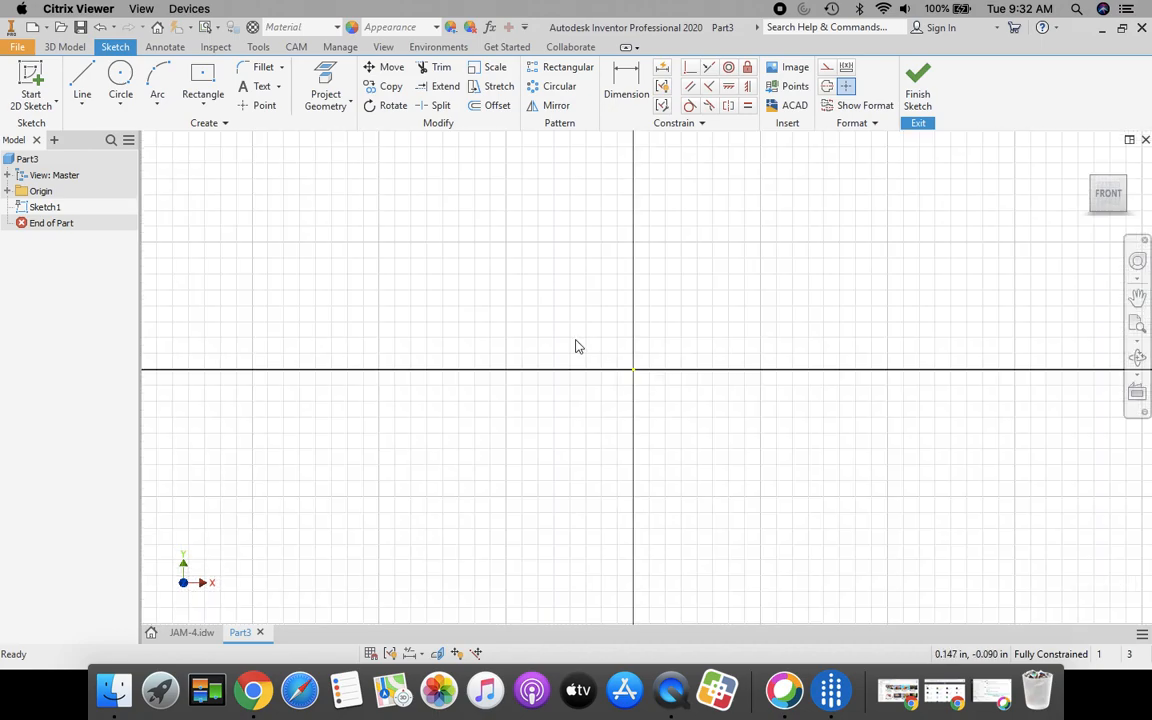
left_click(120, 80)
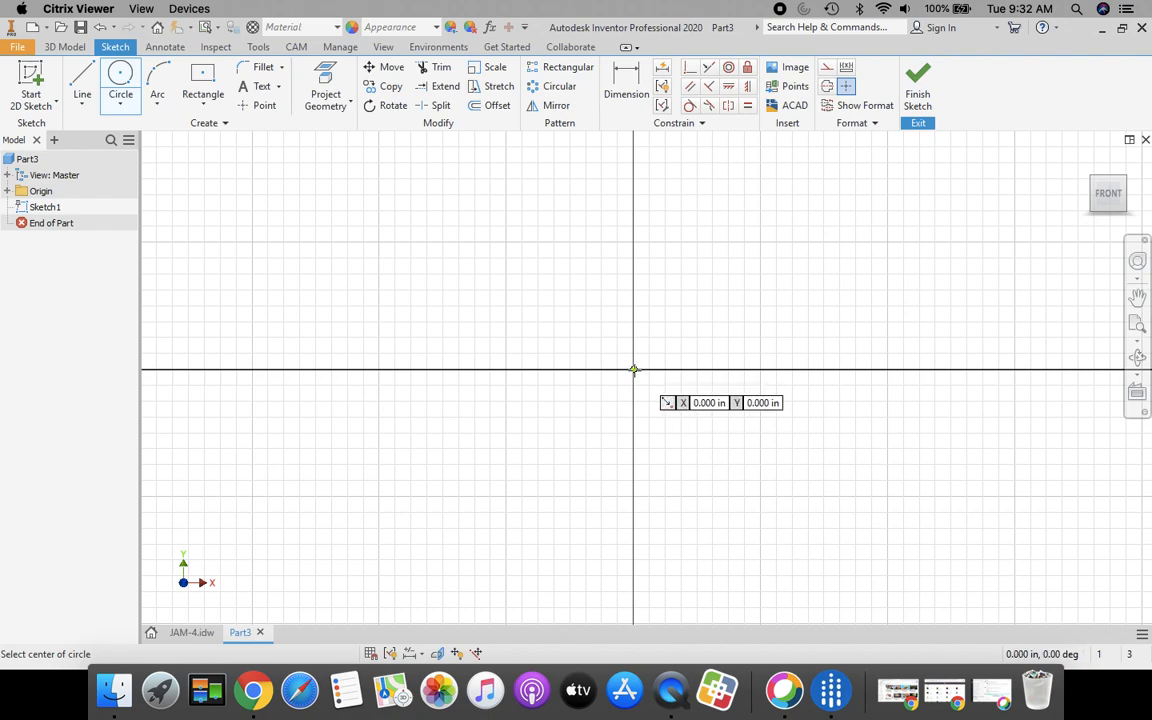
left_click(633, 370)
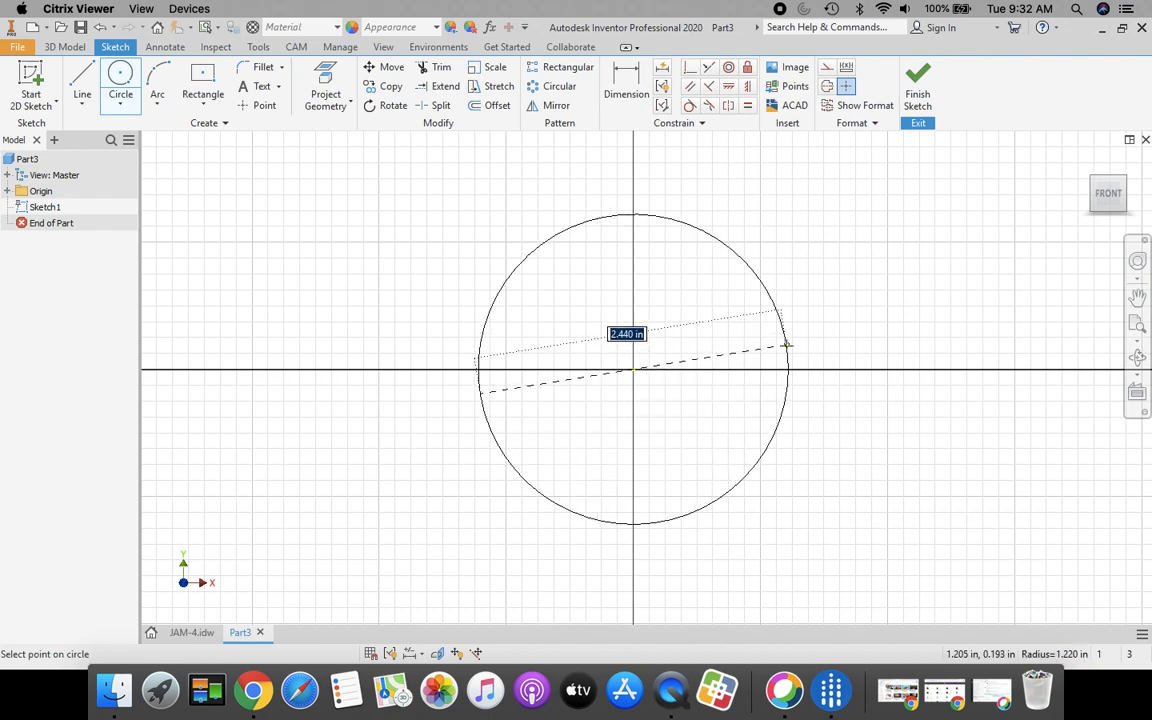
type("3")
key("Return")
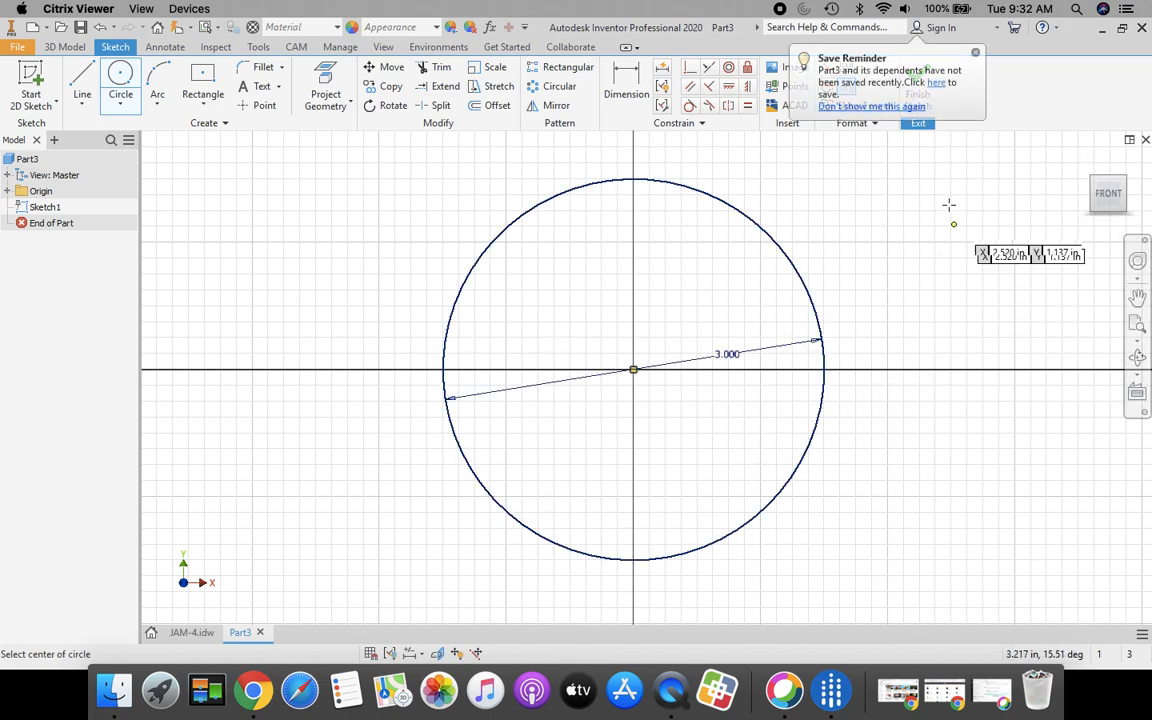
left_click(976, 54)
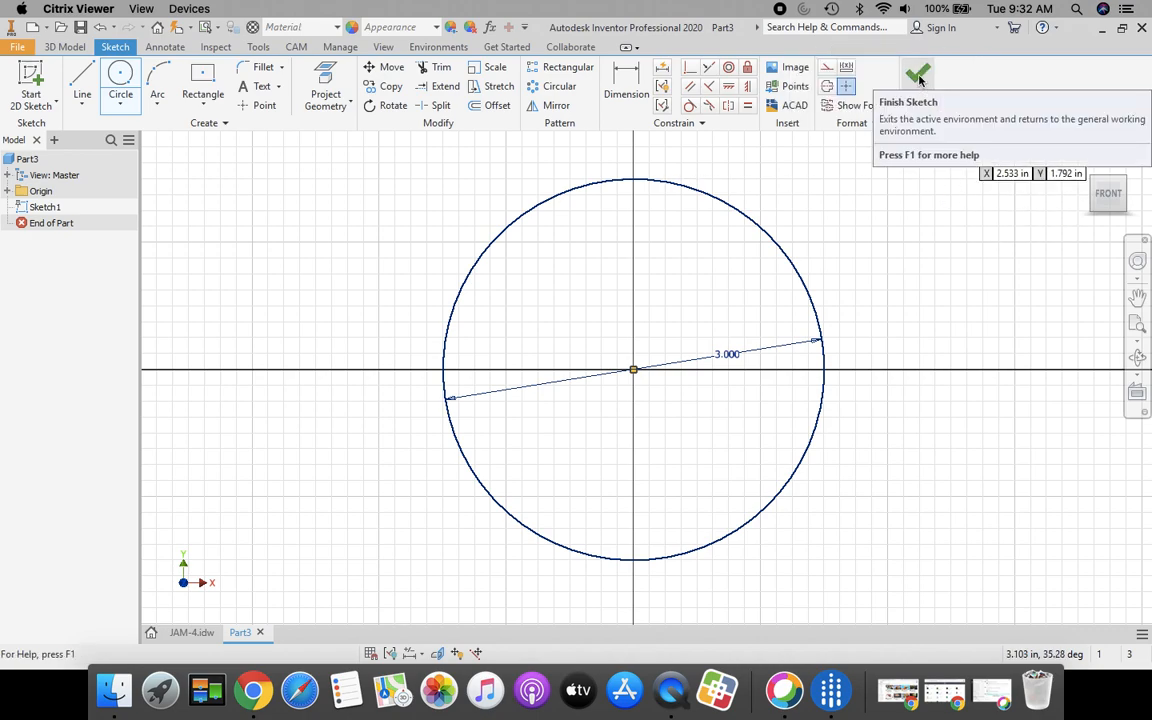
left_click(919, 86)
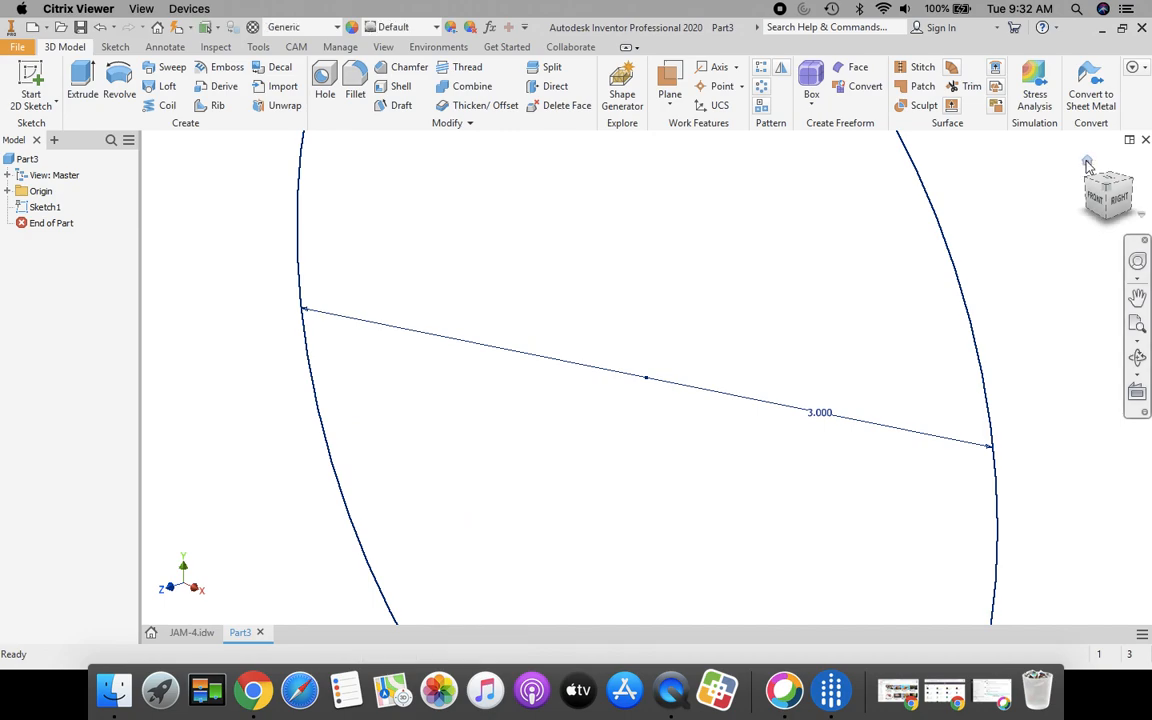
Step: Extrude the circle 0.5 in in the flipped direction to form the base disc
left_click(1088, 162)
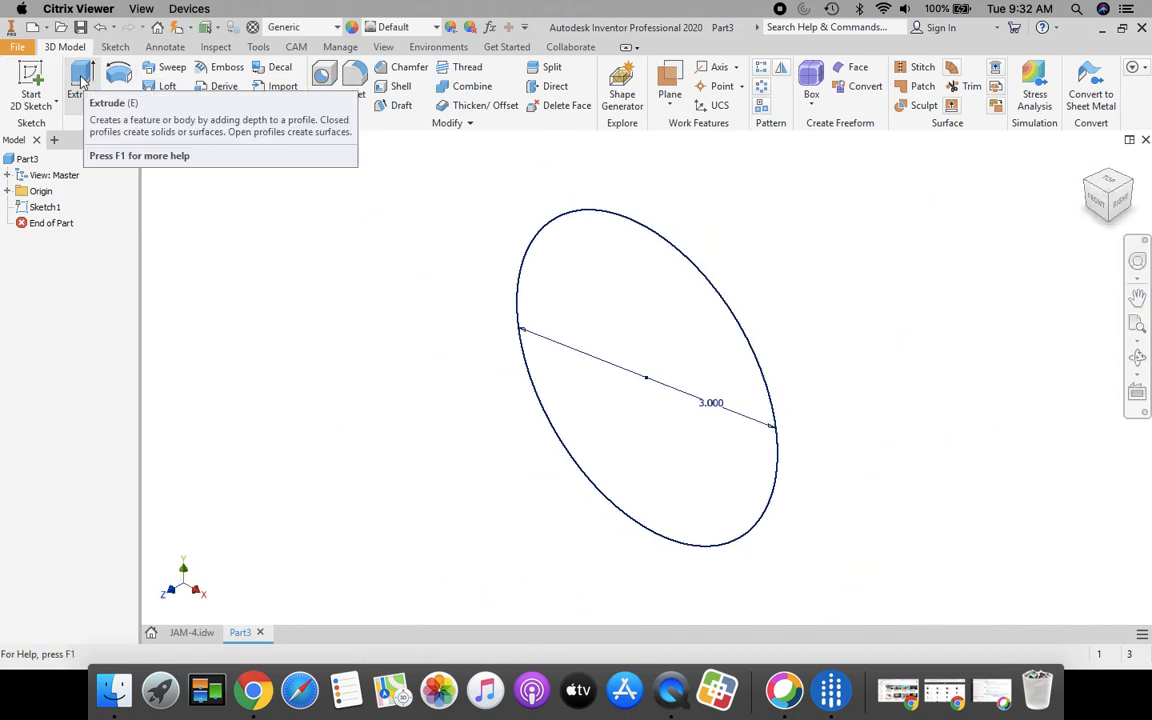
left_click(84, 82)
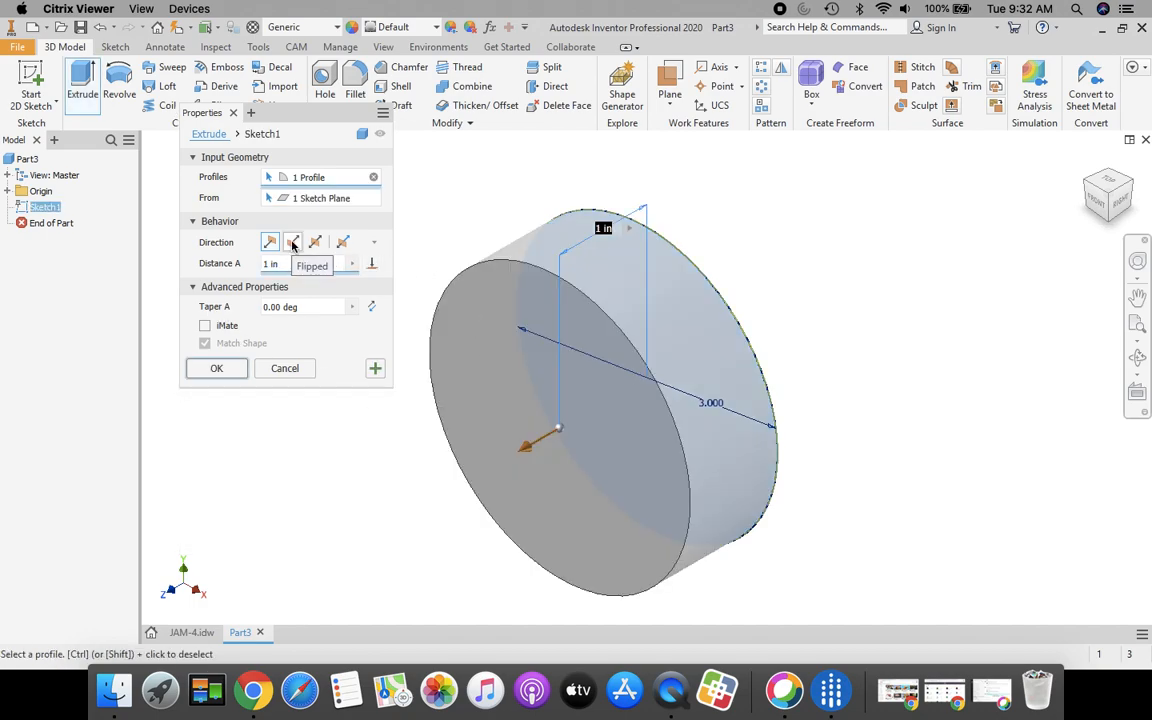
left_click(293, 245)
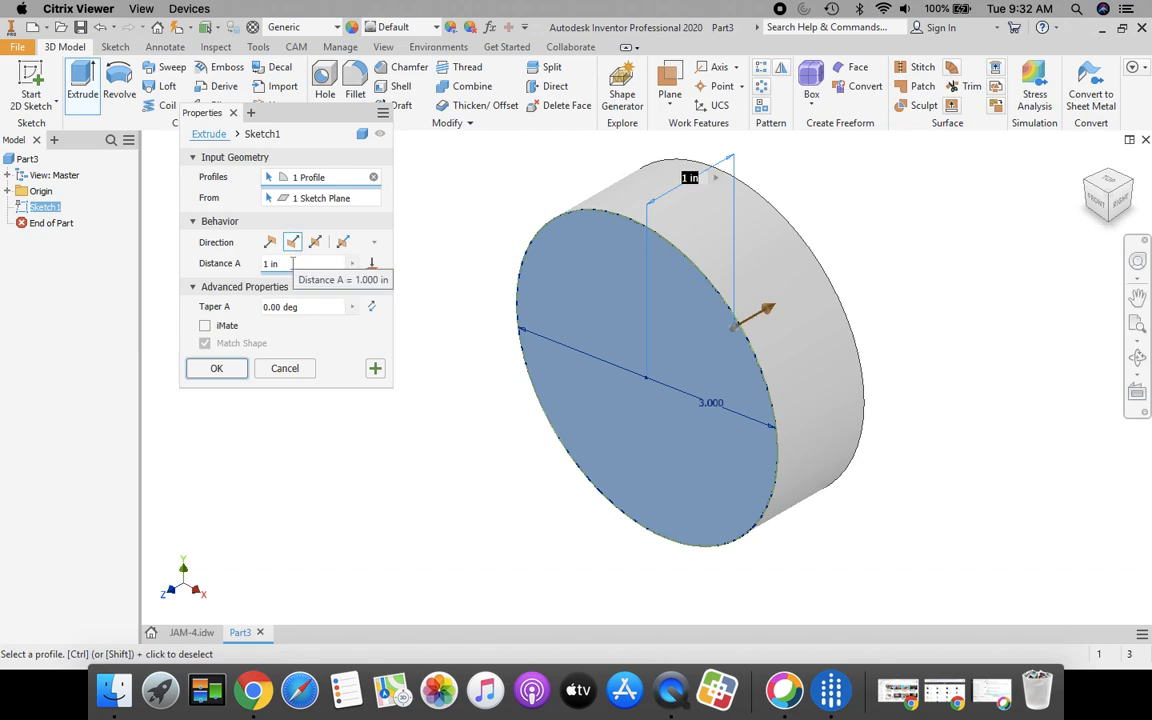
left_click_drag(288, 265, 260, 272)
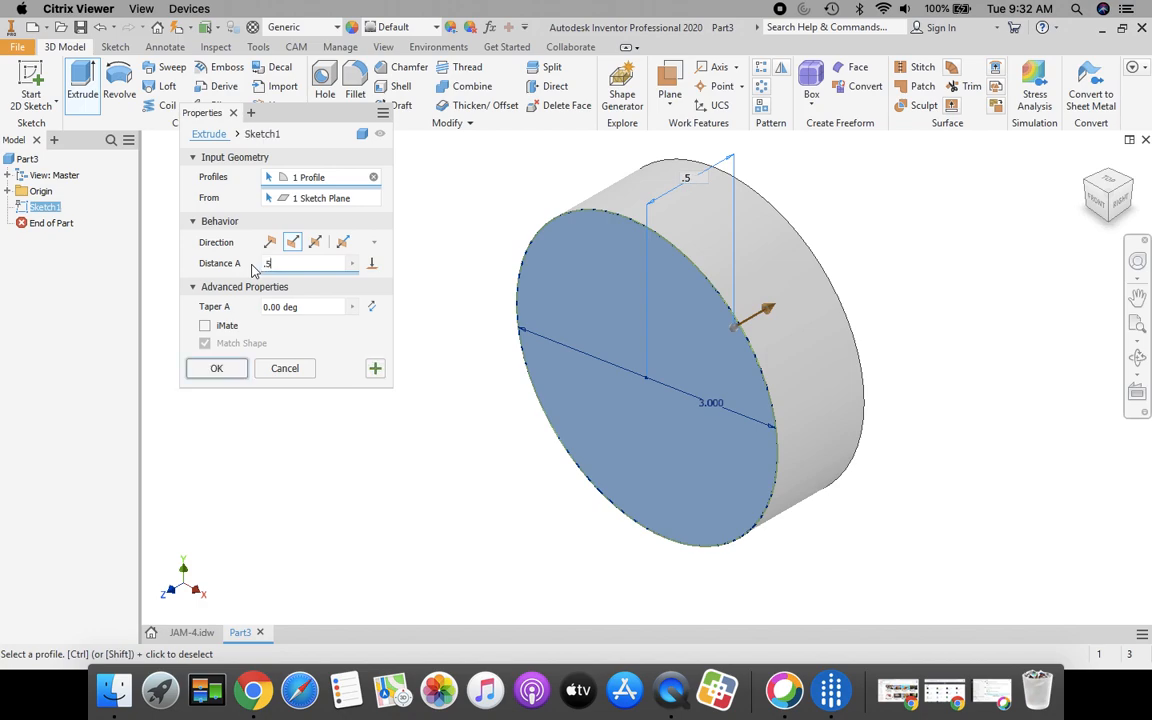
type(".5")
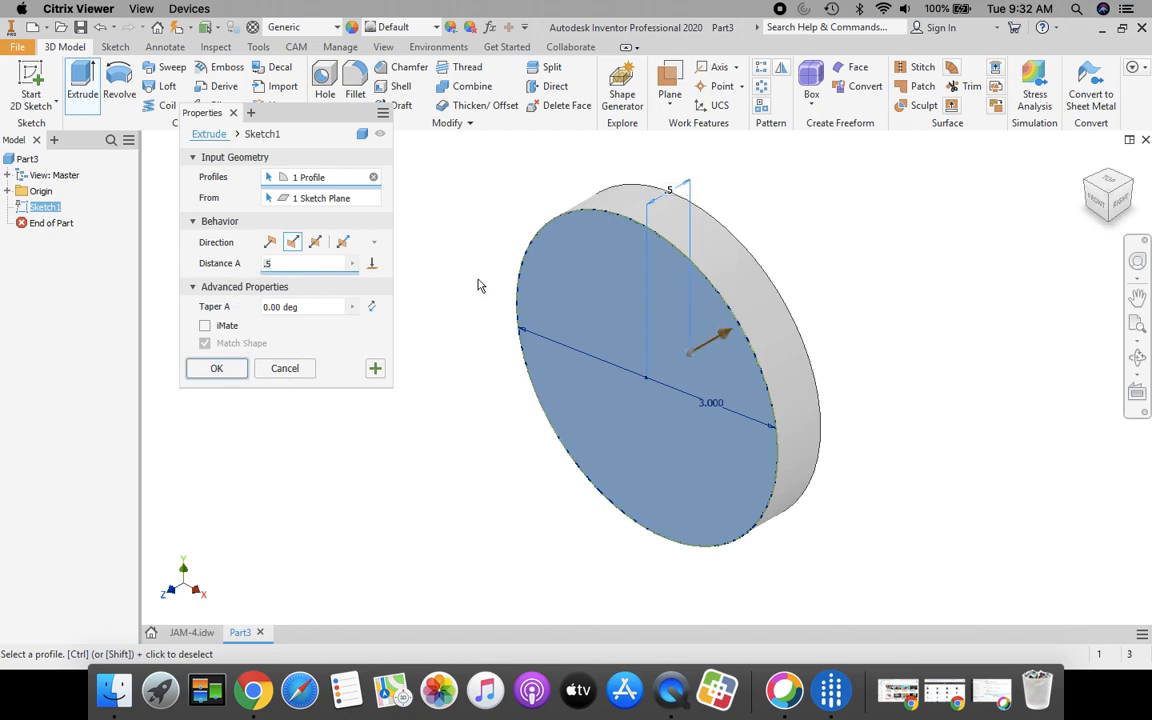
left_click(217, 369)
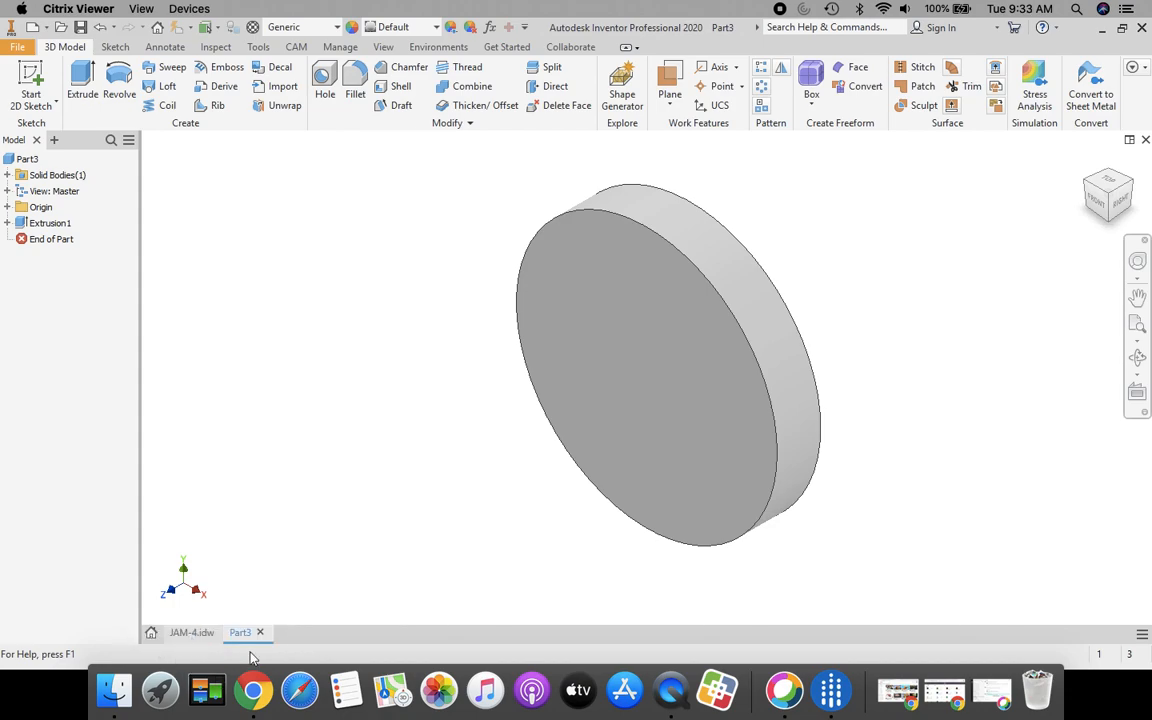
Step: Check the bolt hole circle callouts in the JAM-4 drawing and start a new sketch on the disc's front face
left_click(193, 632)
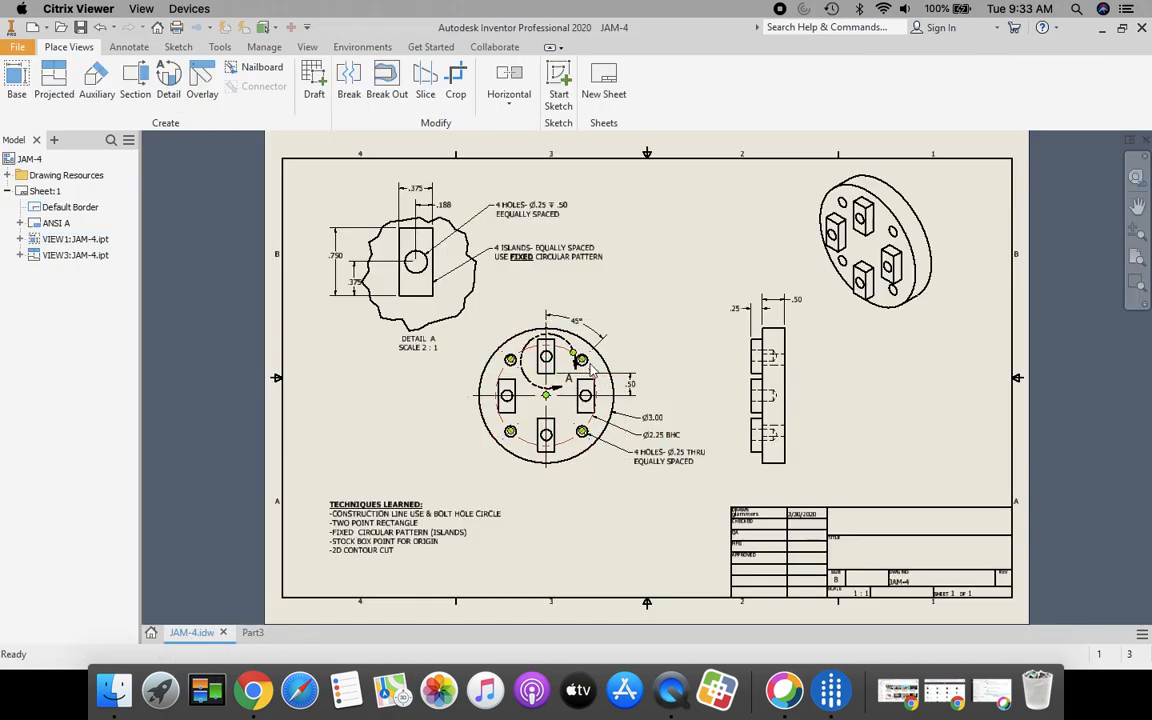
scroll(592, 368, "up", 3)
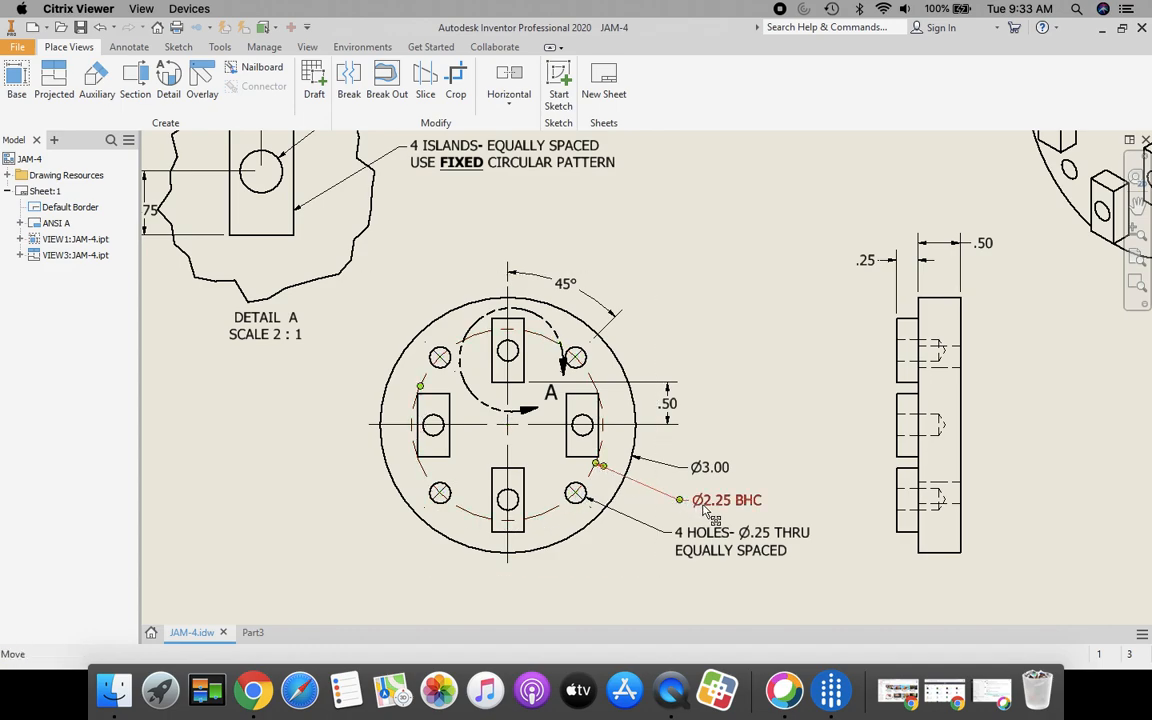
left_click(255, 634)
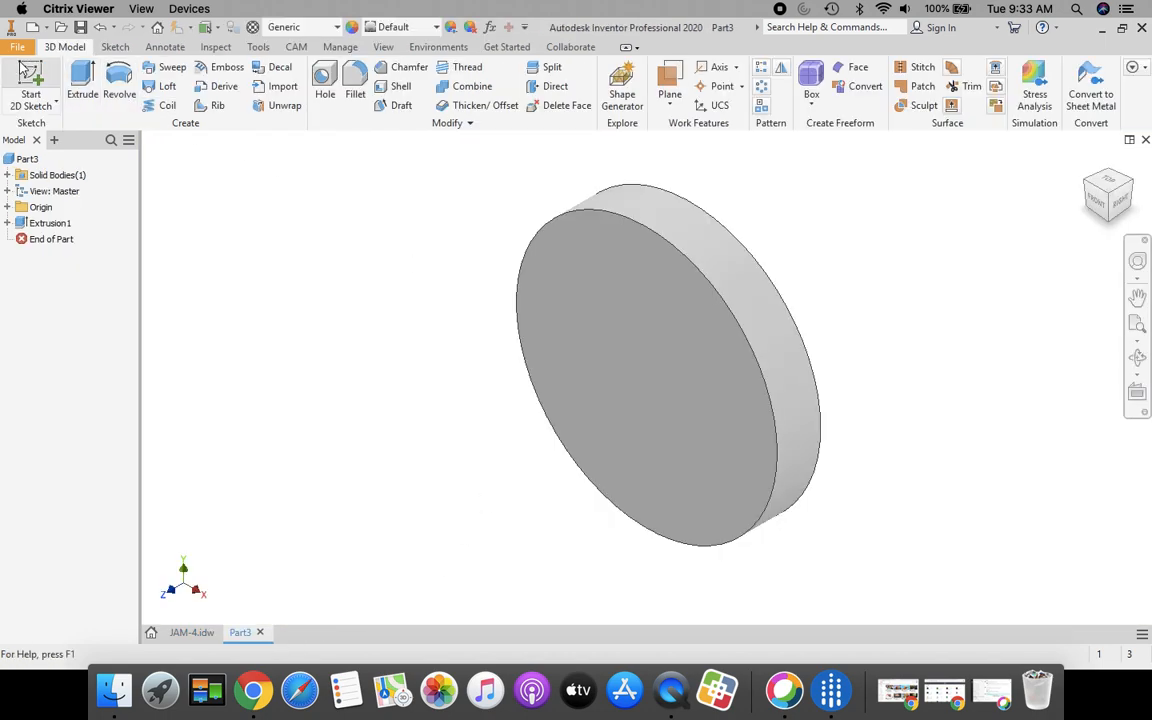
left_click(40, 80)
left_click(655, 443)
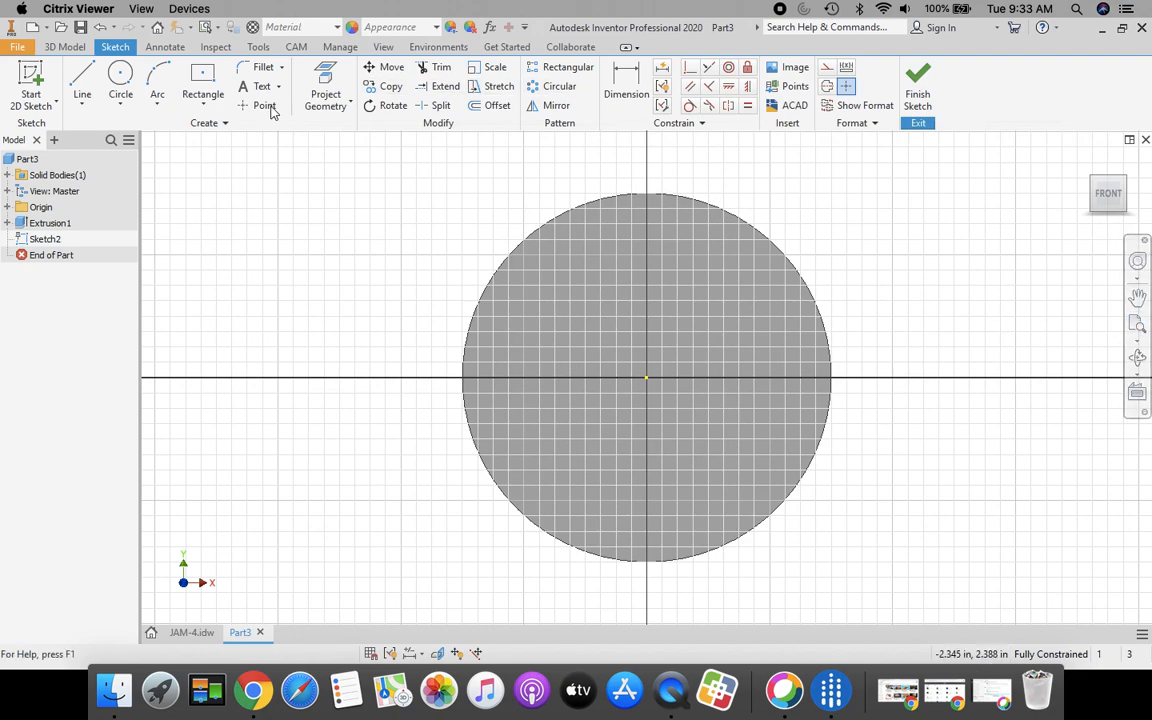
Step: Sketch two lines from the disc's centre past its edge: one vertical about 1.69 in long, one about 1.95 in long at about 50 degrees
left_click(88, 80)
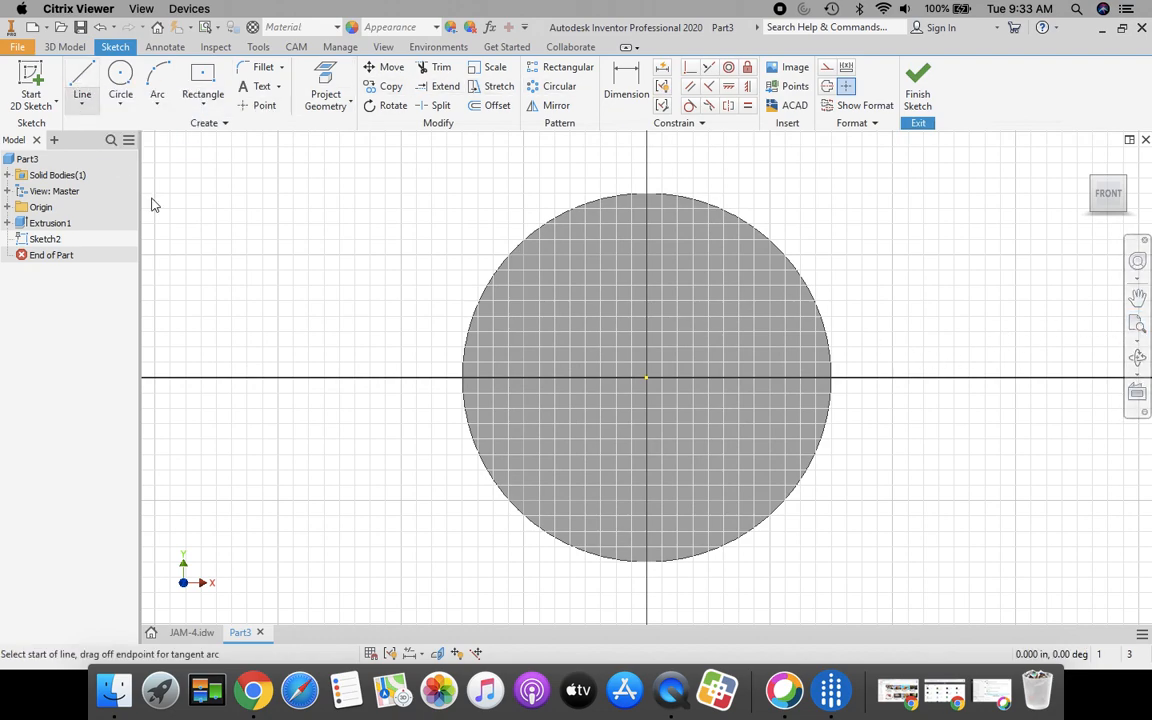
left_click(647, 379)
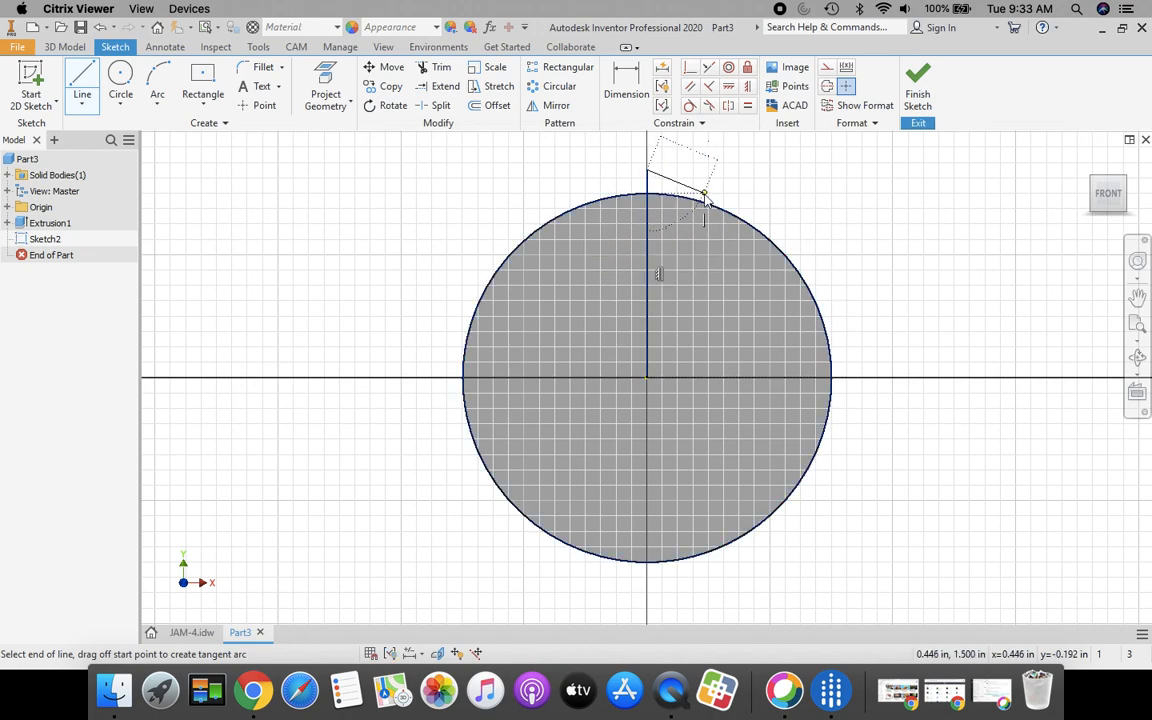
left_click(646, 193)
key("Escape")
left_click(82, 85)
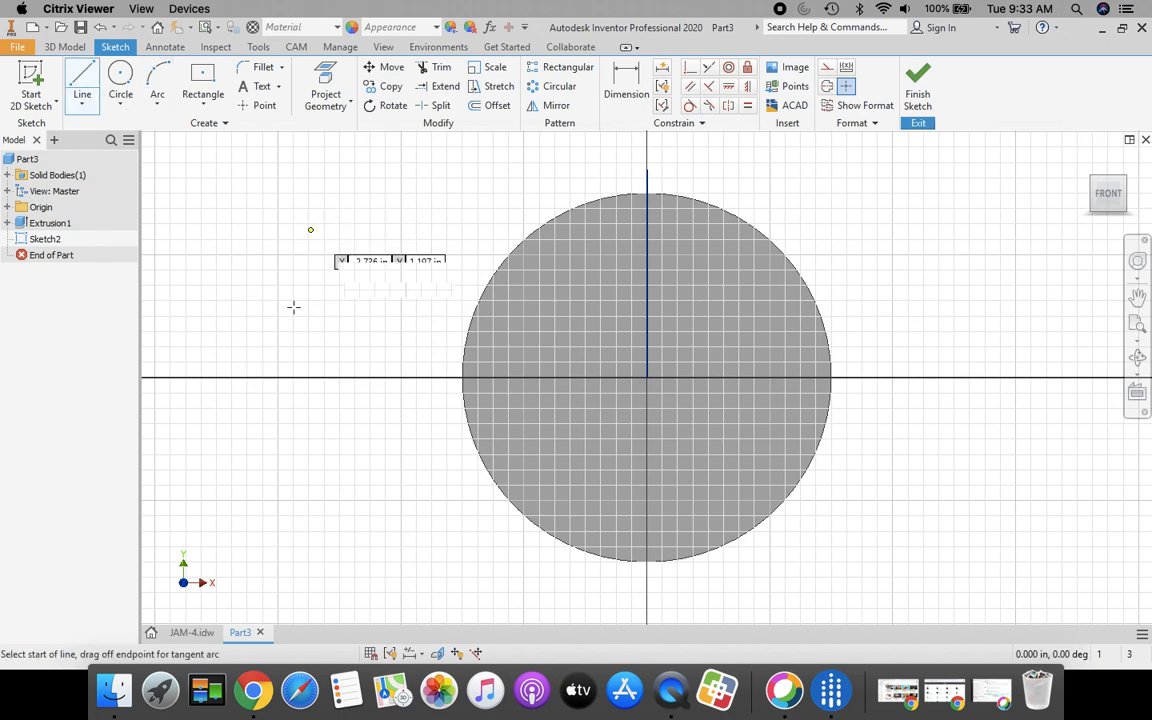
left_click(646, 377)
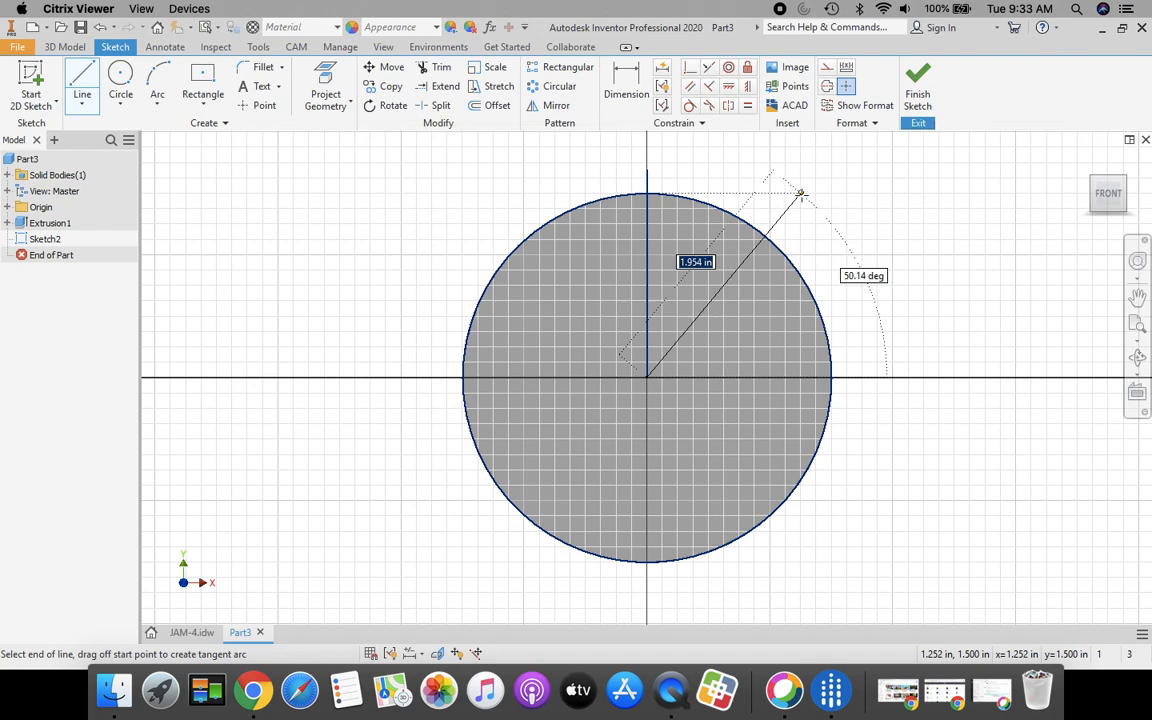
left_click(801, 192)
key("Escape")
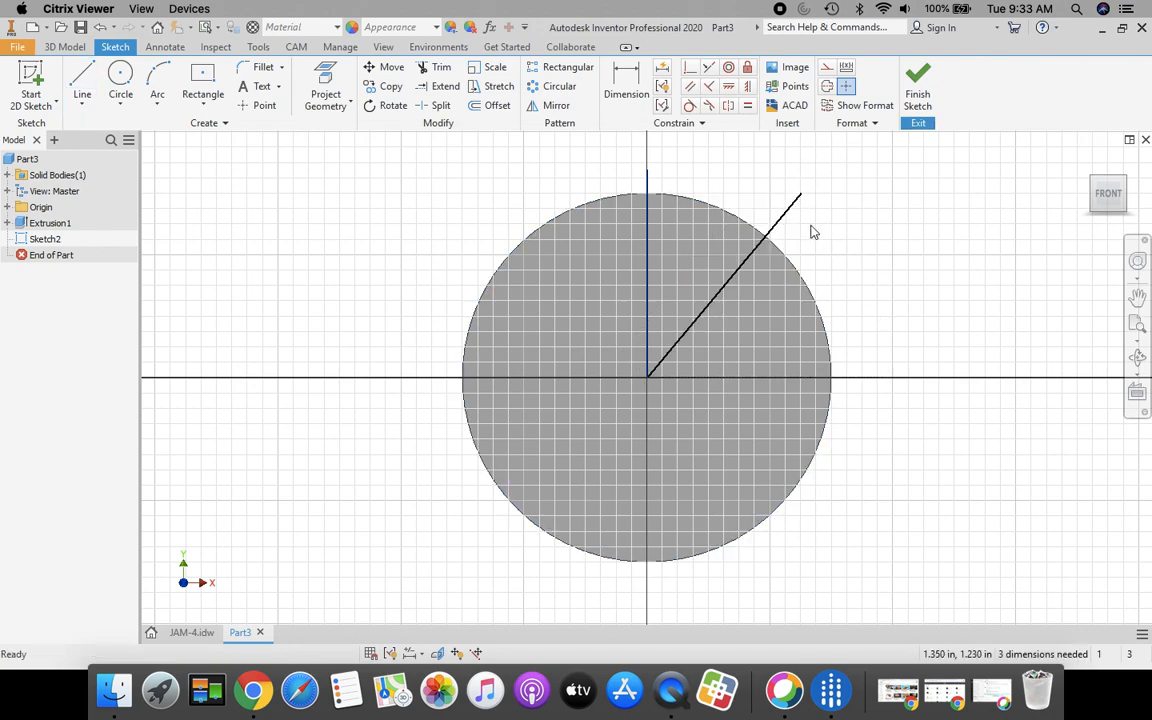
Step: Dimension the angle between the vertical and the slanted line and set it to 45 degrees
left_click(622, 100)
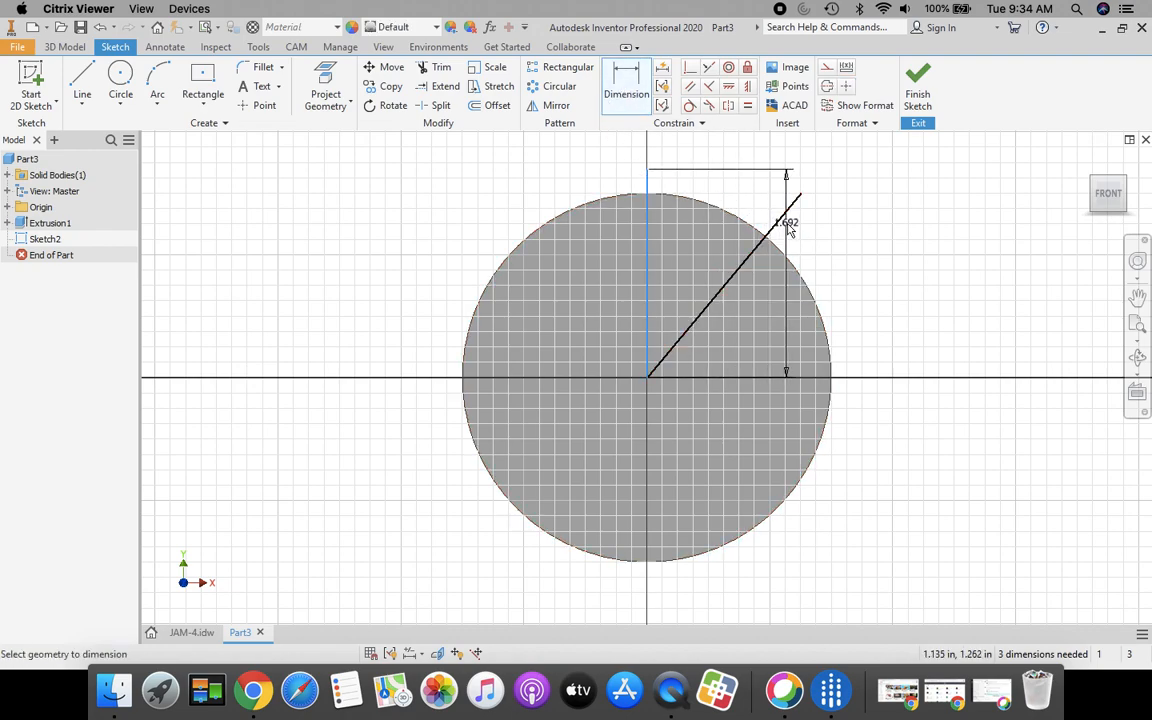
left_click(779, 220)
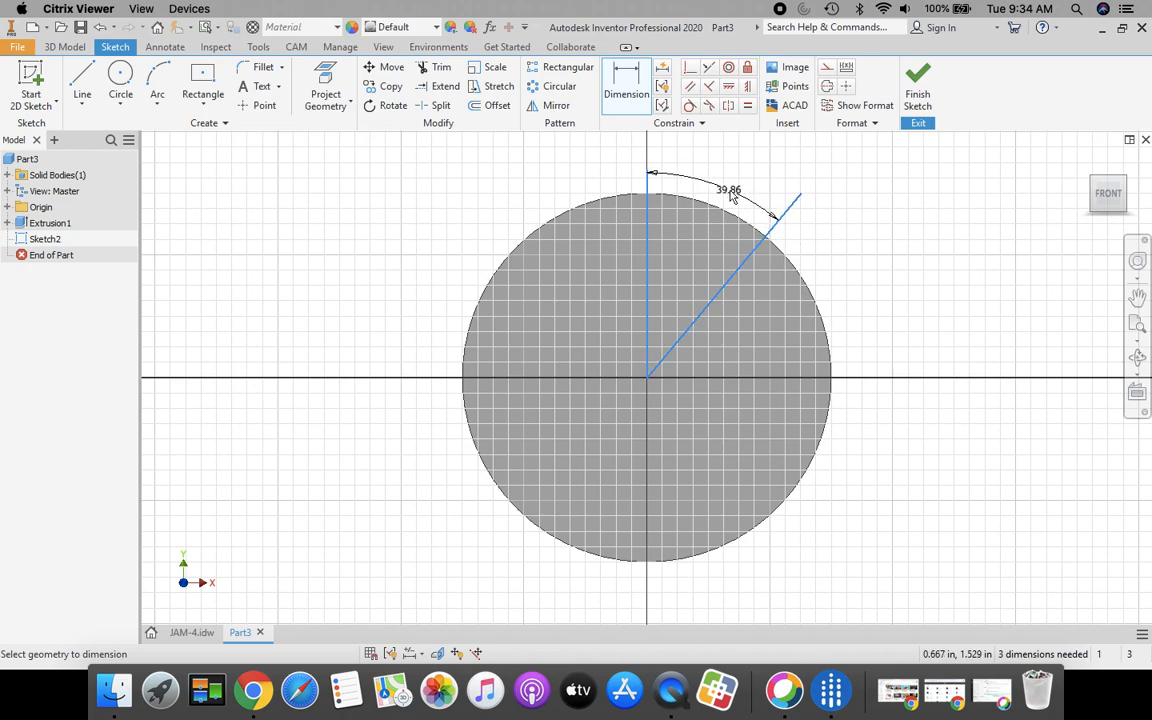
left_click(729, 192)
type("45")
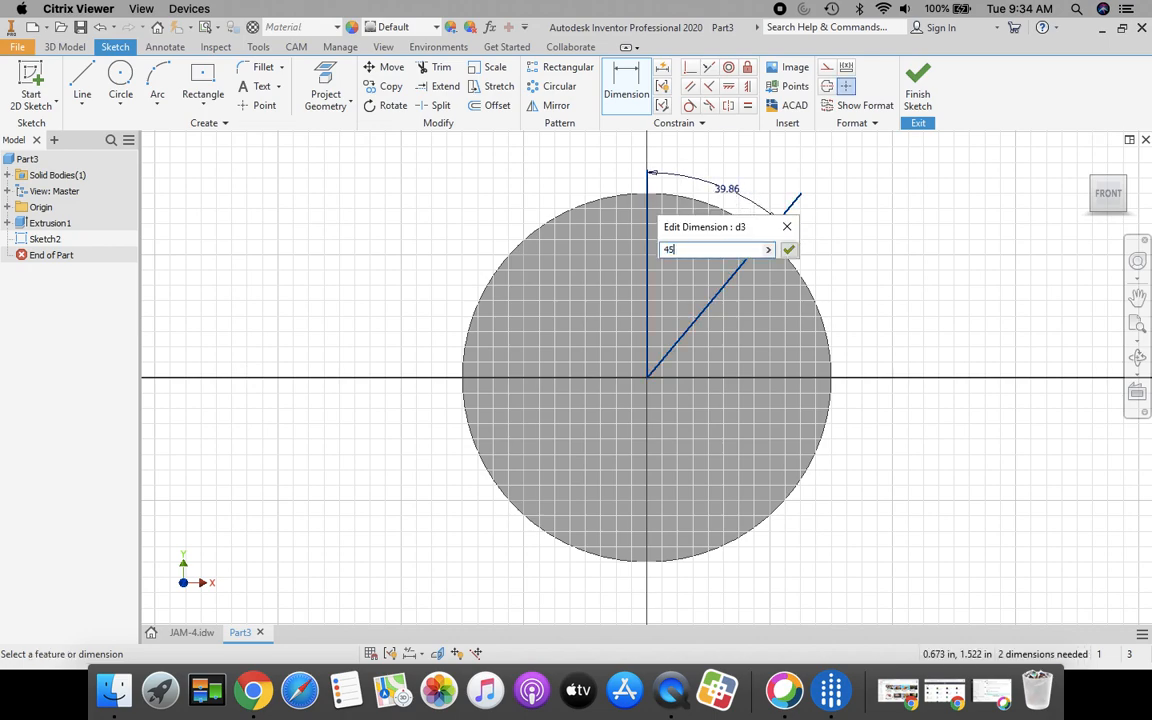
key("Return")
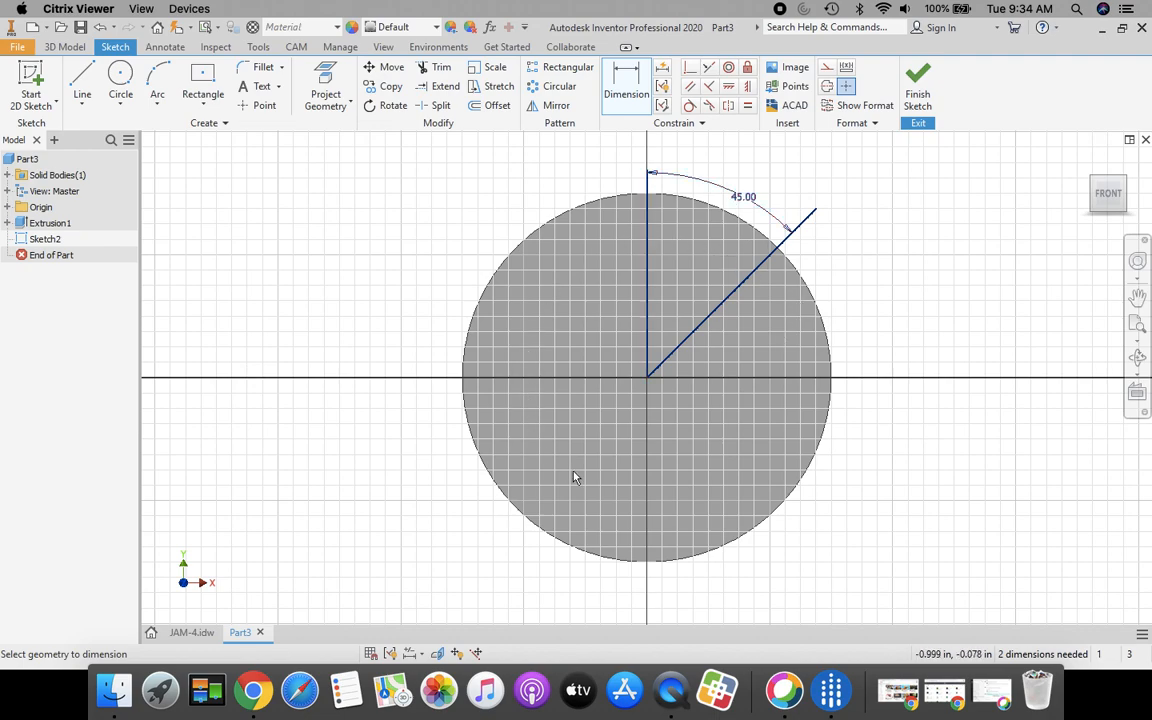
Step: Check the bolt hole circle in the JAM-4 drawing and sketch a 2.25 in diameter circle centred on the disc in Part3
left_click(190, 632)
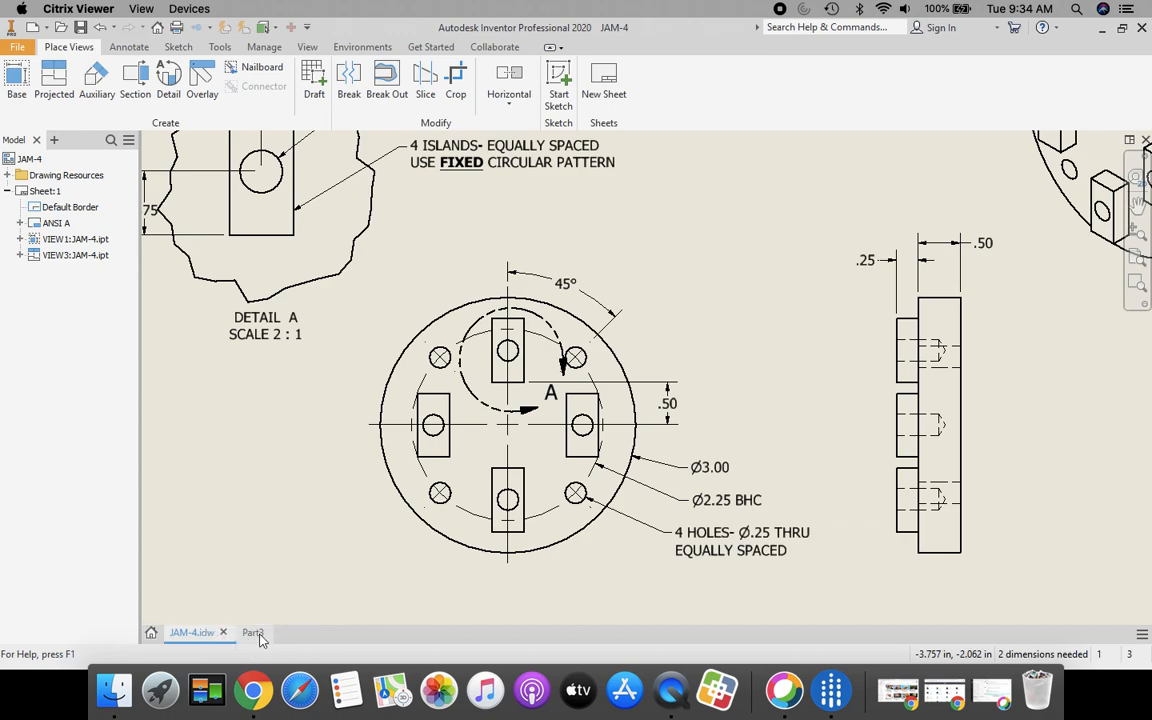
left_click(254, 633)
left_click(120, 76)
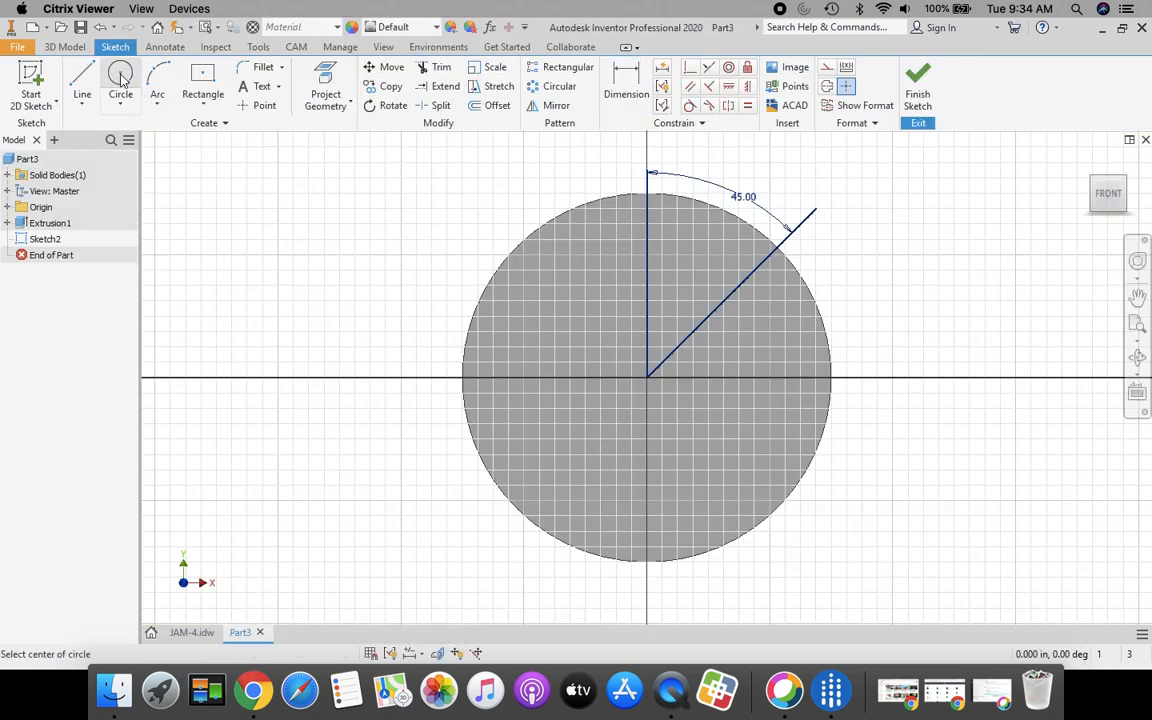
left_click(647, 377)
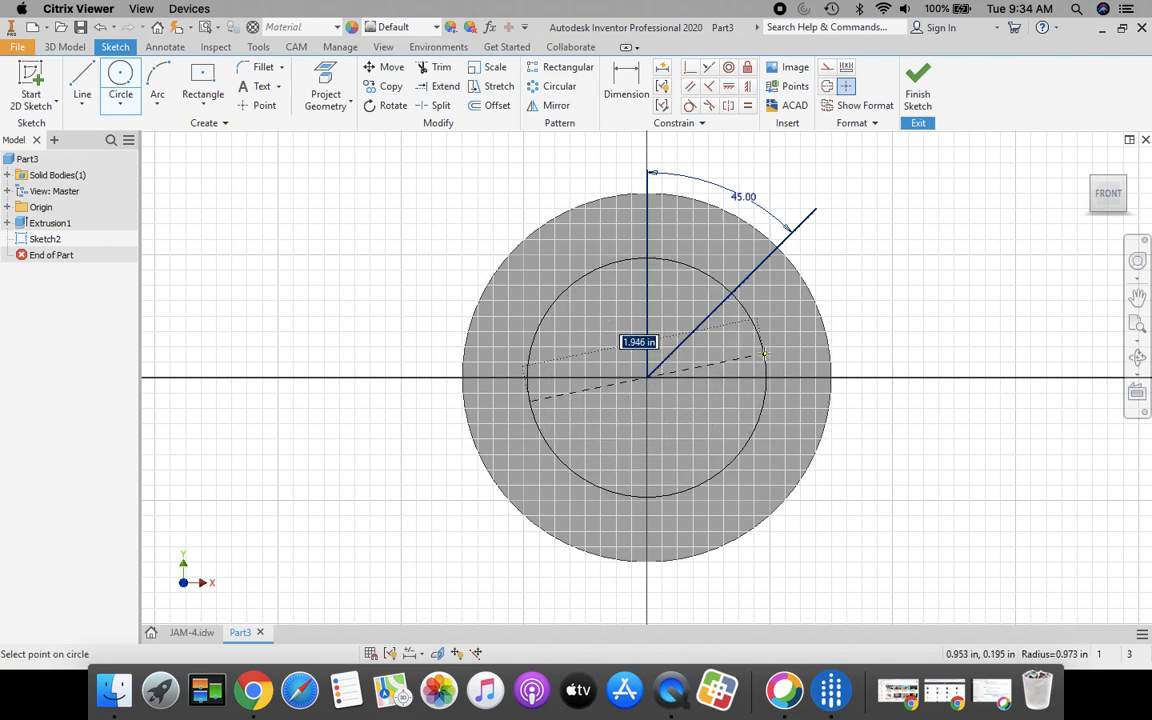
type("2.25")
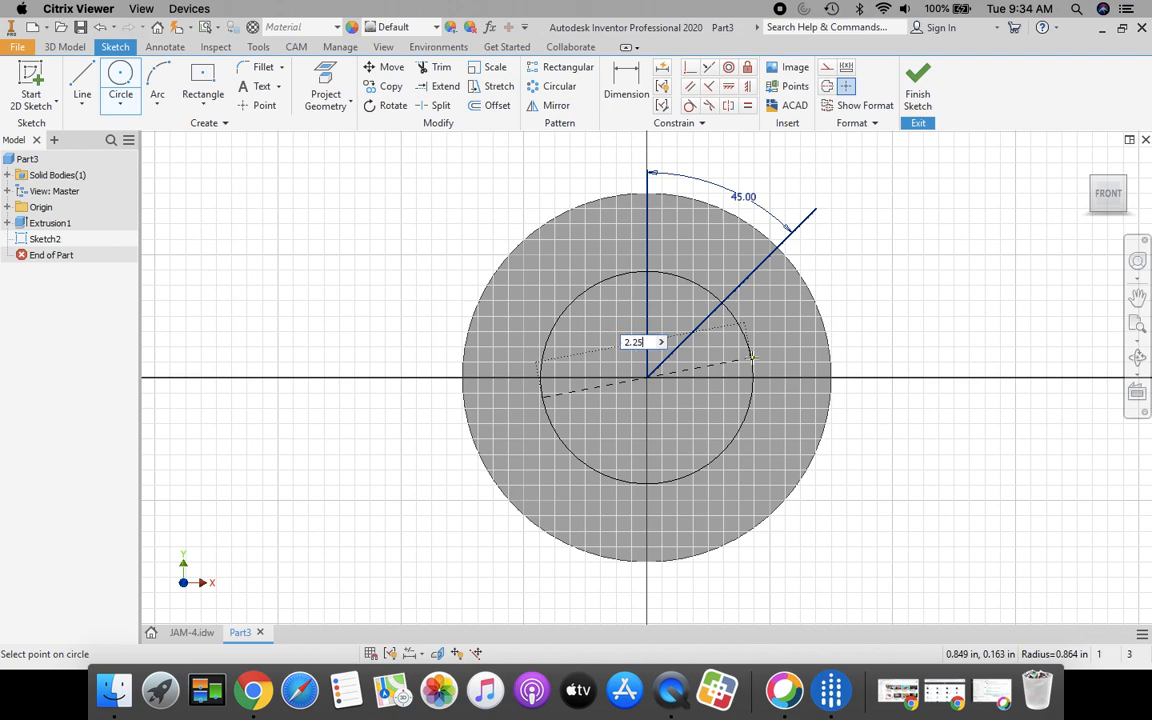
key("Return")
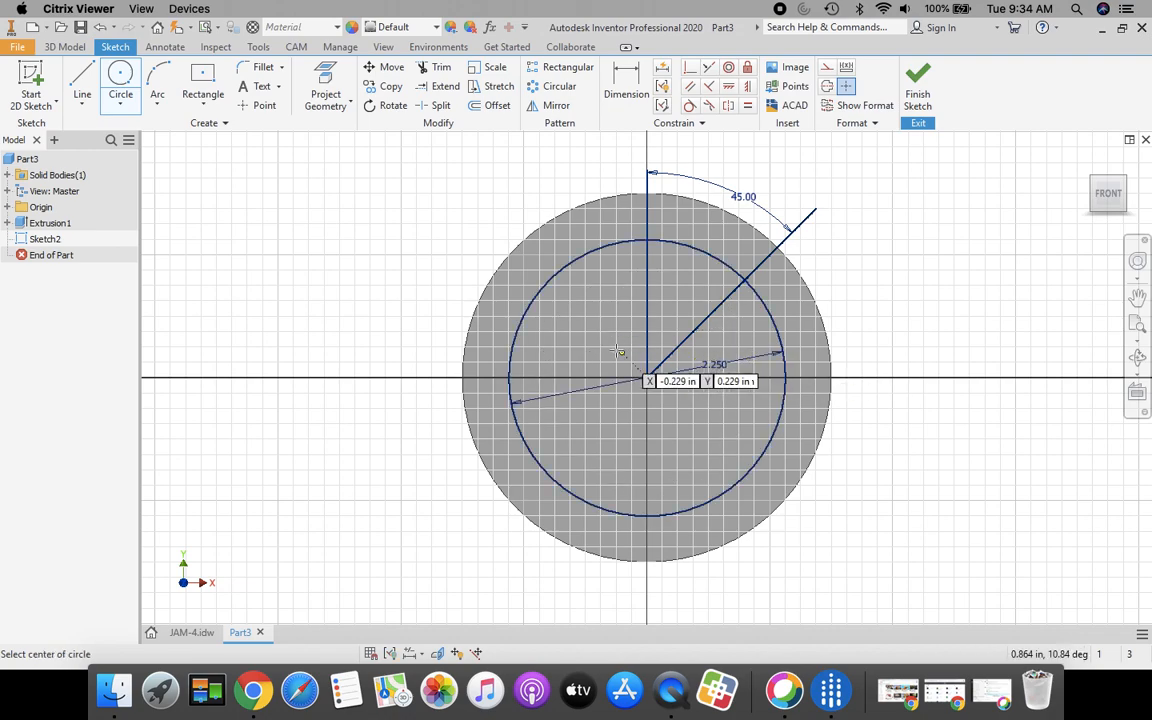
key("Escape")
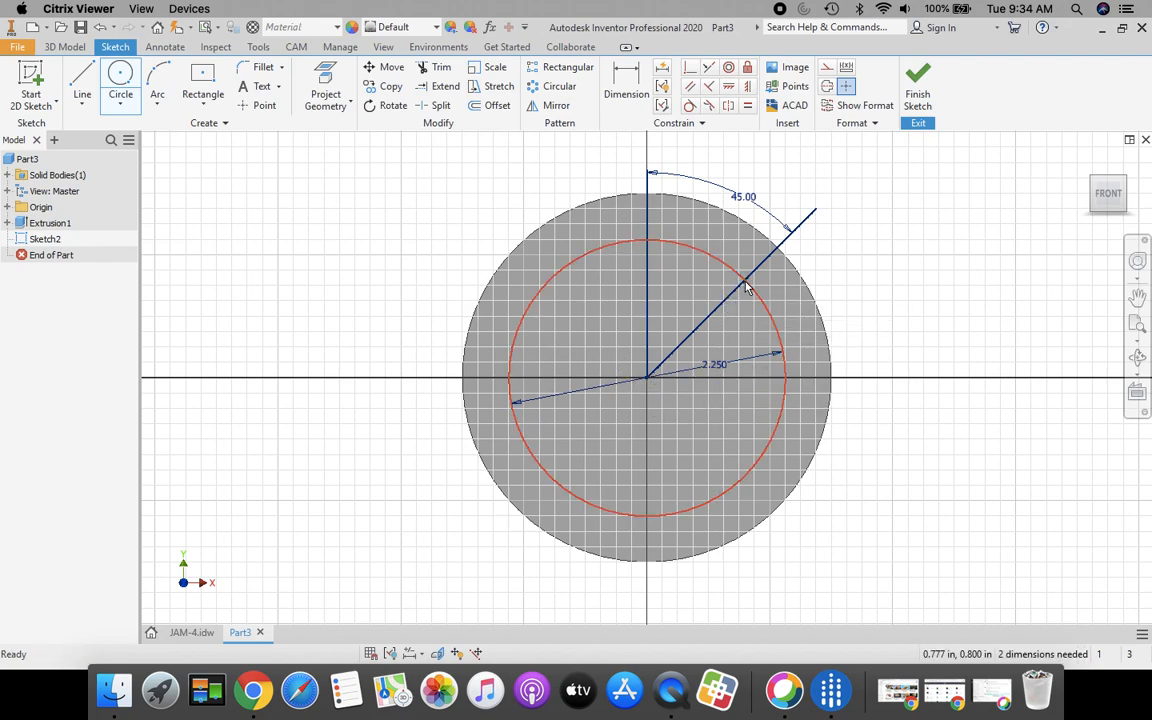
Step: Place a sketch point where the 45-degree line crosses the 2.25 in circle
left_click(258, 106)
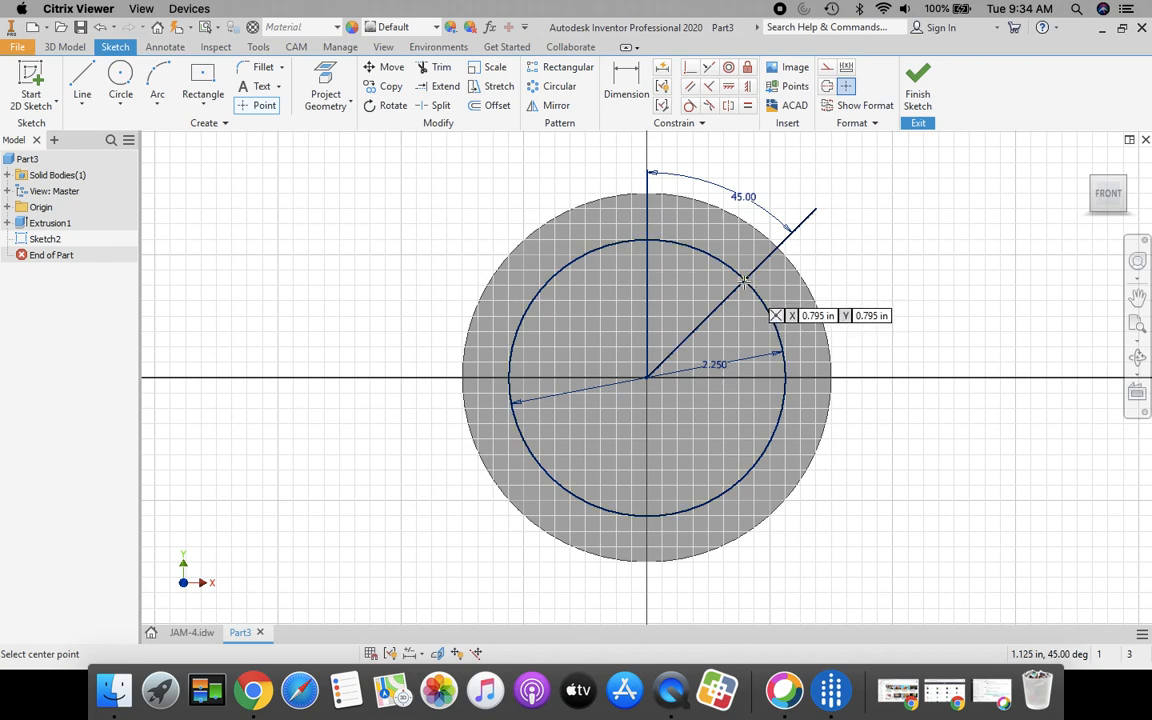
left_click(744, 280)
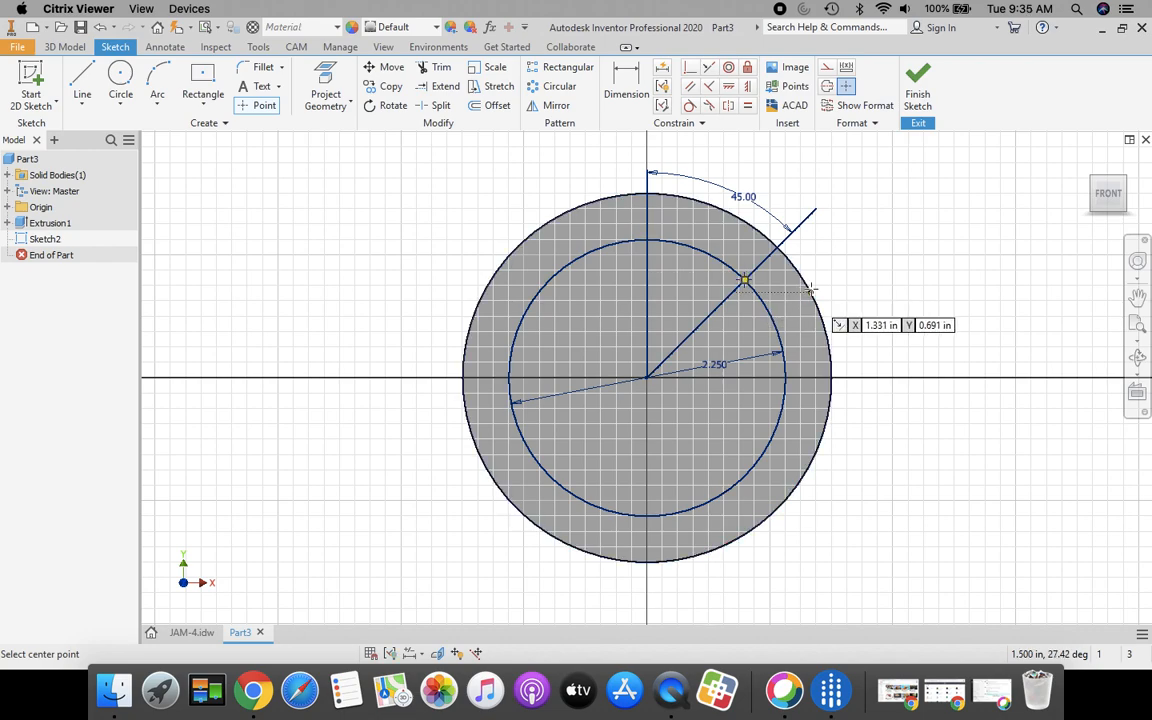
key("Escape")
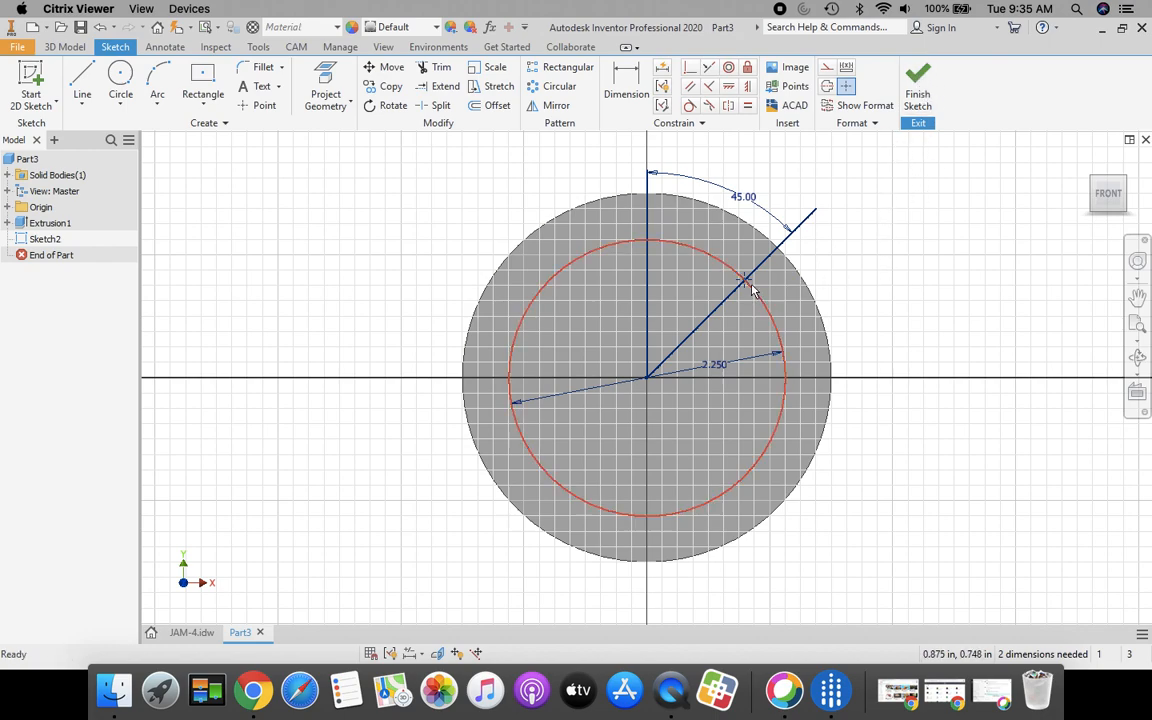
Step: Circular-pattern the sketch point about the disc's centre with 4 instances over 360 degrees and finish the sketch
left_click(553, 86)
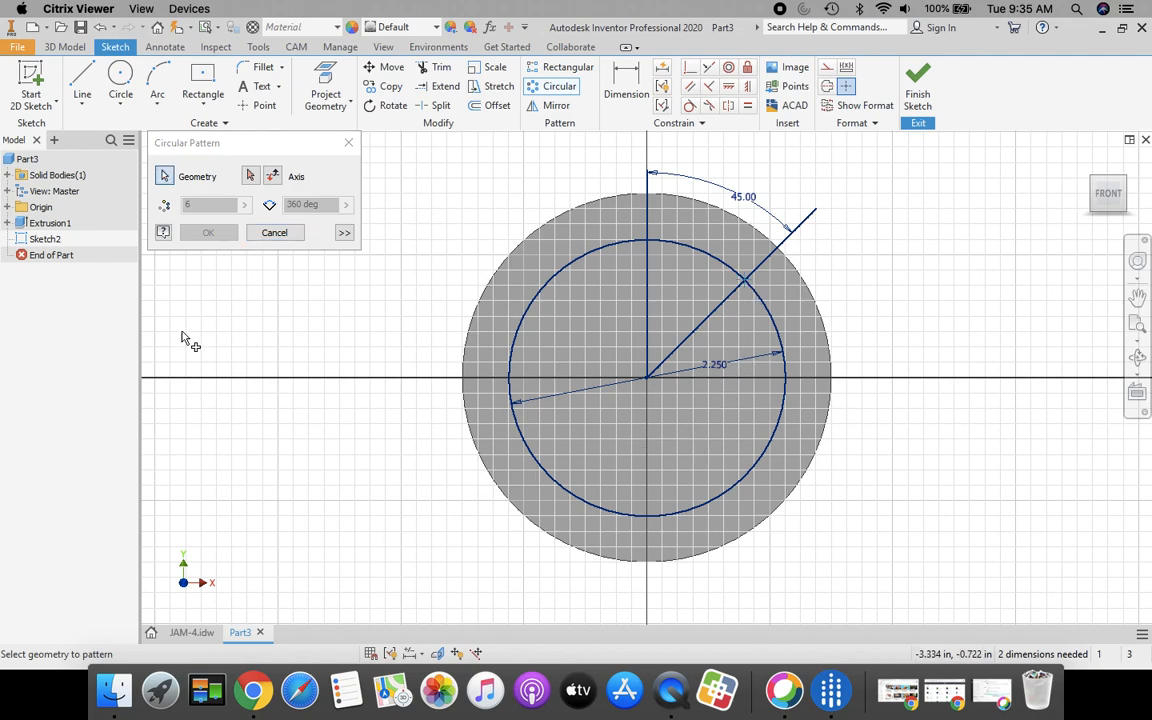
left_click(251, 177)
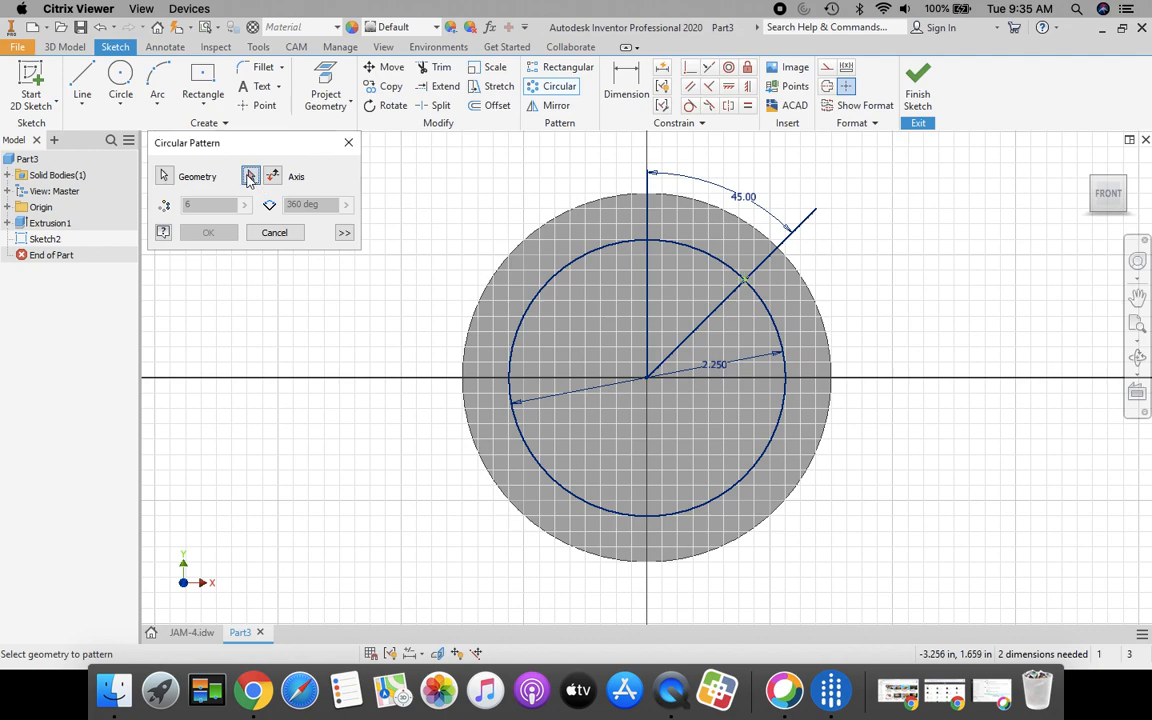
left_click(652, 386)
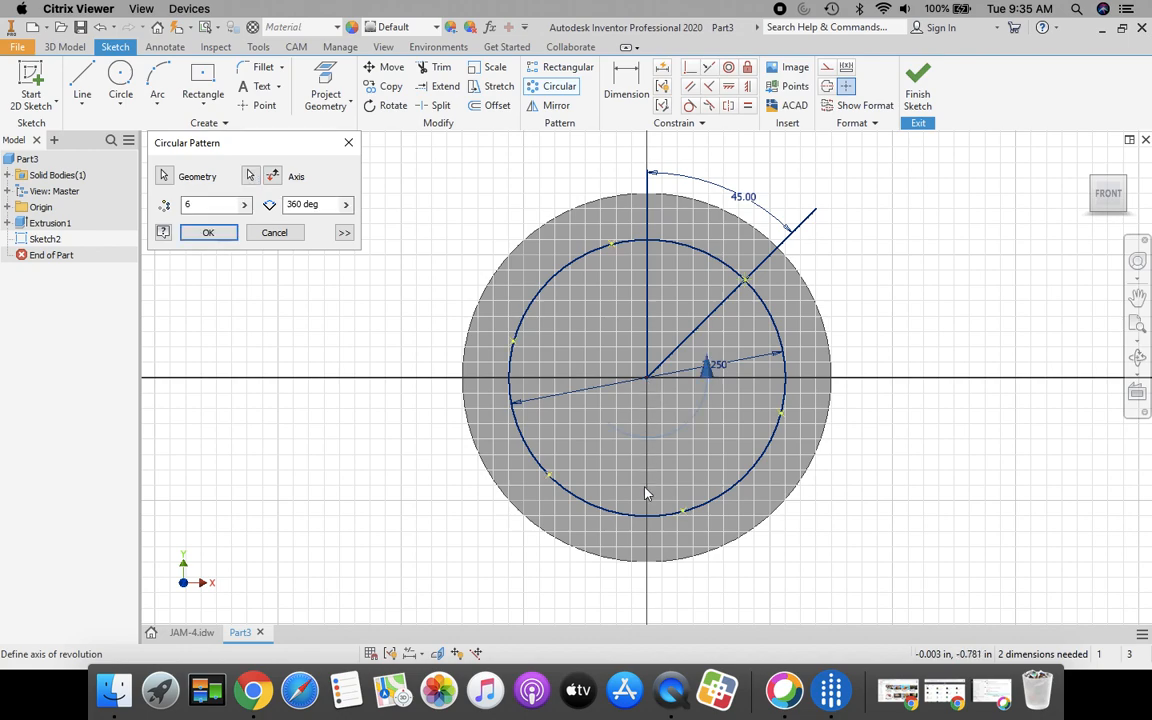
left_click(204, 206)
type("4")
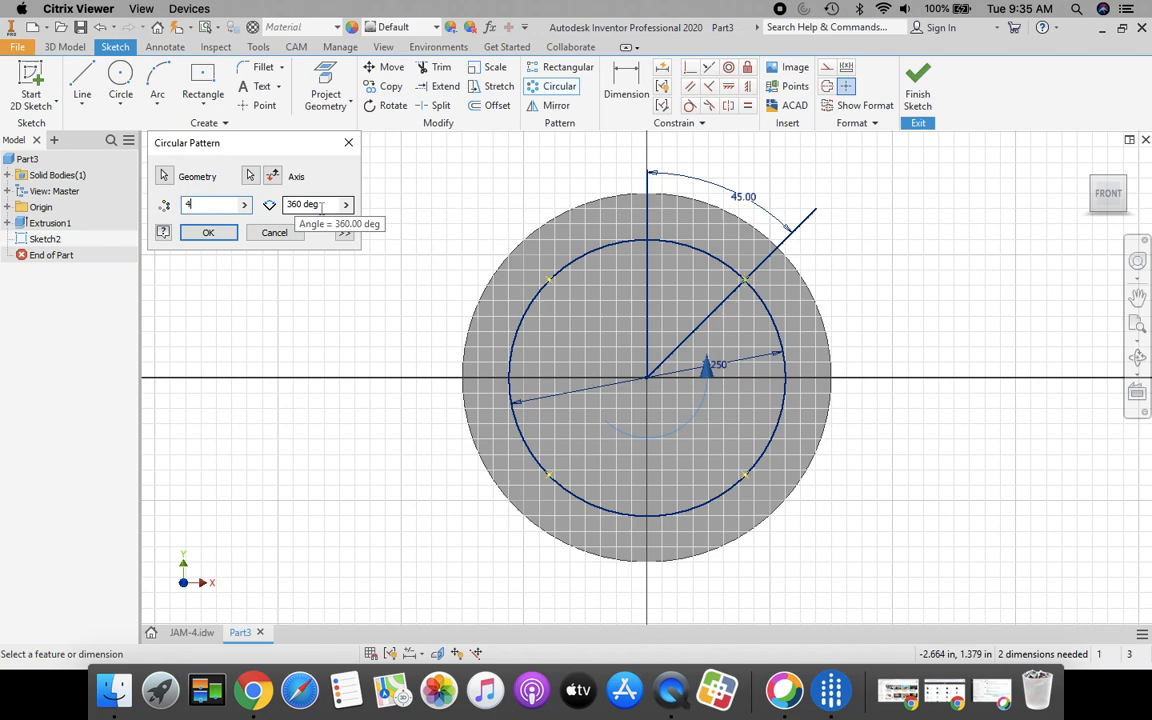
left_click(209, 233)
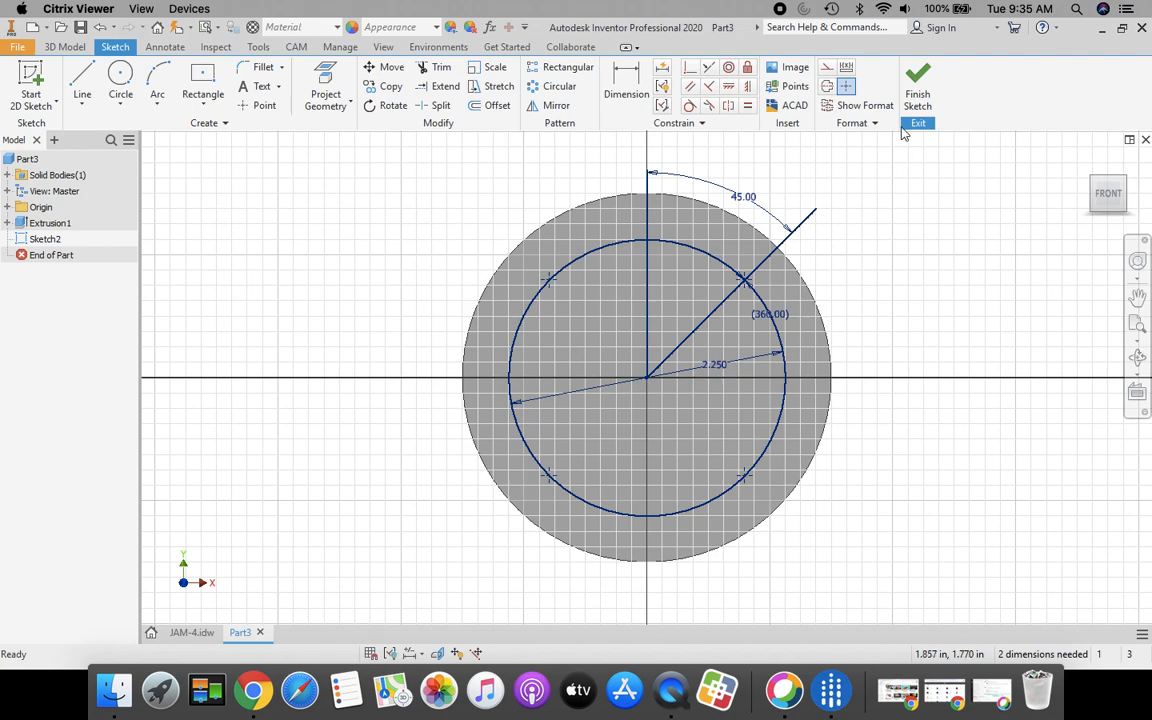
left_click(918, 92)
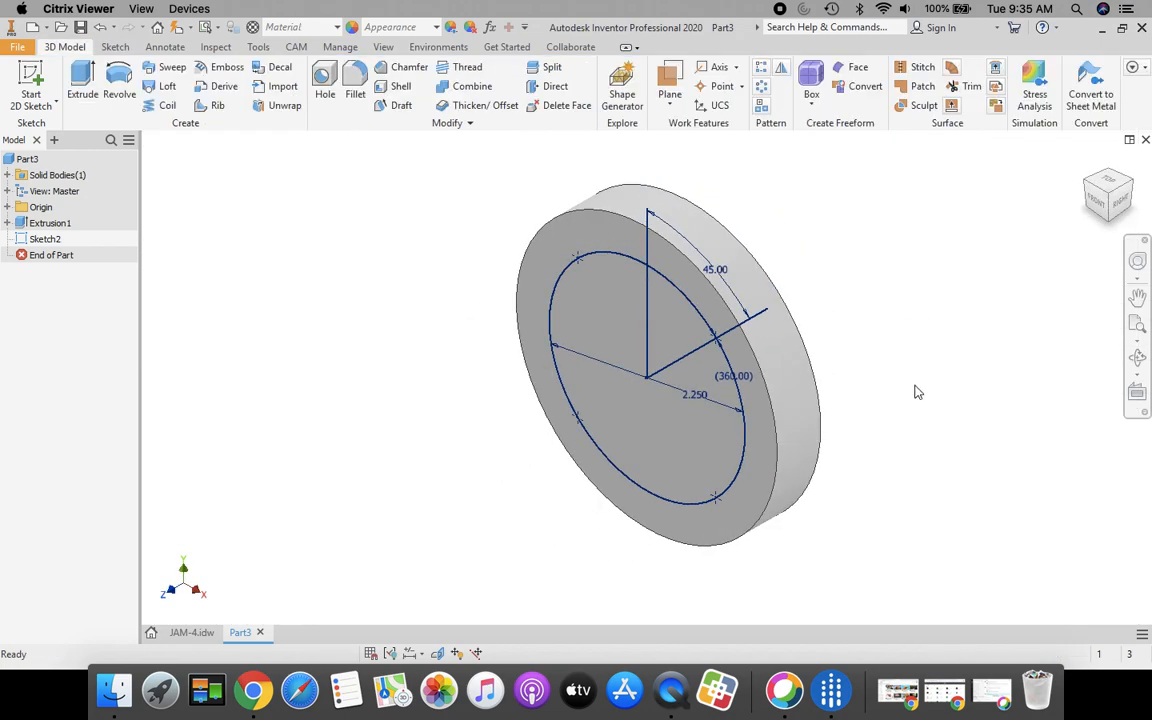
Step: Check the hole callout in the JAM-4 drawing and cut simple 0.25 in diameter Through All holes at the four patterned points
left_click(326, 80)
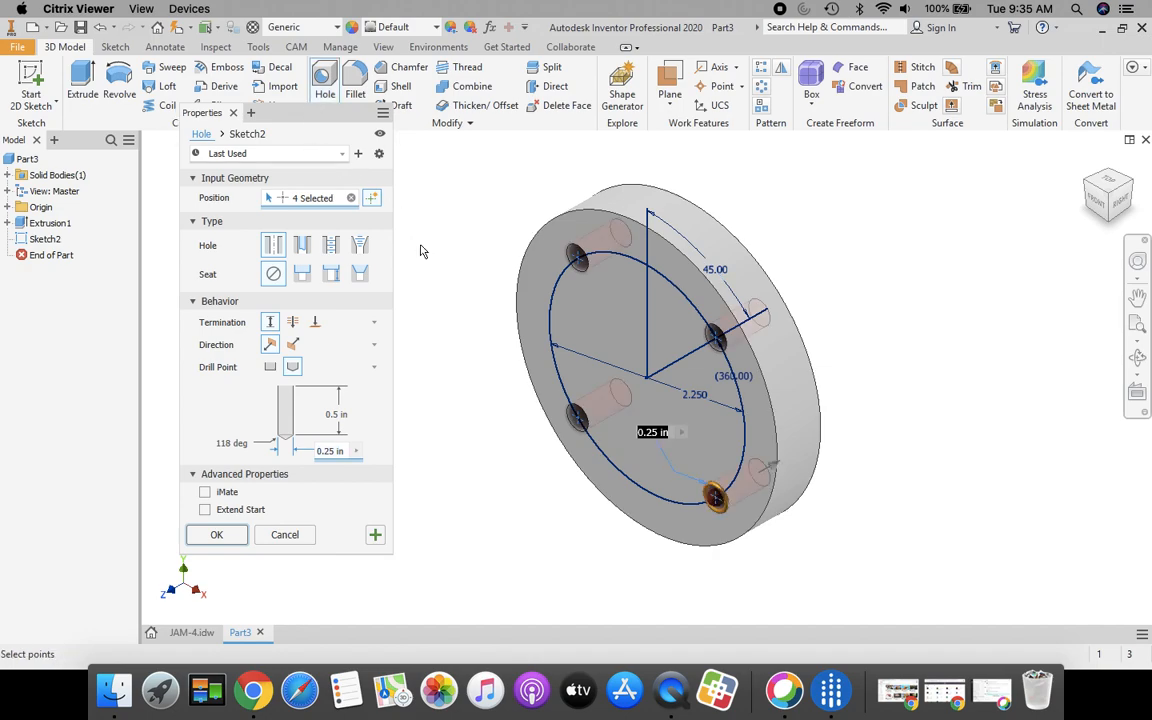
left_click(192, 632)
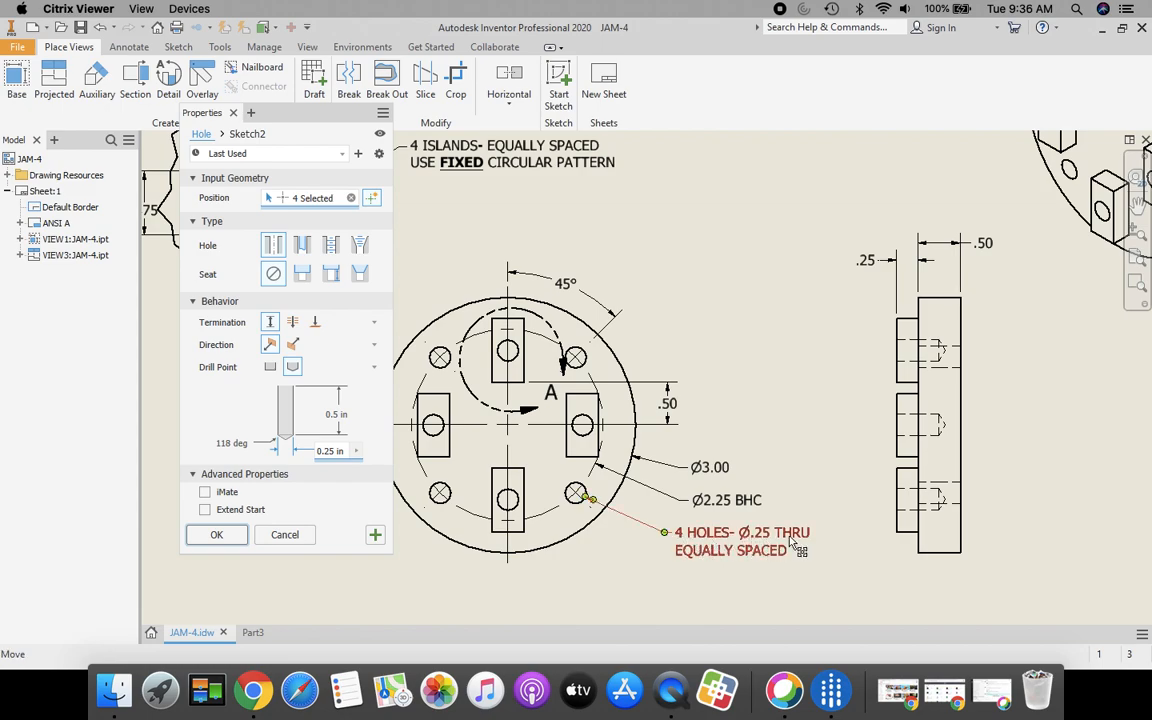
left_click(252, 632)
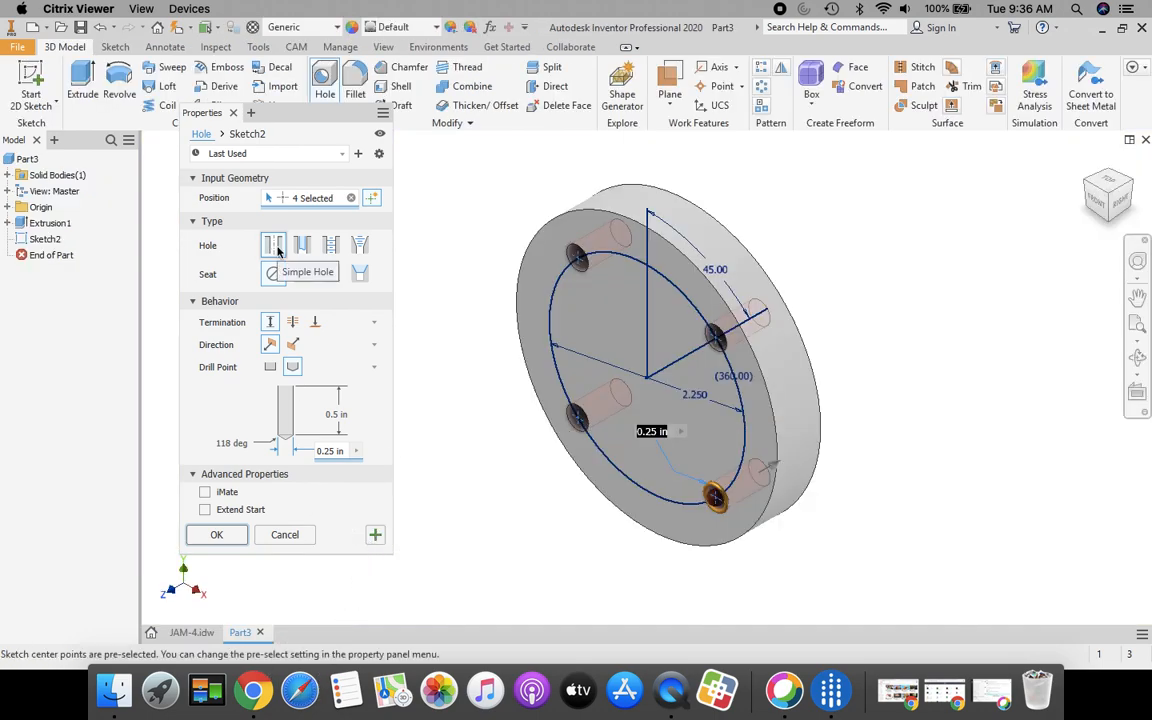
left_click(293, 322)
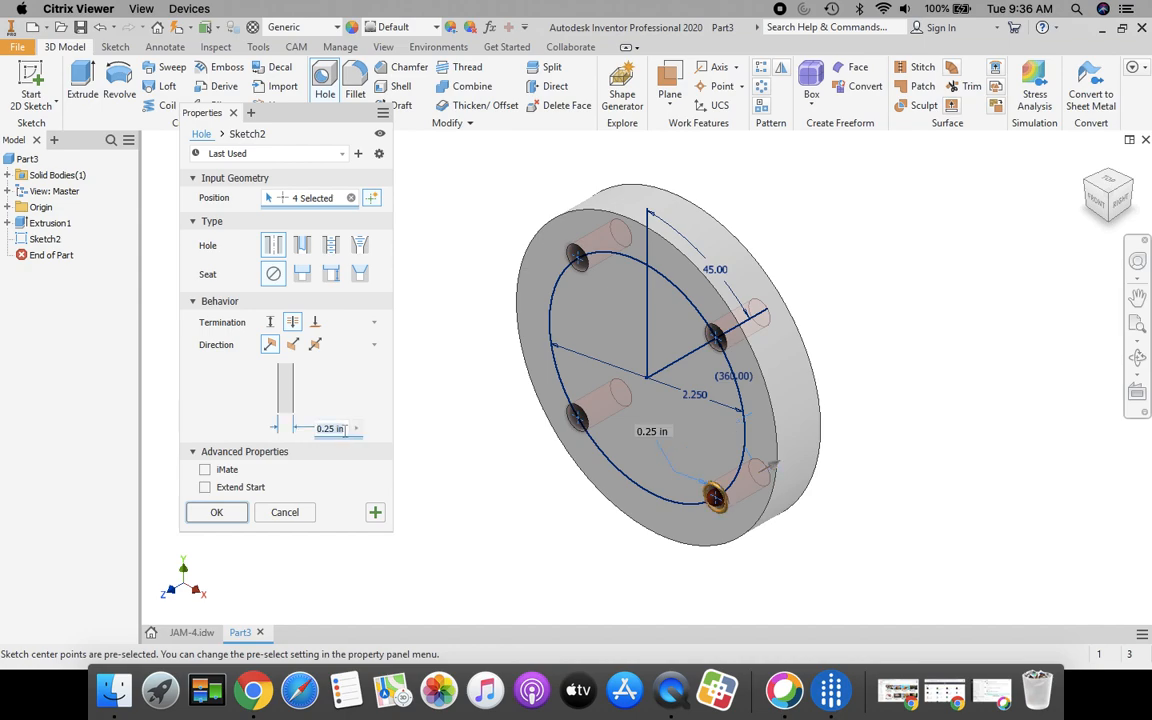
double_click(339, 430)
type(".25")
left_click(212, 513)
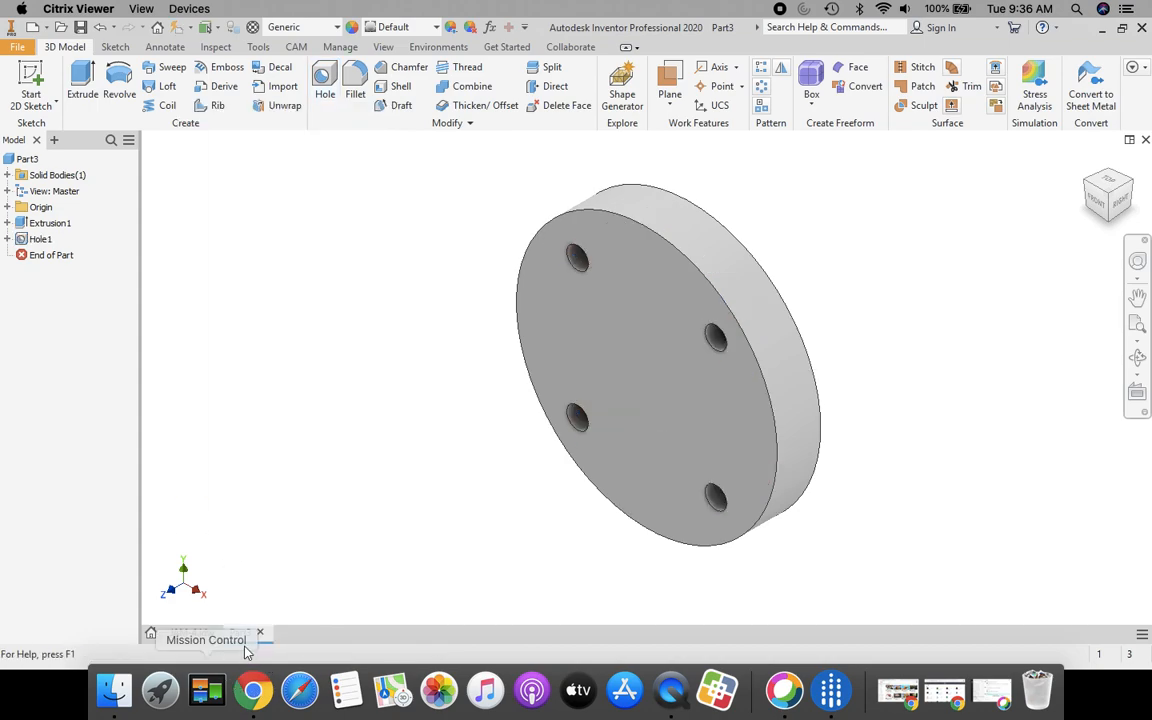
Step: Examine the JAM-4 drawing's front view and Detail A for the island's size, position and hole
left_click(181, 633)
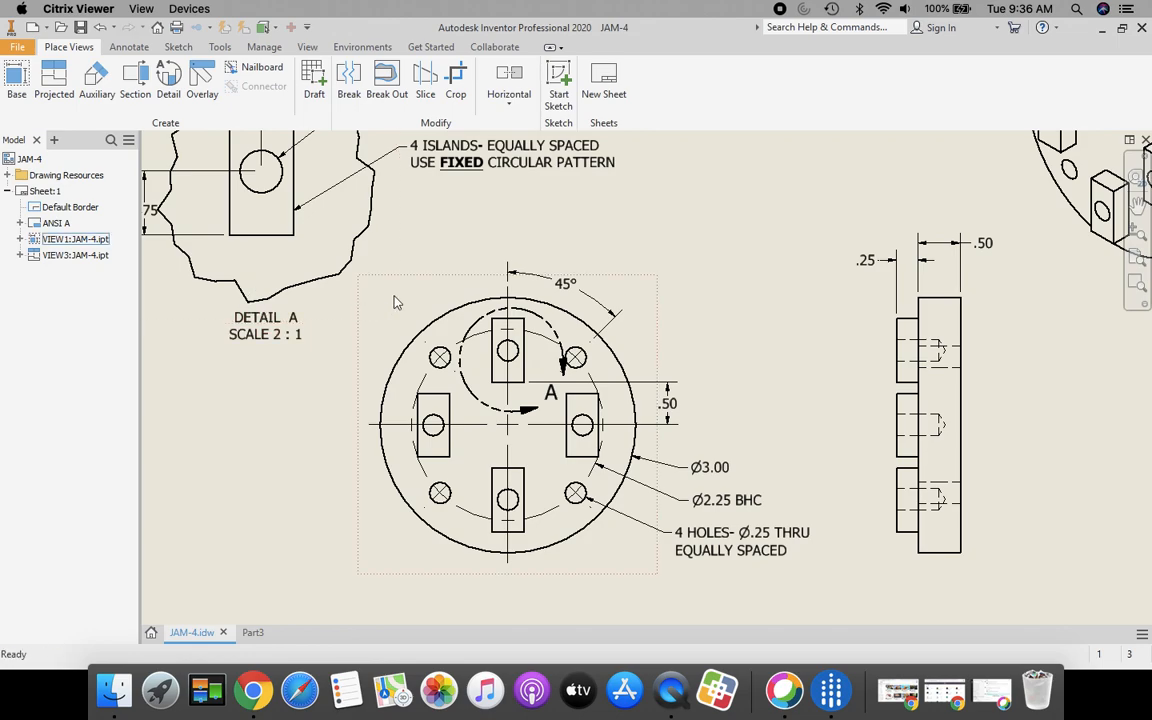
left_click(633, 418)
left_click(676, 418)
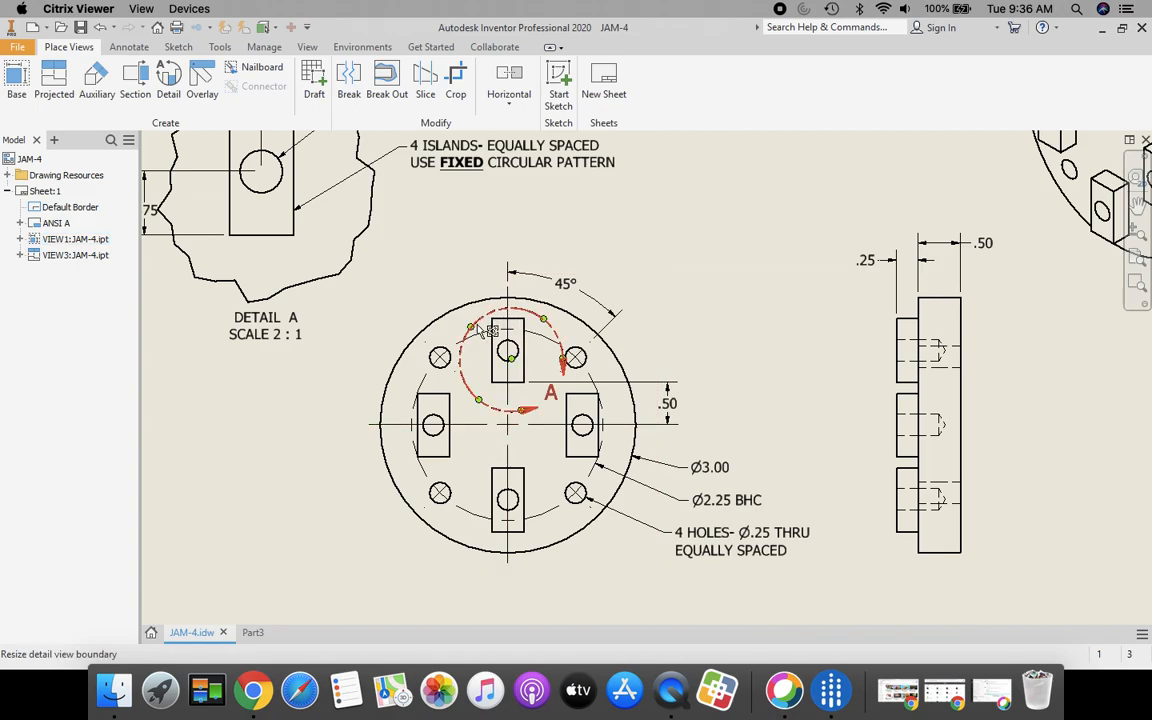
mouse_move(331, 219)
middle_mouse_down()
mouse_move(558, 344)
mouse_move(607, 424)
middle_mouse_up()
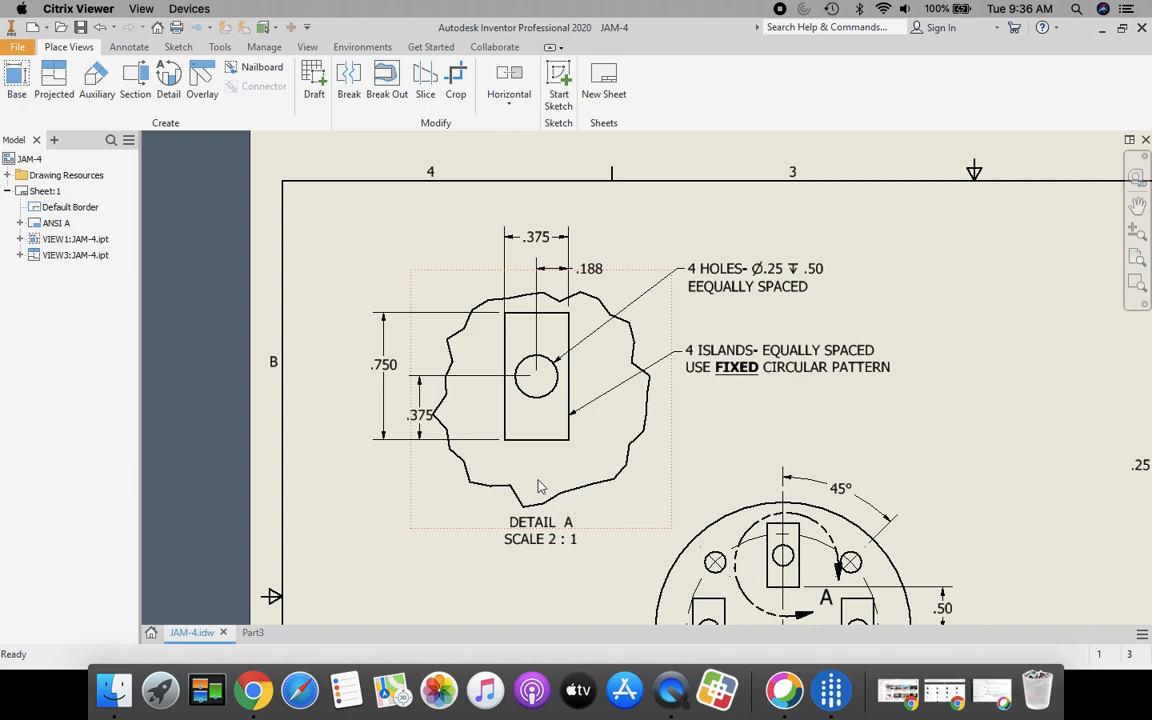
left_click(538, 238)
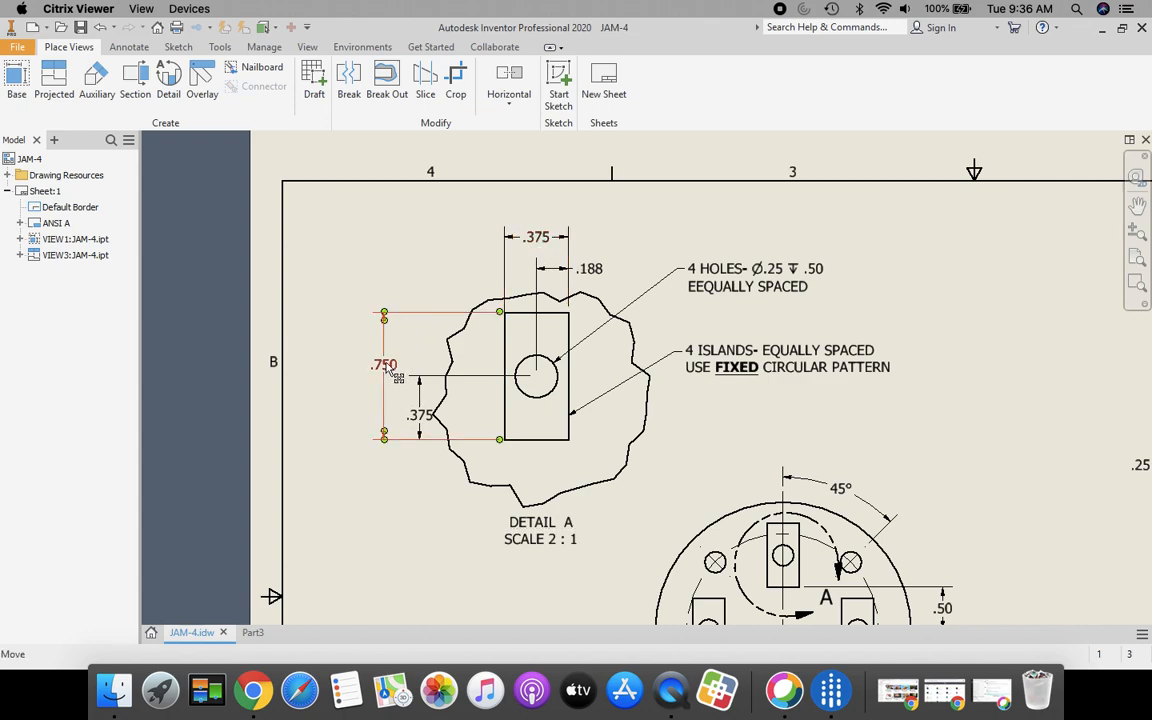
left_click_drag(556, 368, 548, 365)
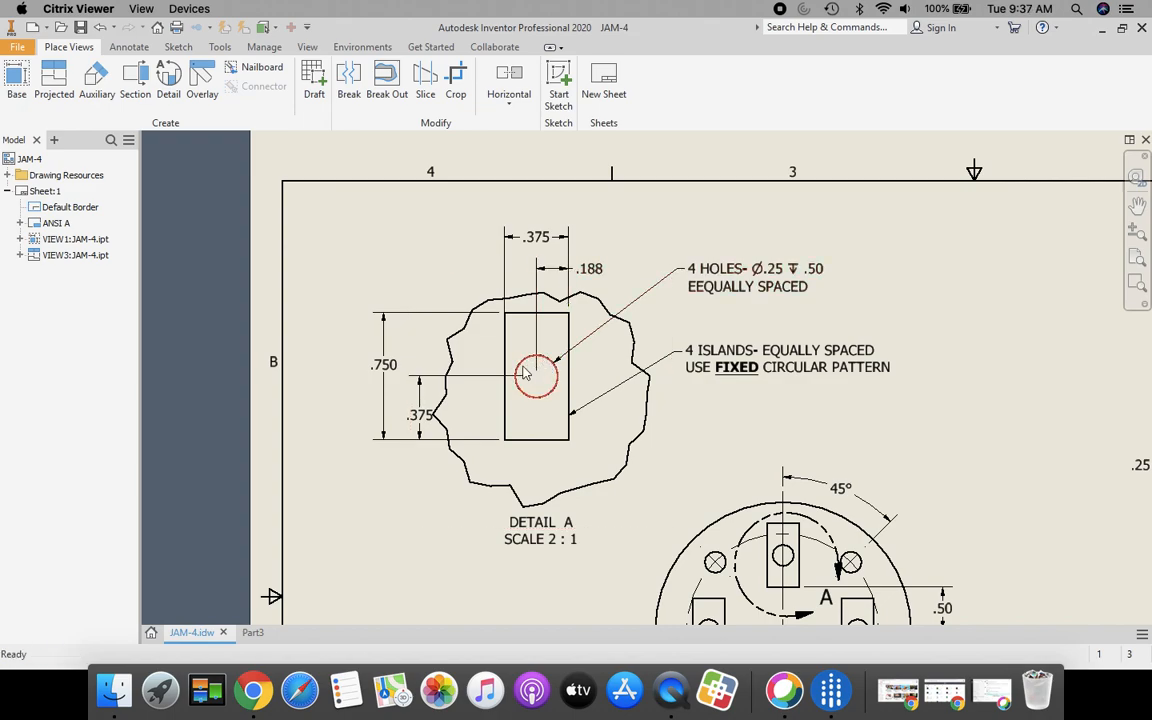
Step: Return to Part3 and start a new sketch on the disc's front face
left_click(242, 632)
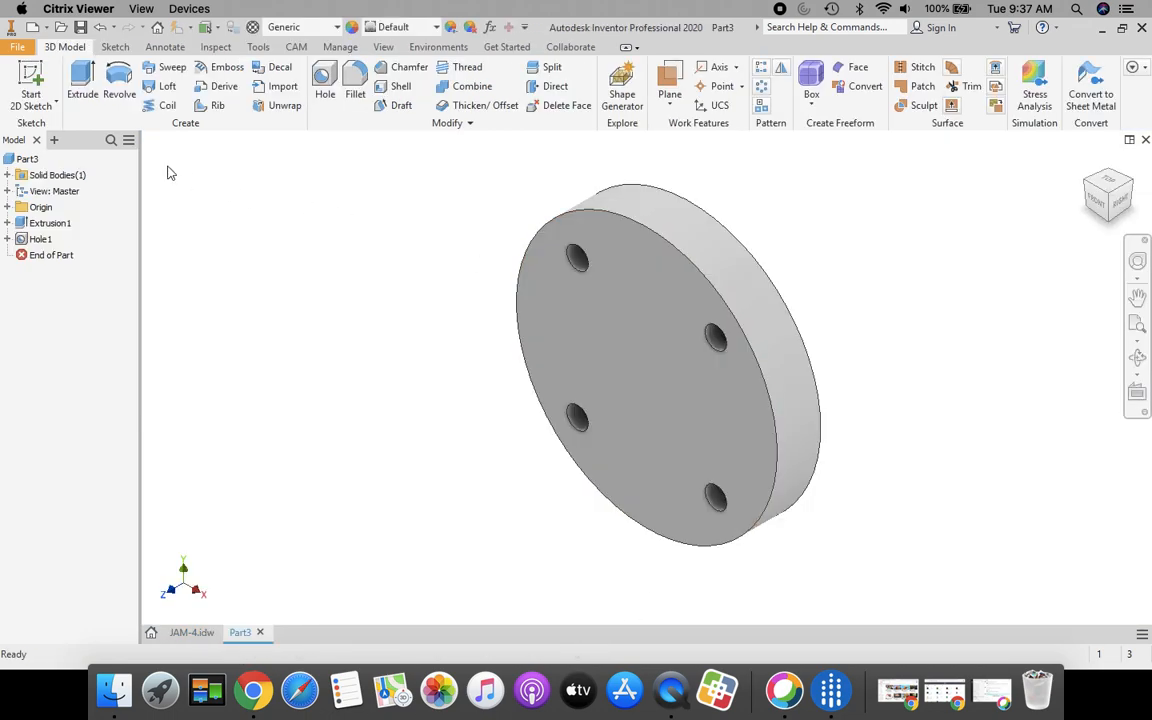
left_click(30, 82)
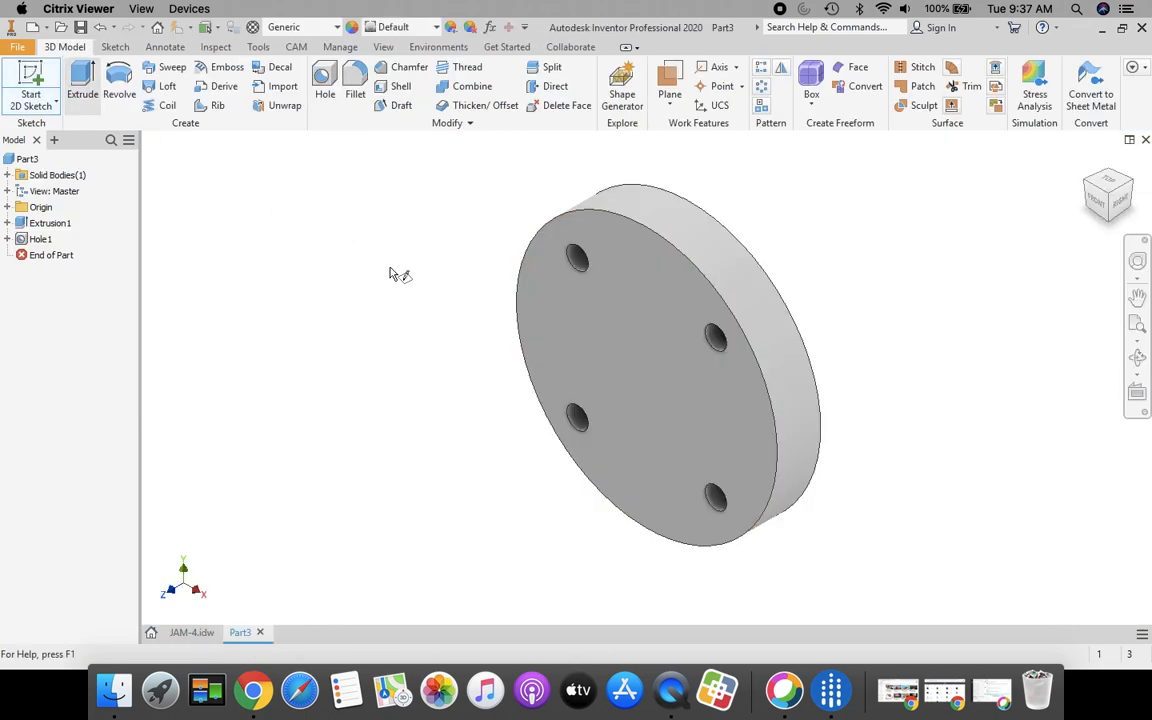
left_click(640, 362)
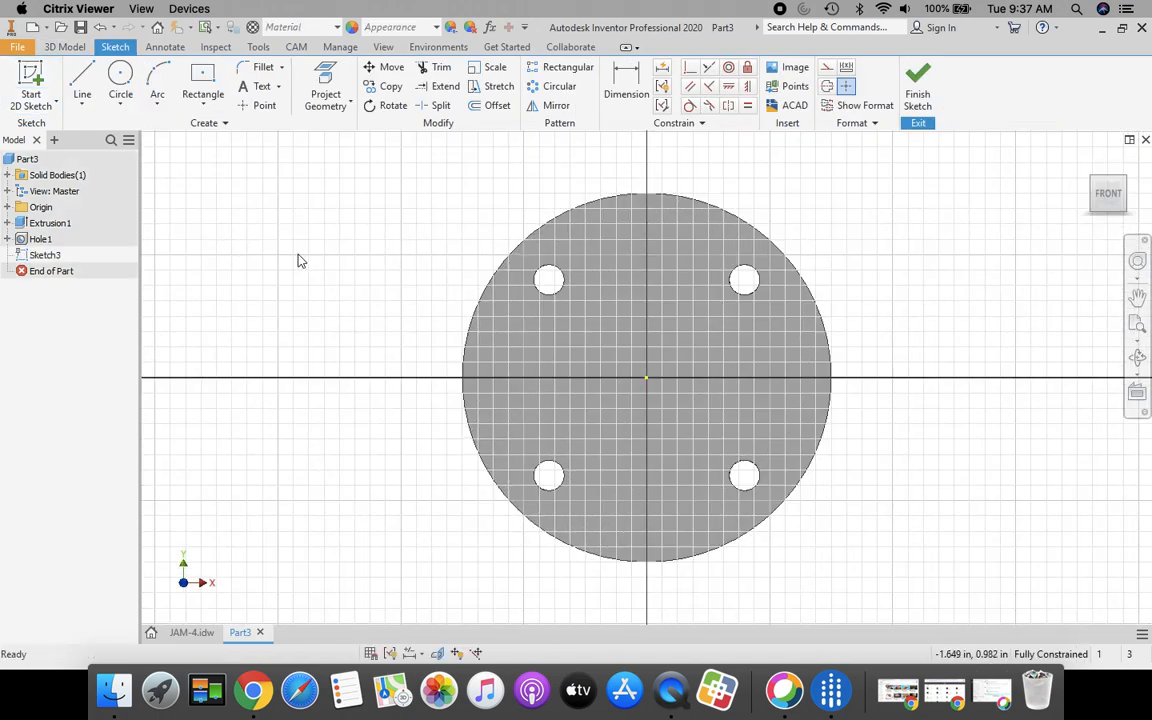
Step: Draw a center rectangle 0.375 in wide and 0.750 in high on the vertical axis above the disc's centre
left_click(187, 101)
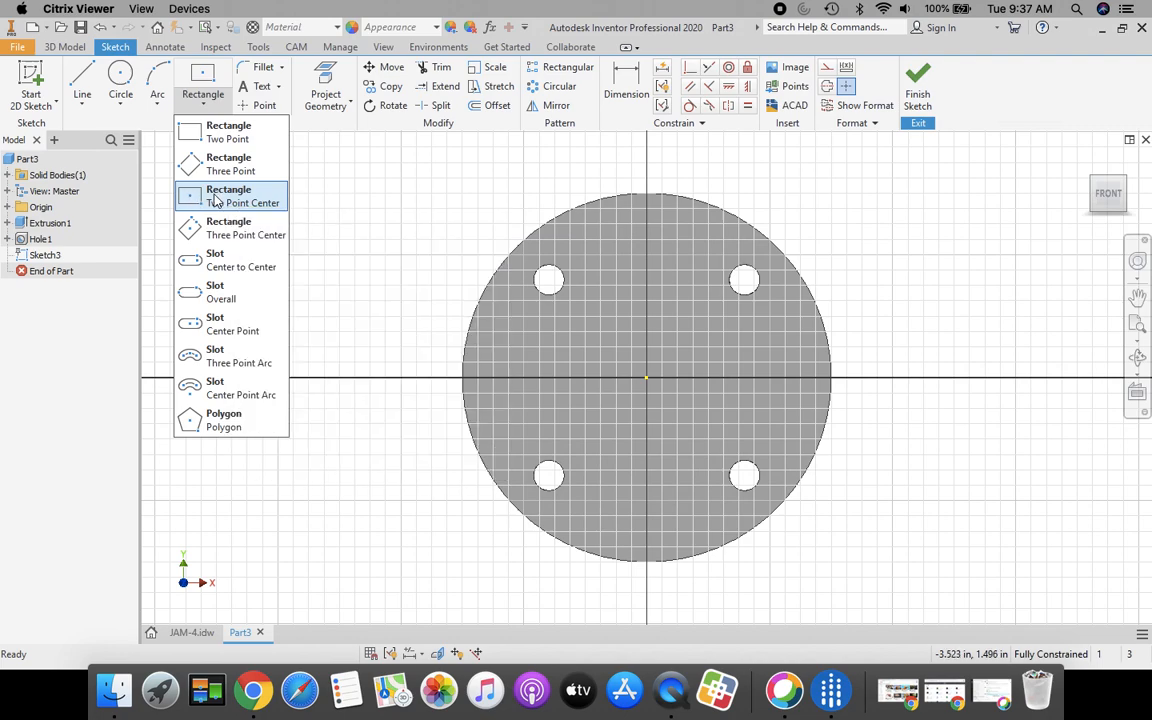
left_click(214, 199)
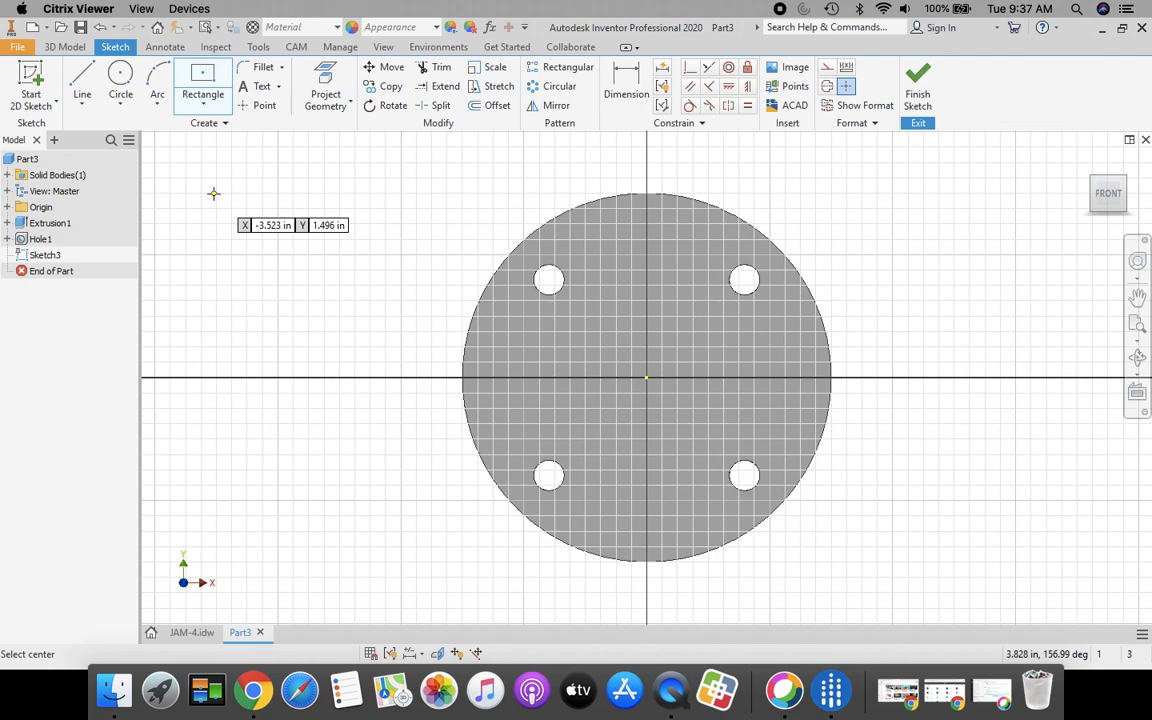
left_click(647, 255)
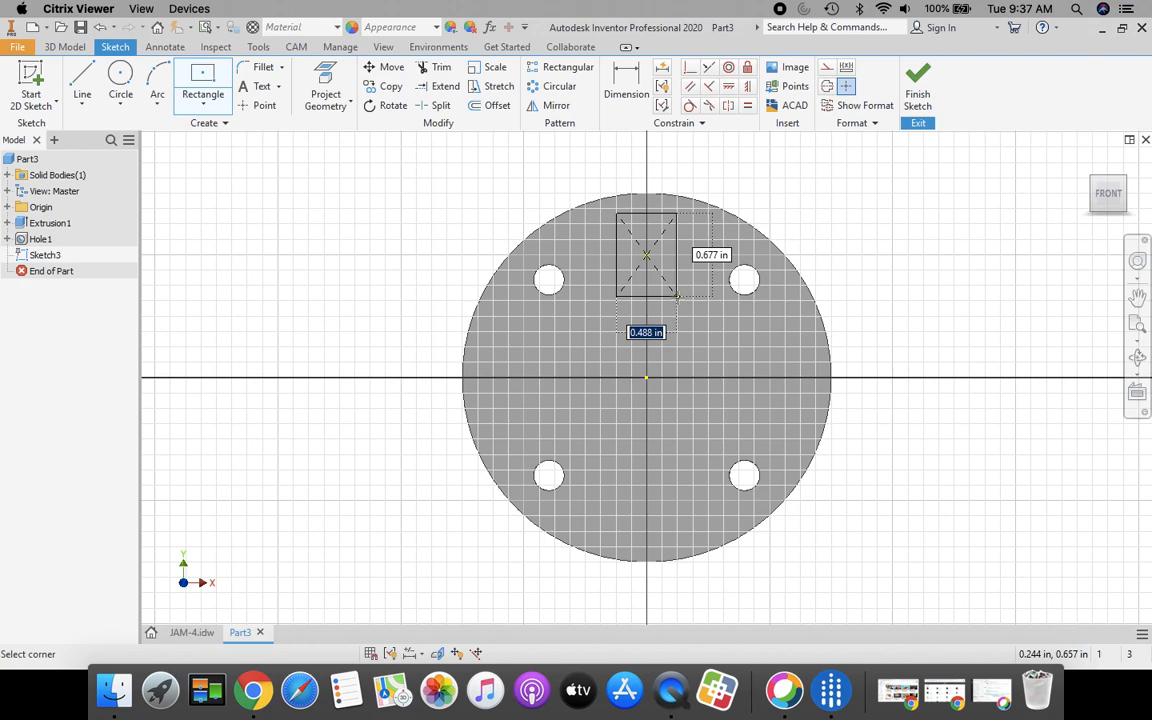
type(".375")
key("Tab")
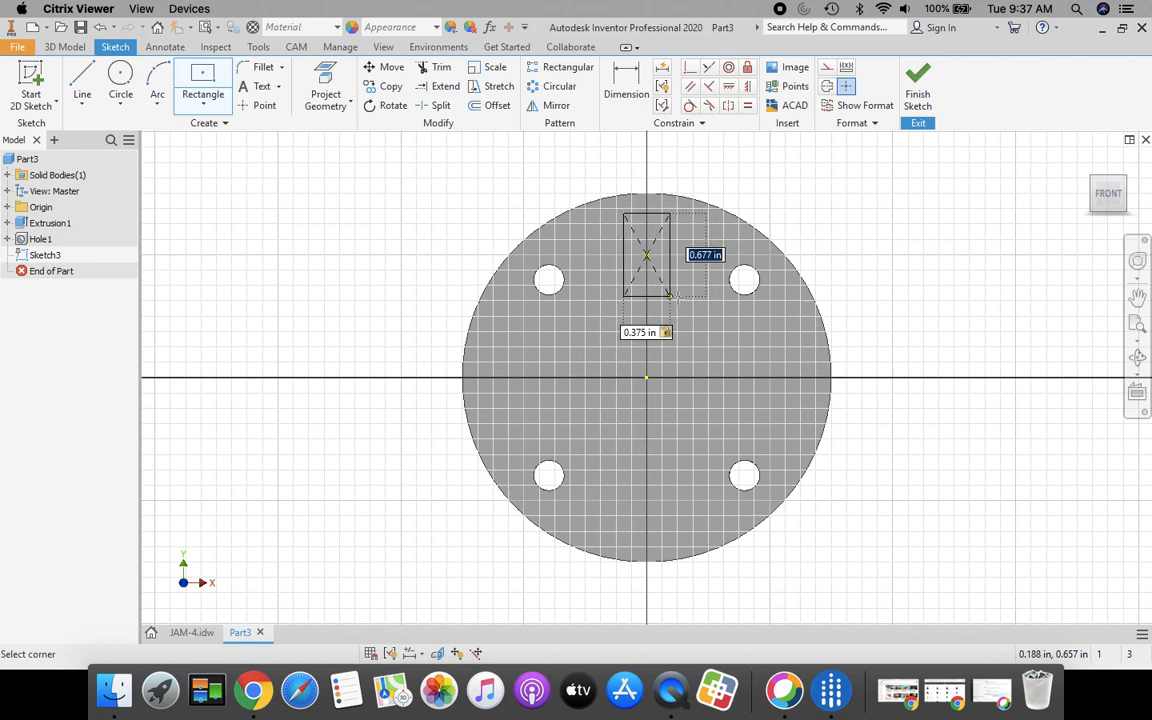
type(".750")
key("Return")
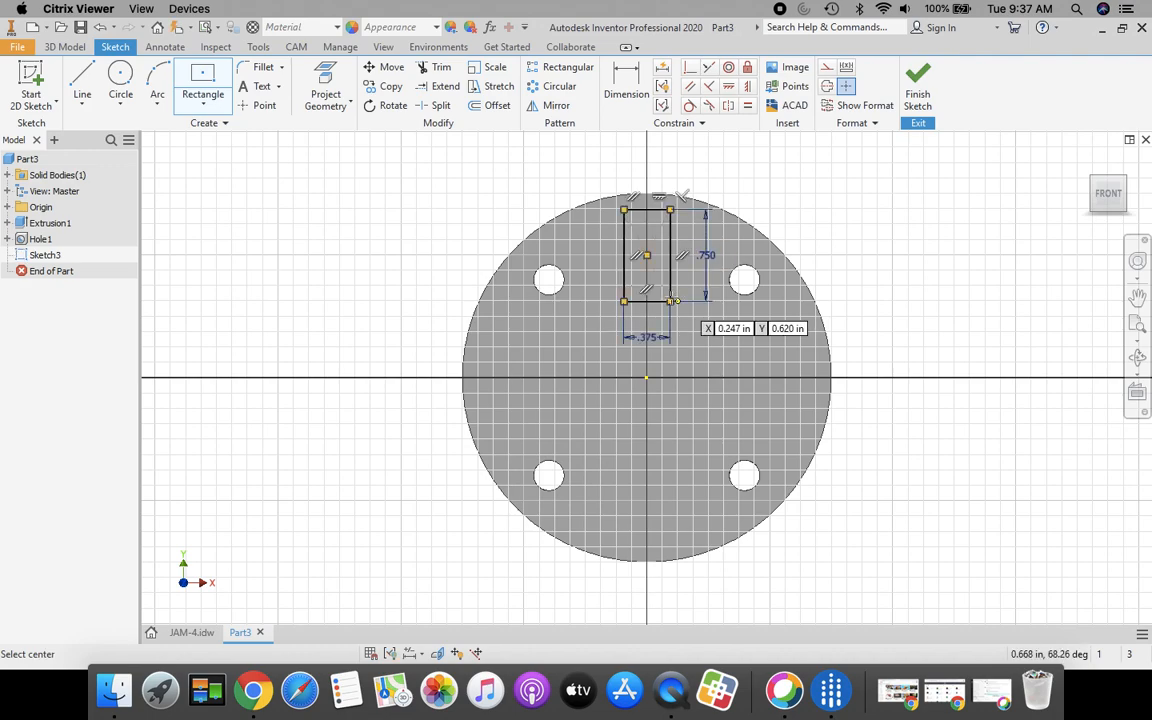
Step: Dimension the rectangle's lower edge 0.5 in above the disc's centre and finish the sketch
left_click(630, 80)
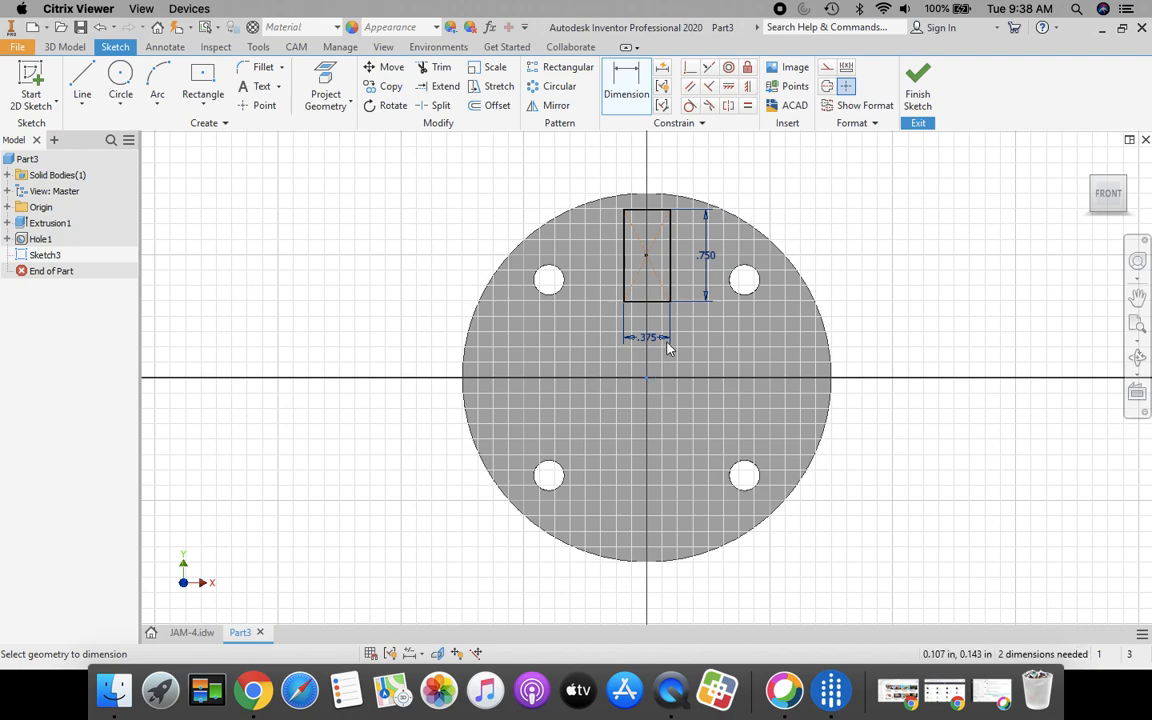
left_click(659, 303)
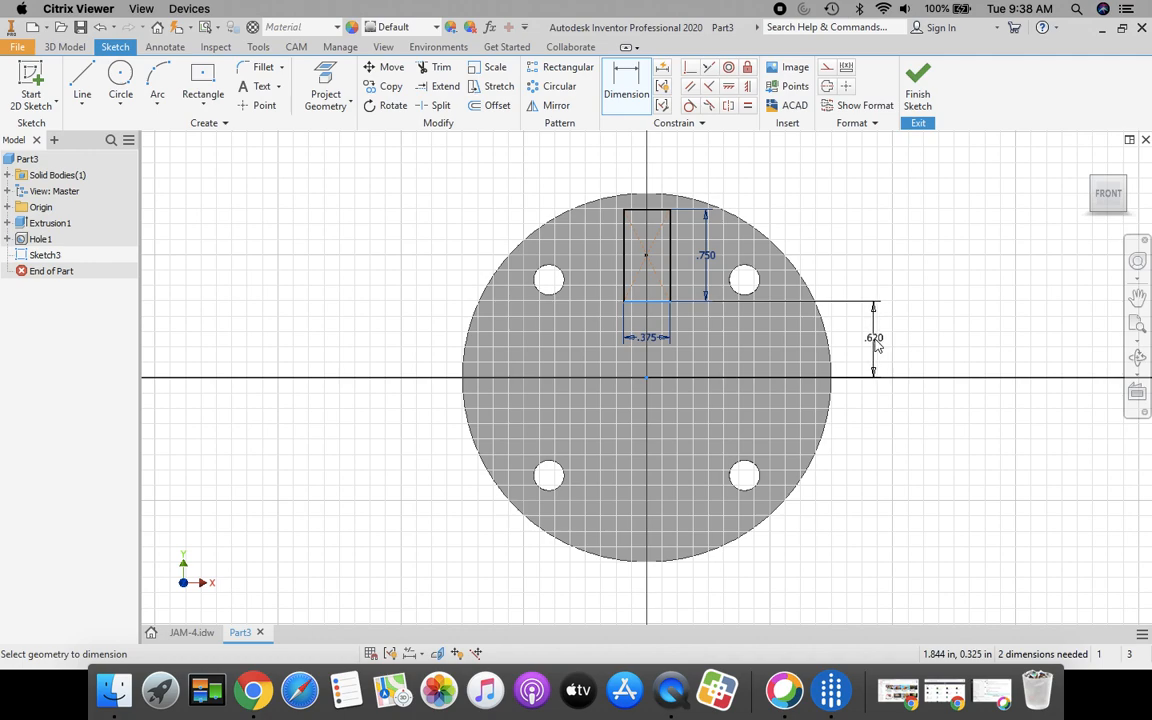
left_click(875, 342)
type(".5")
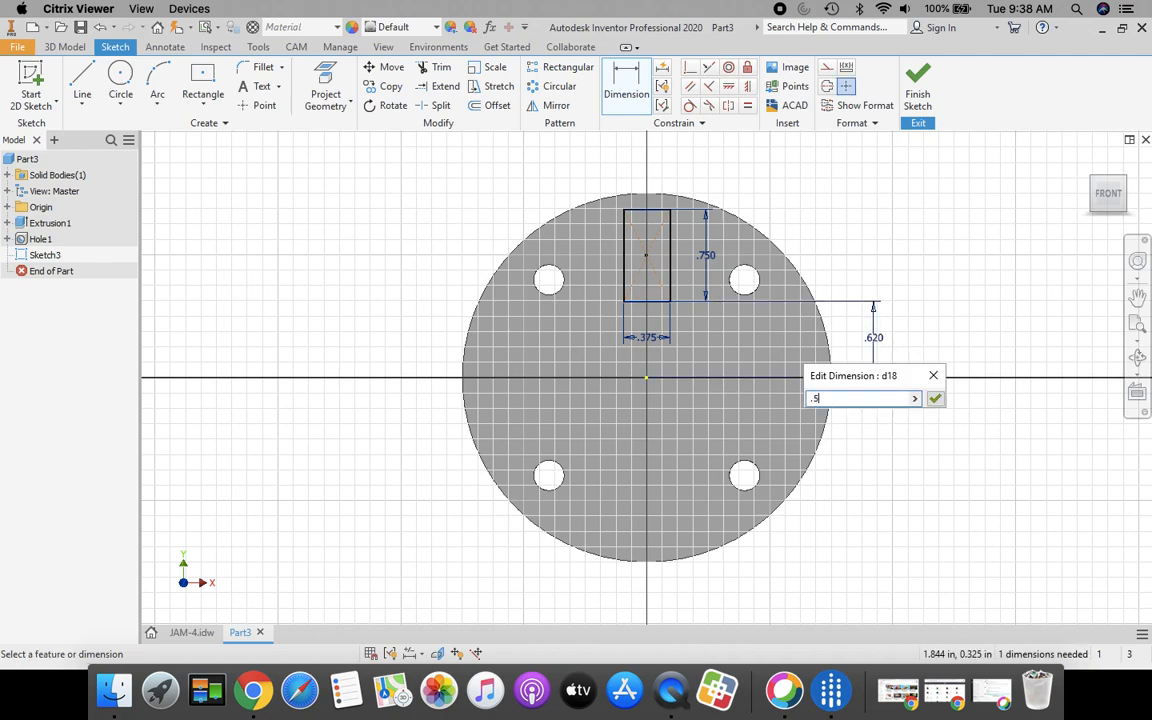
key("Return")
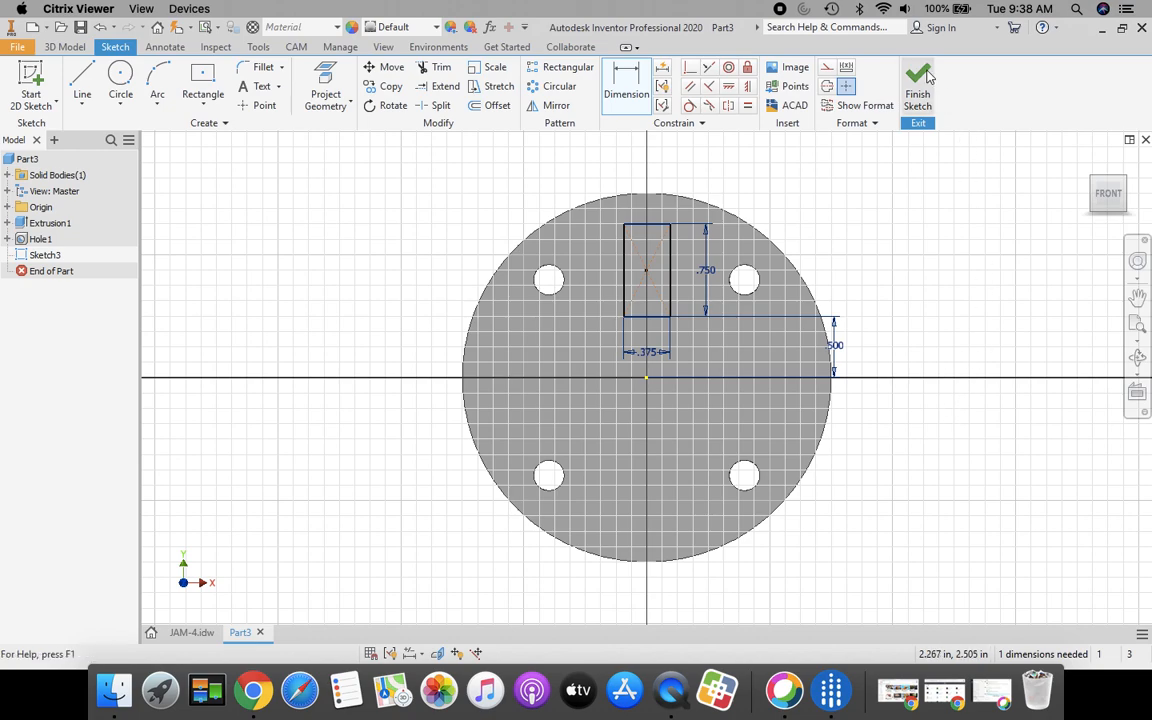
left_click(927, 76)
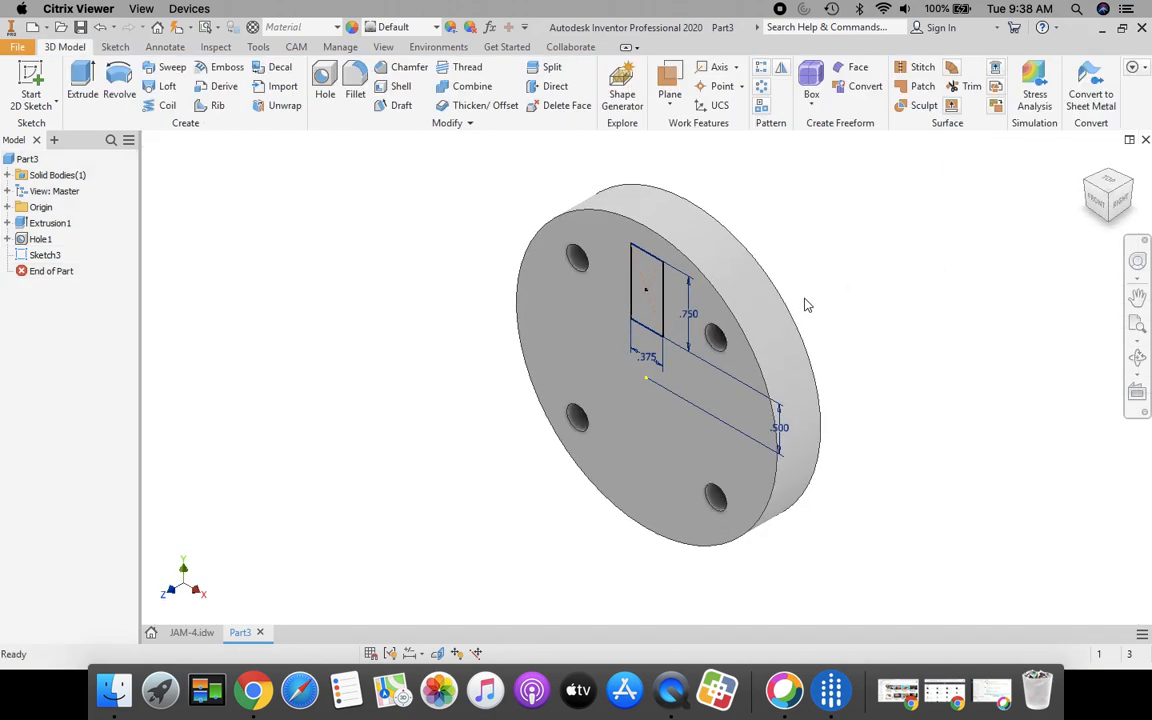
Step: Check the island thickness in the JAM-4 drawing's side view and extrude the rectangle 0.25 in outward from the disc's face
left_click(84, 80)
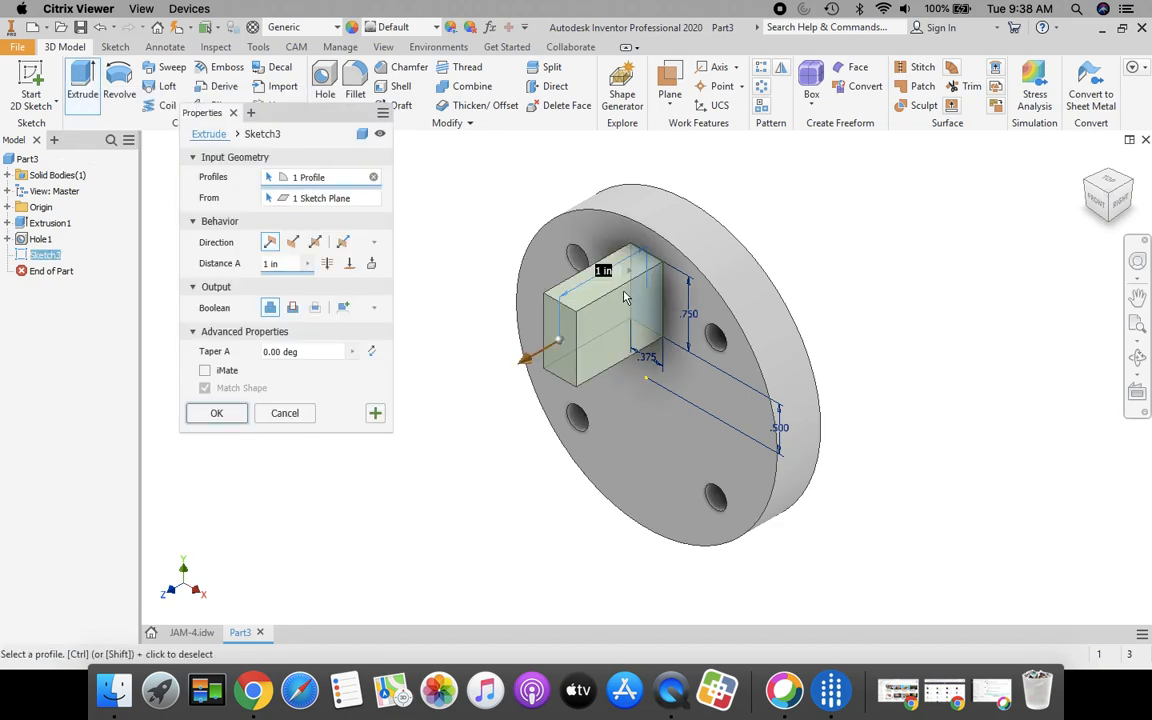
left_click(188, 632)
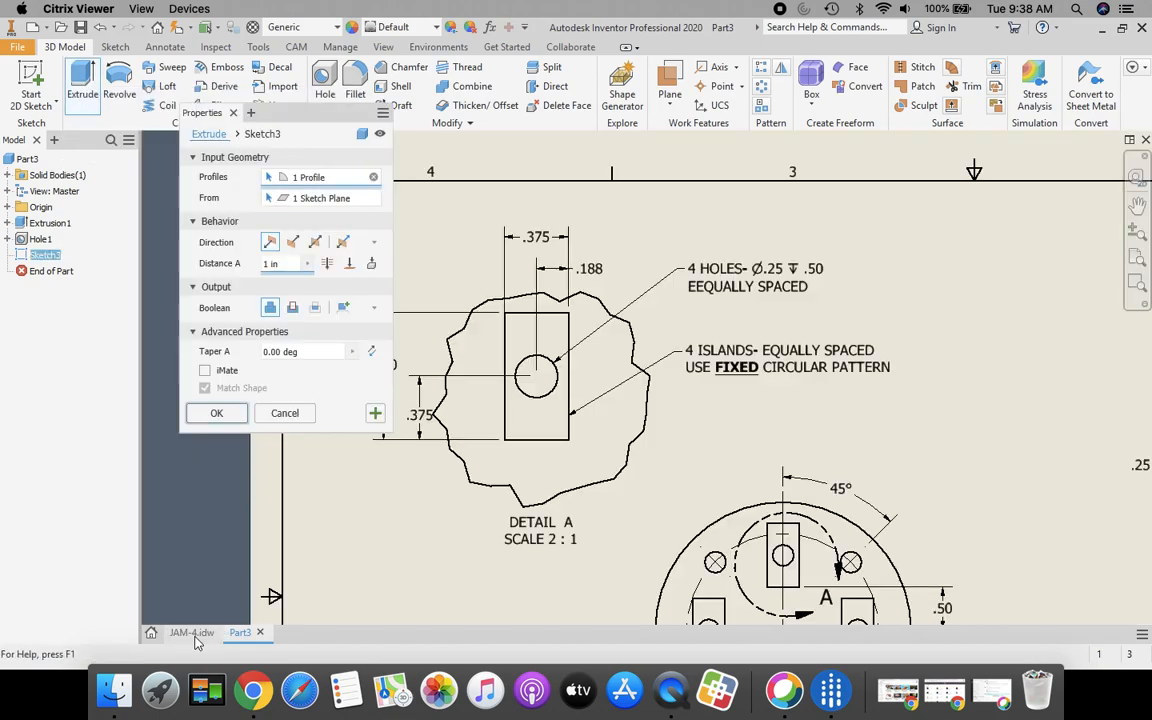
mouse_move(918, 483)
middle_mouse_down()
mouse_move(709, 380)
mouse_move(506, 373)
mouse_move(543, 309)
mouse_move(647, 271)
middle_mouse_up()
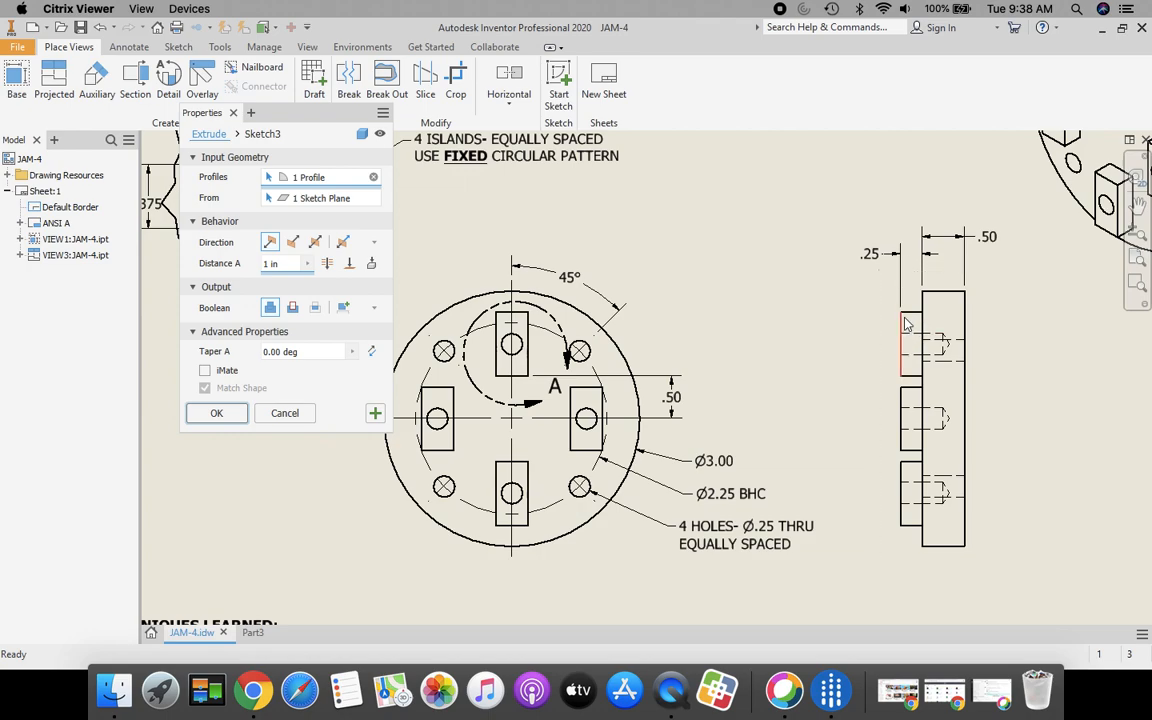
left_click(872, 262)
left_click(253, 634)
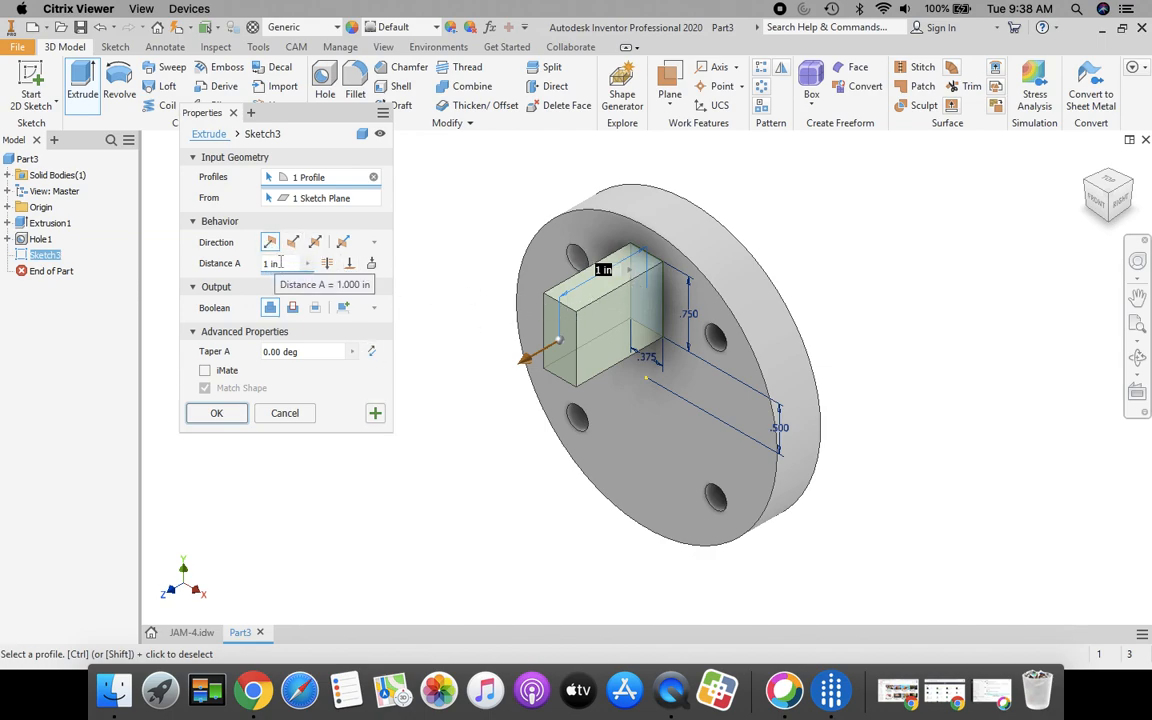
left_click(282, 263)
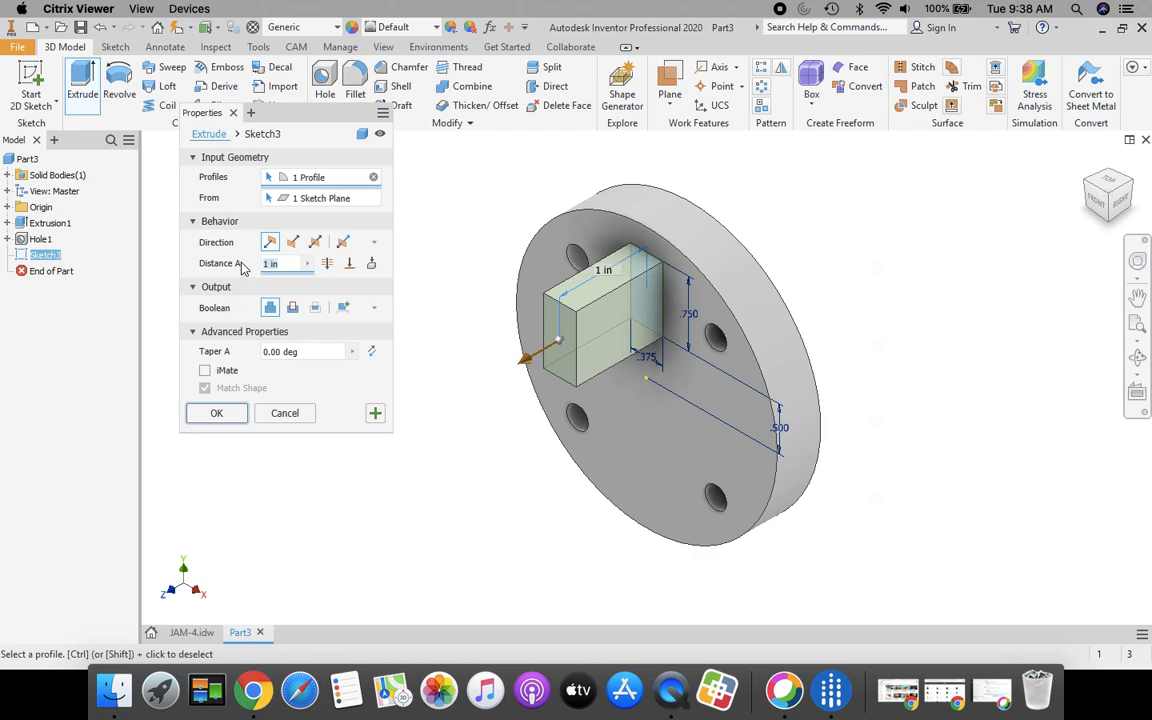
type(".25")
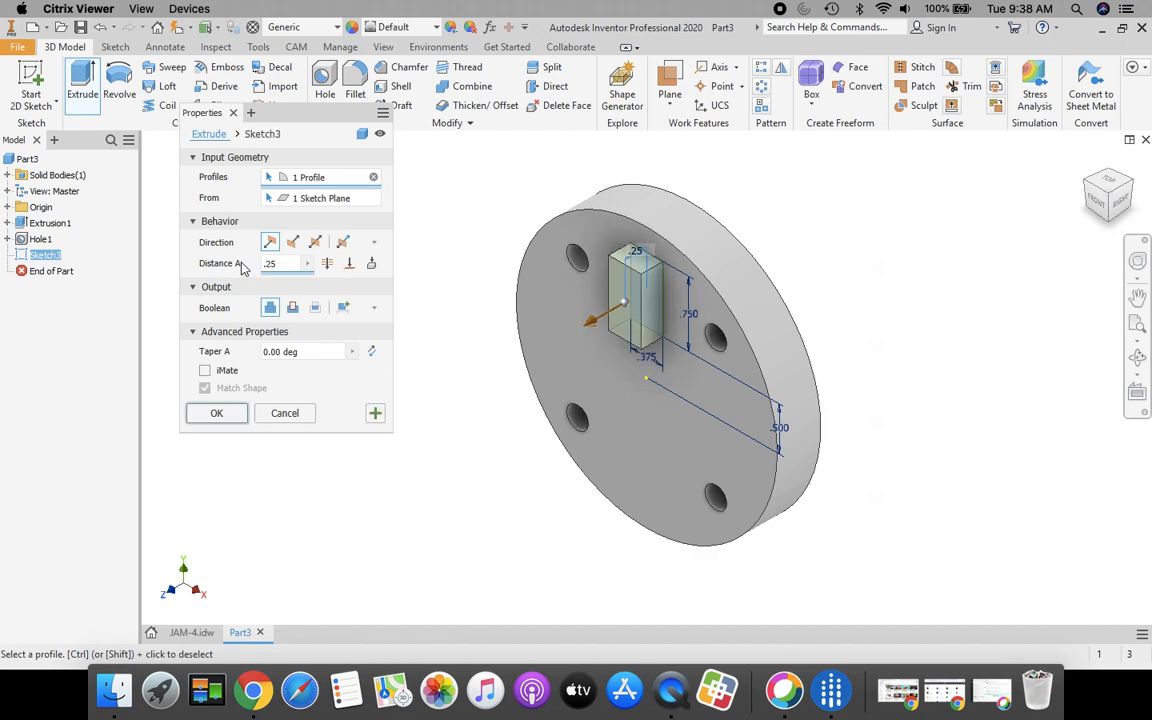
left_click(216, 414)
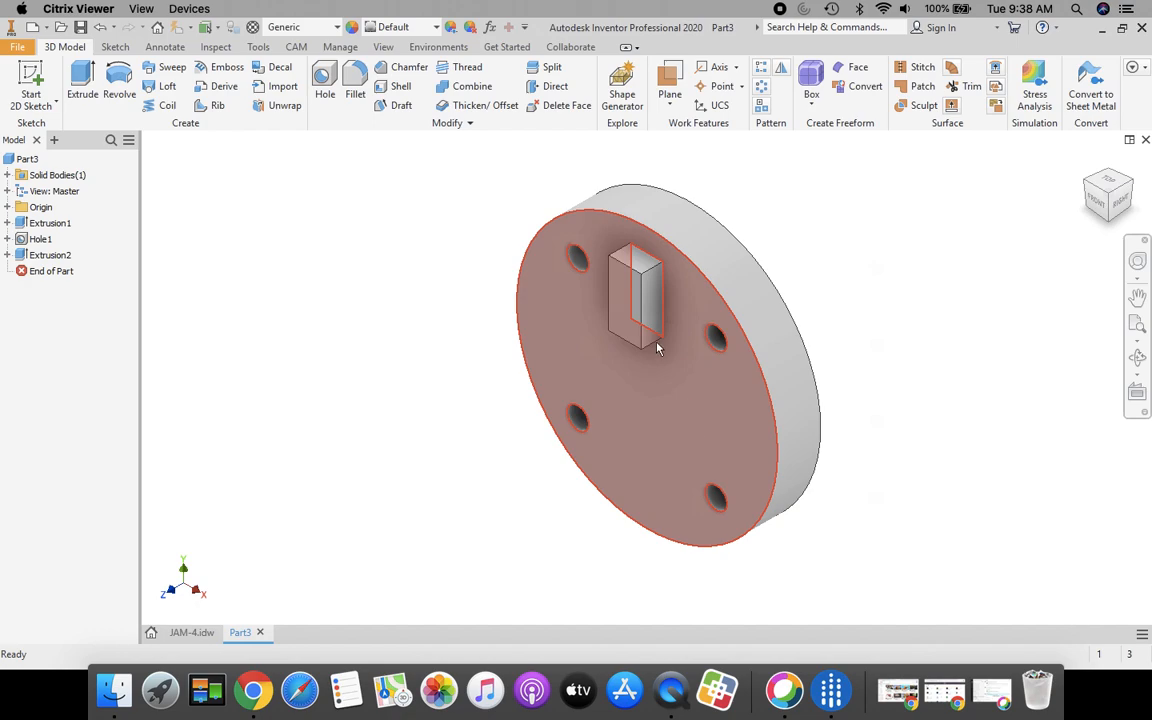
Step: Check the hole location in the drawing's Detail A and place a sketch point near the middle of the island's front face in Part3
left_click(183, 637)
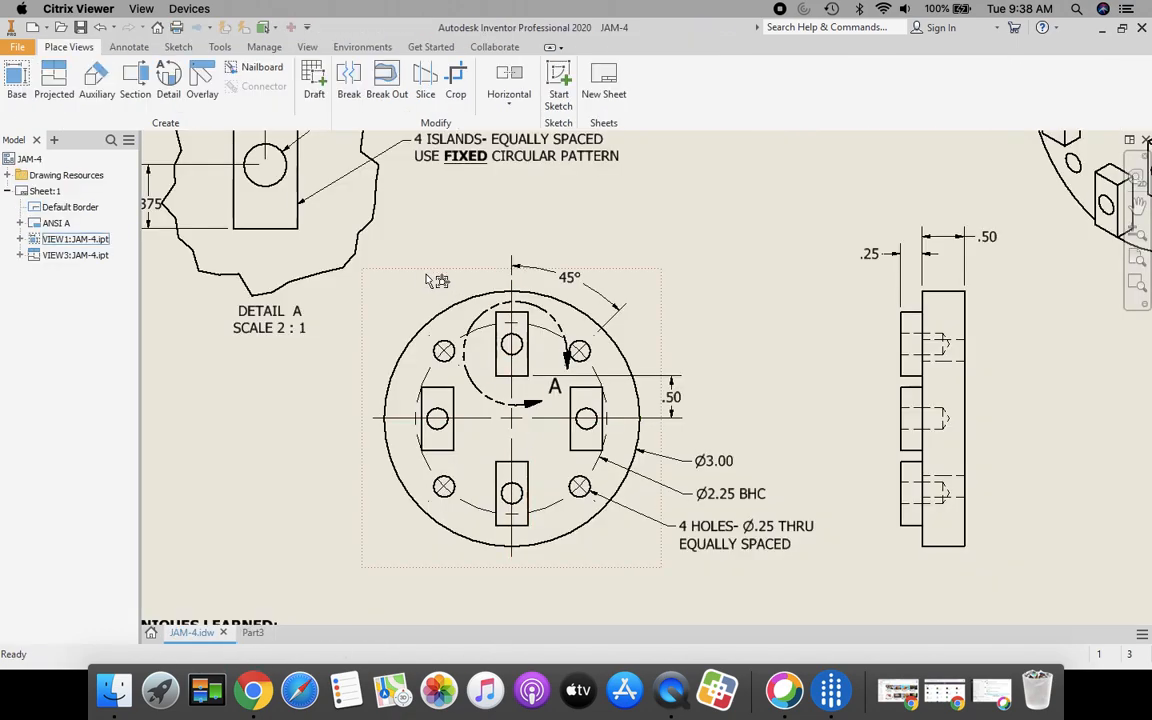
middle_click_drag(374, 241, 402, 260)
middle_click_drag(529, 357, 685, 455)
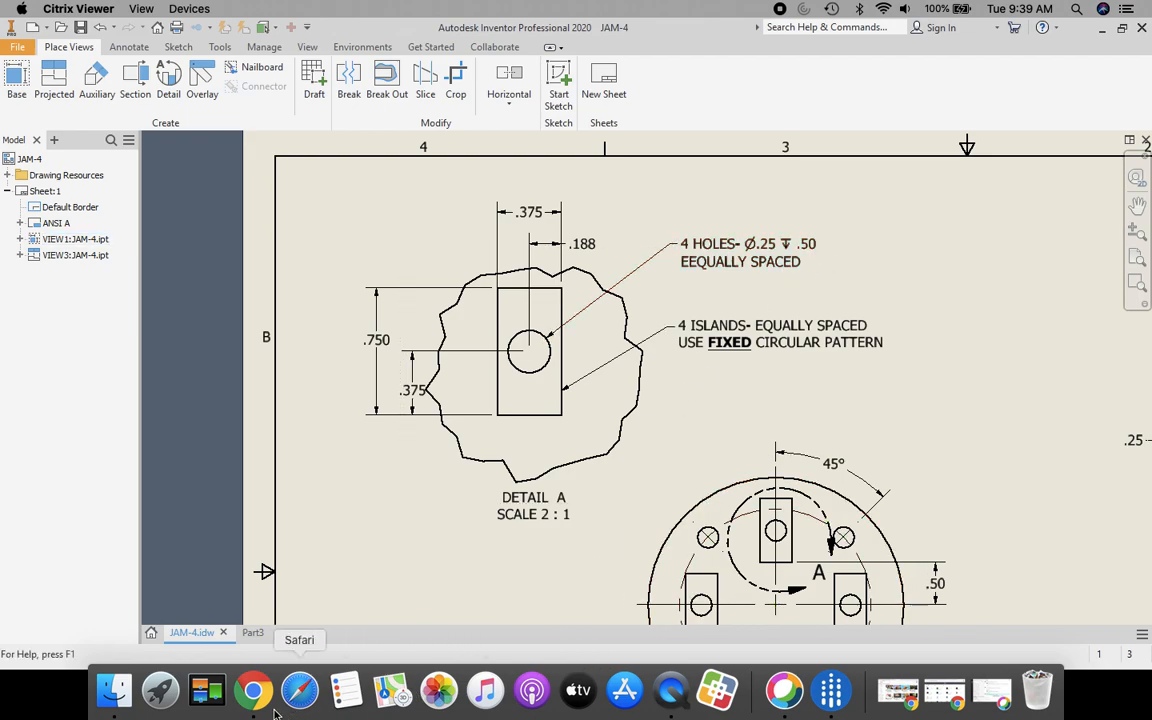
left_click(250, 632)
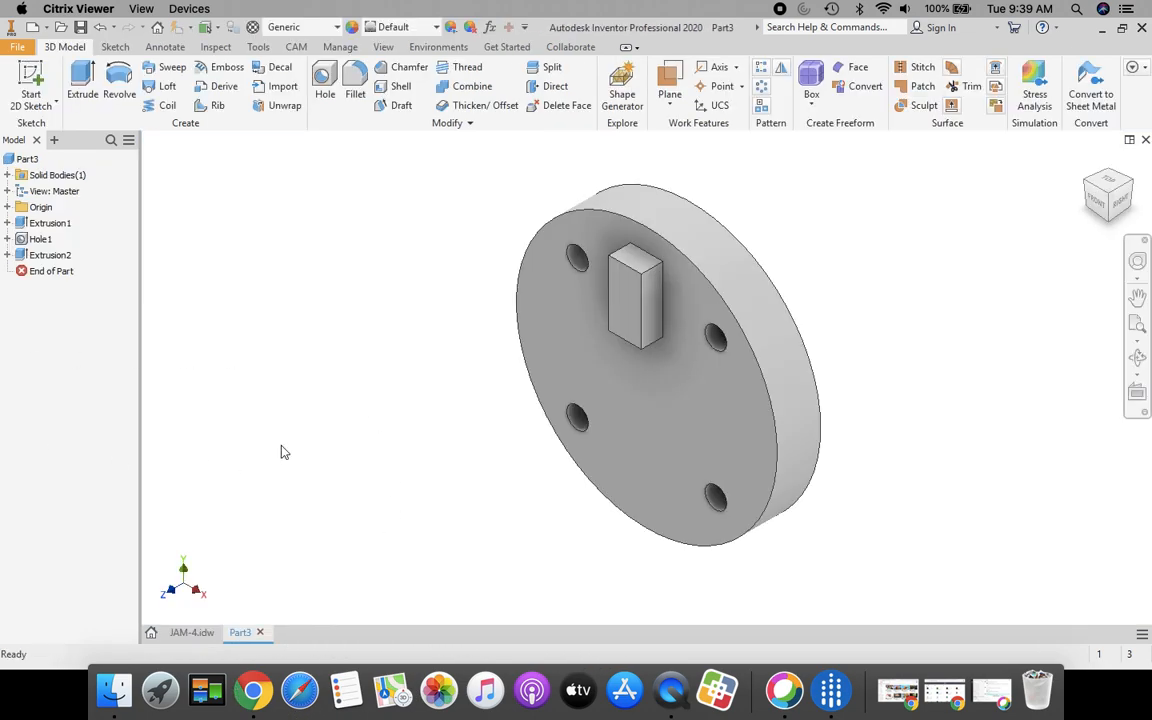
left_click(31, 82)
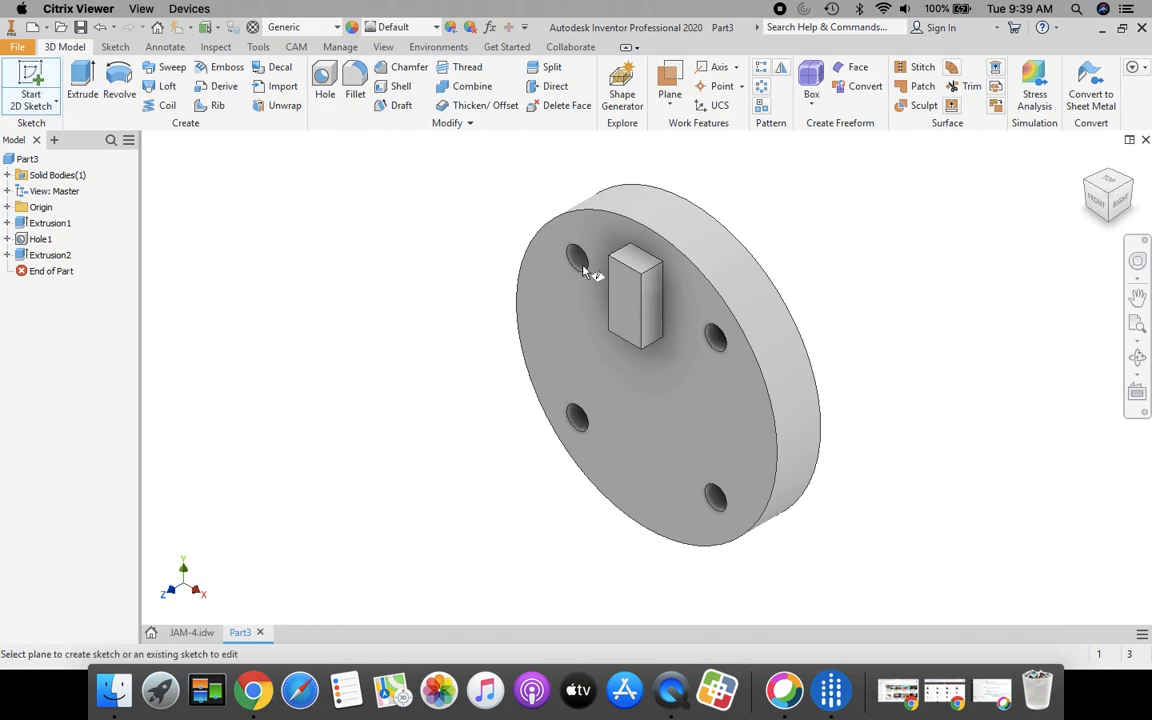
left_click(630, 299)
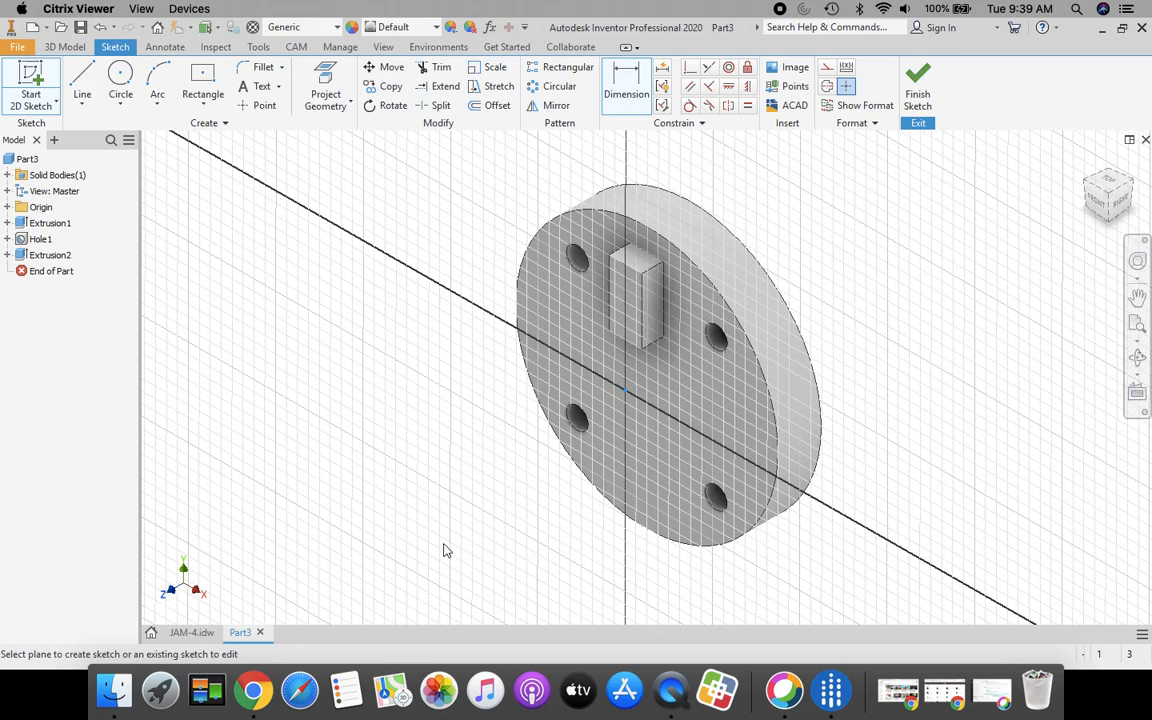
left_click(260, 105)
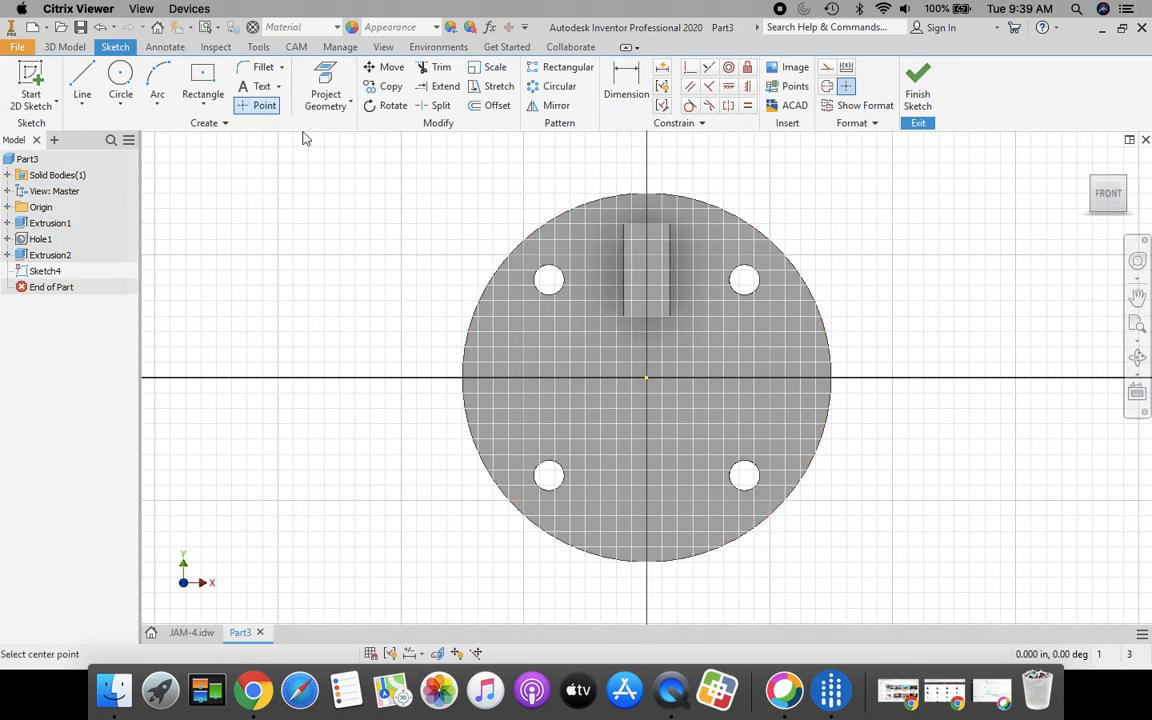
left_click(652, 264)
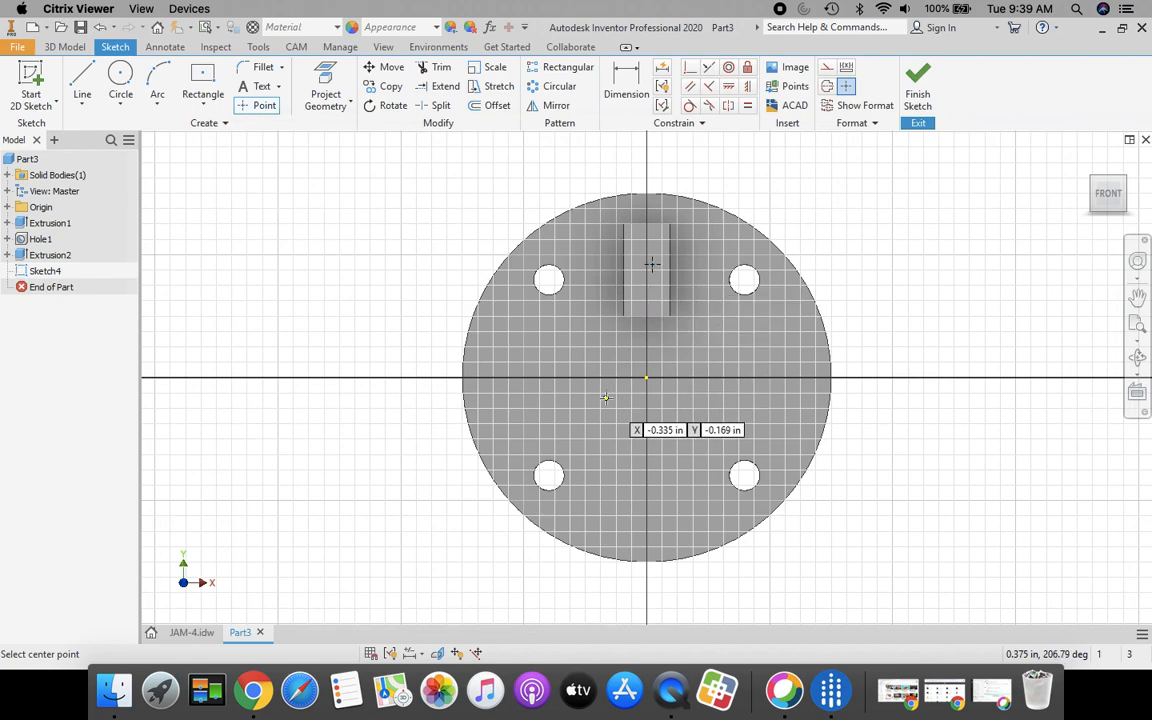
key("Escape")
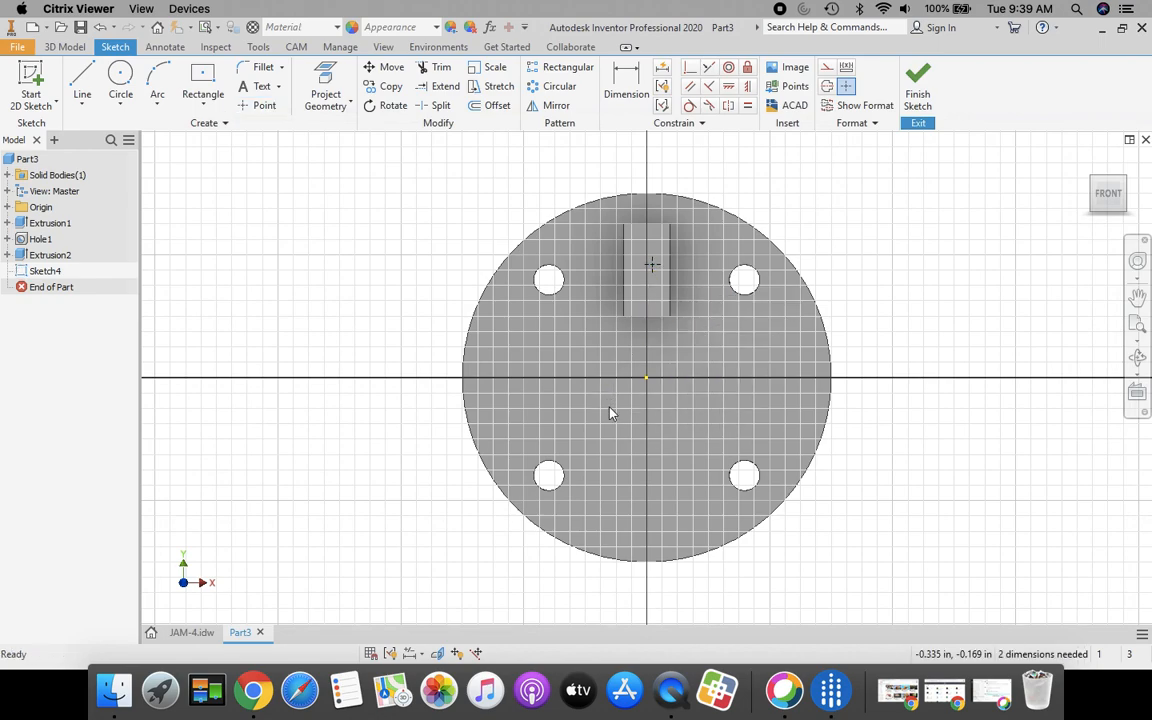
Step: Dimension the sketch point 0.188 in from the island's right edge
left_click(626, 88)
left_click(670, 263)
left_click(624, 265)
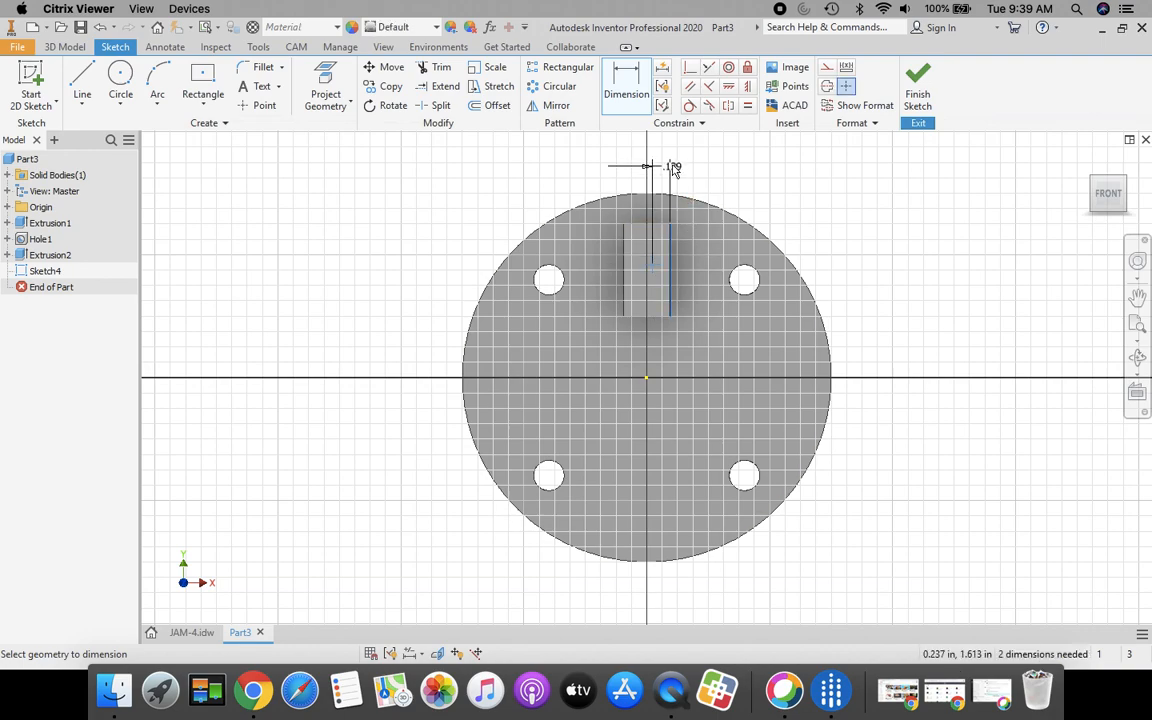
left_click(670, 186)
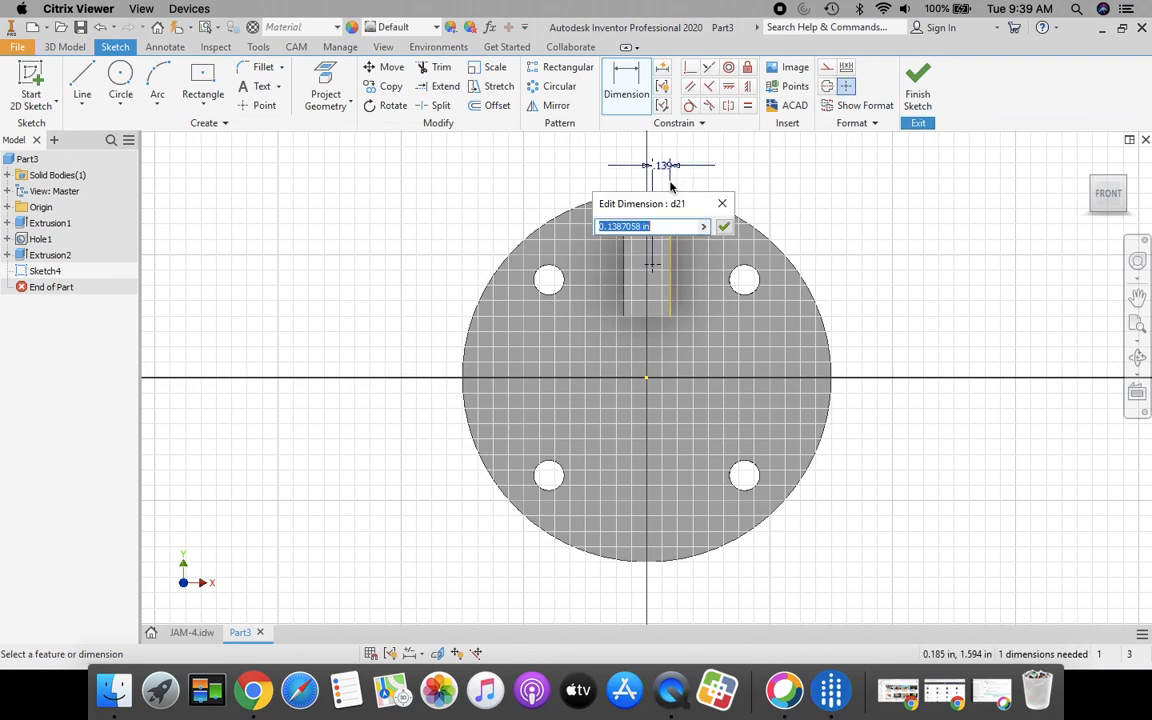
type(".188")
left_click(723, 226)
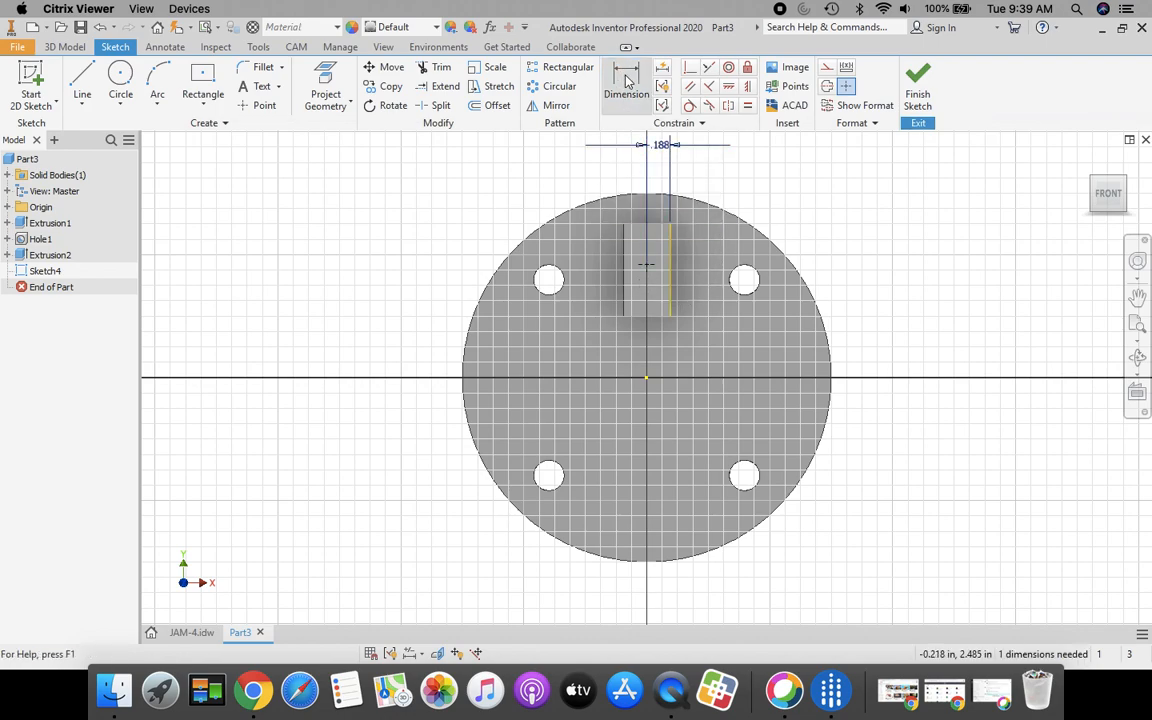
Step: Dimension the sketch point 0.375 in above the island's lower edge and finish the sketch
left_click(643, 318)
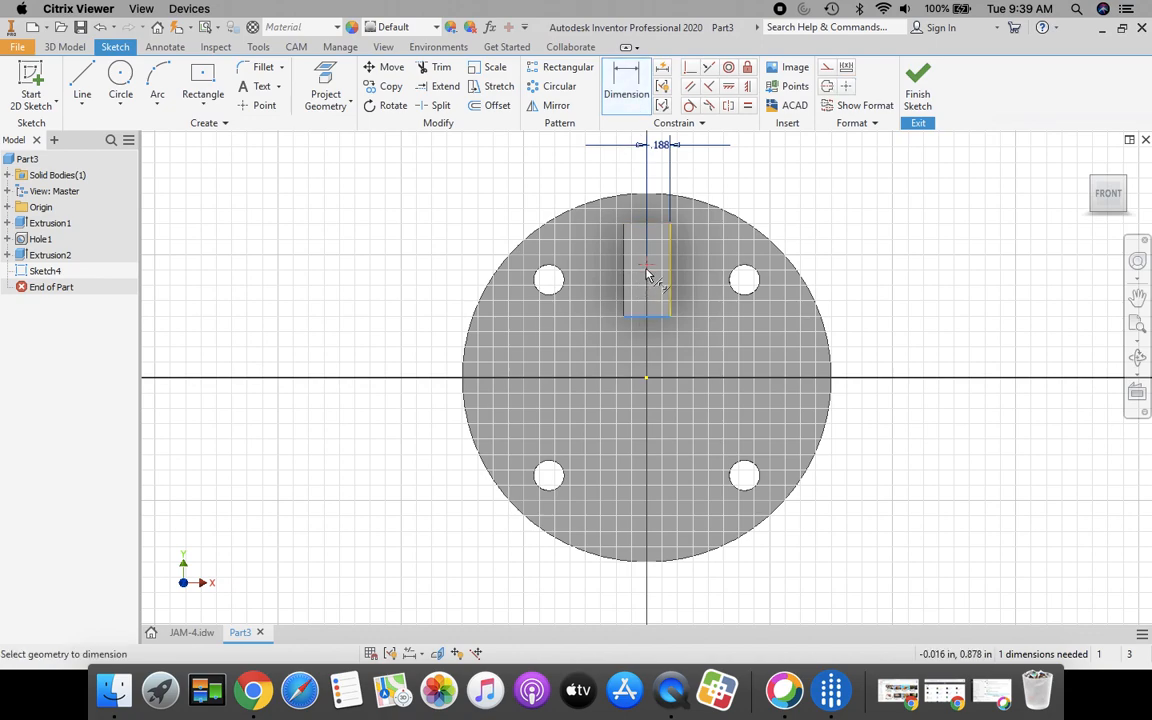
left_click(646, 265)
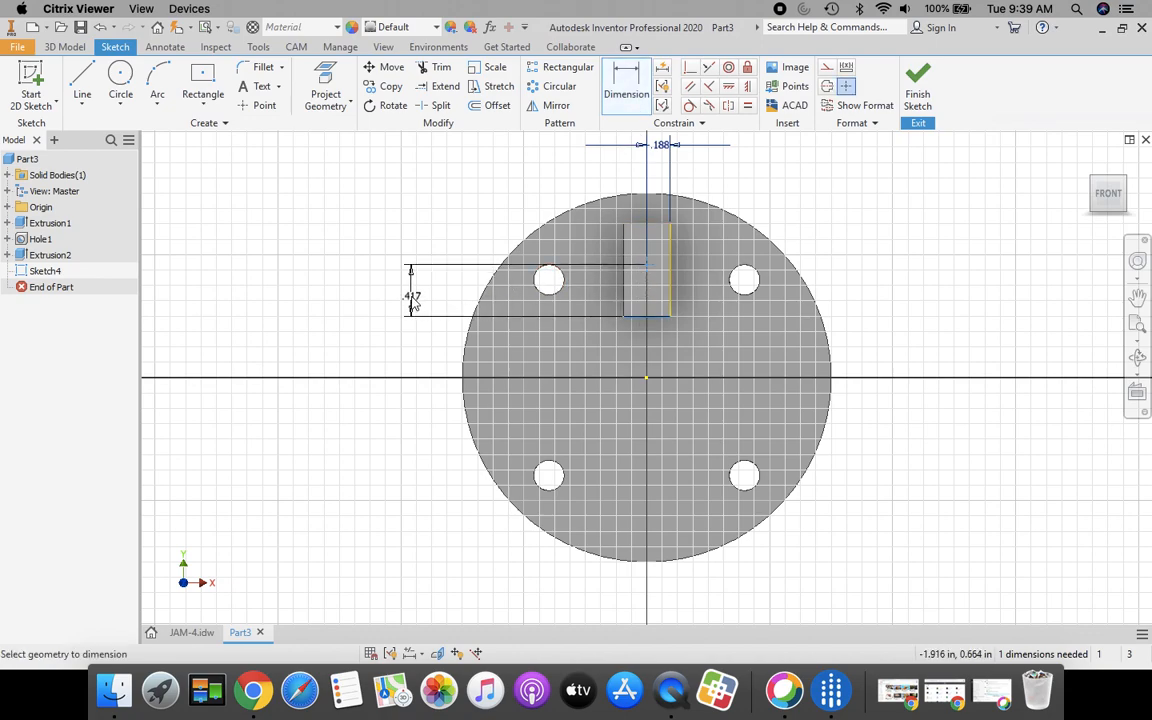
left_click(411, 298)
type(".3")
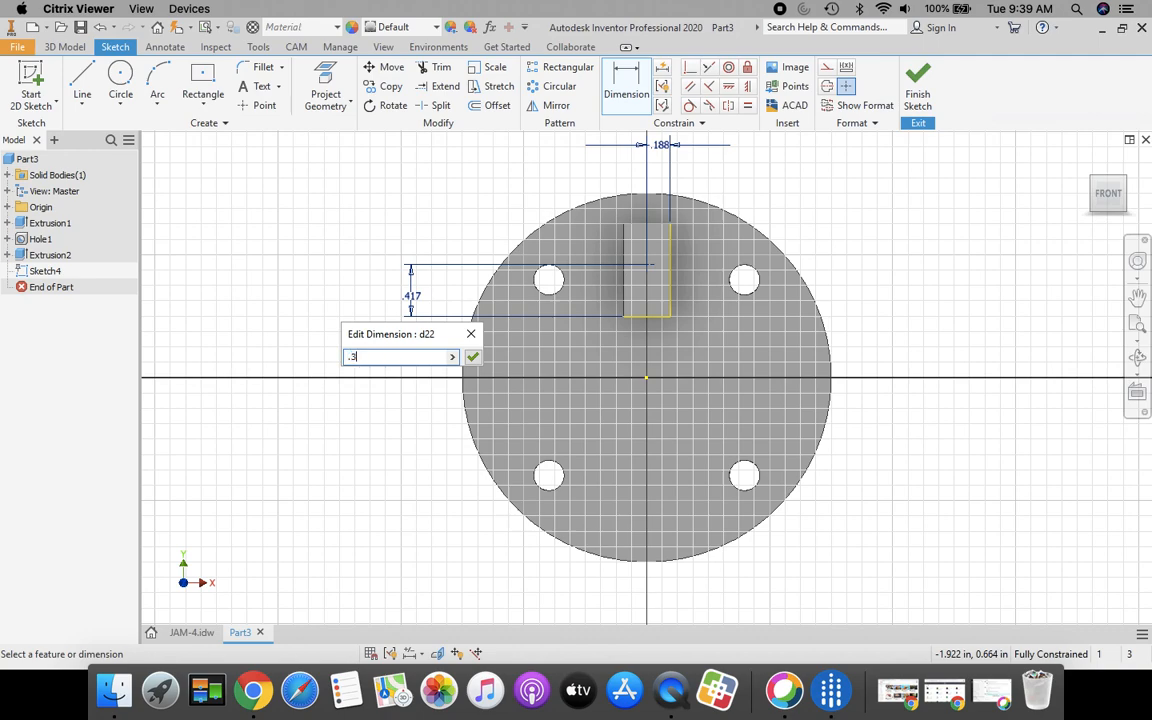
type("75")
left_click(472, 357)
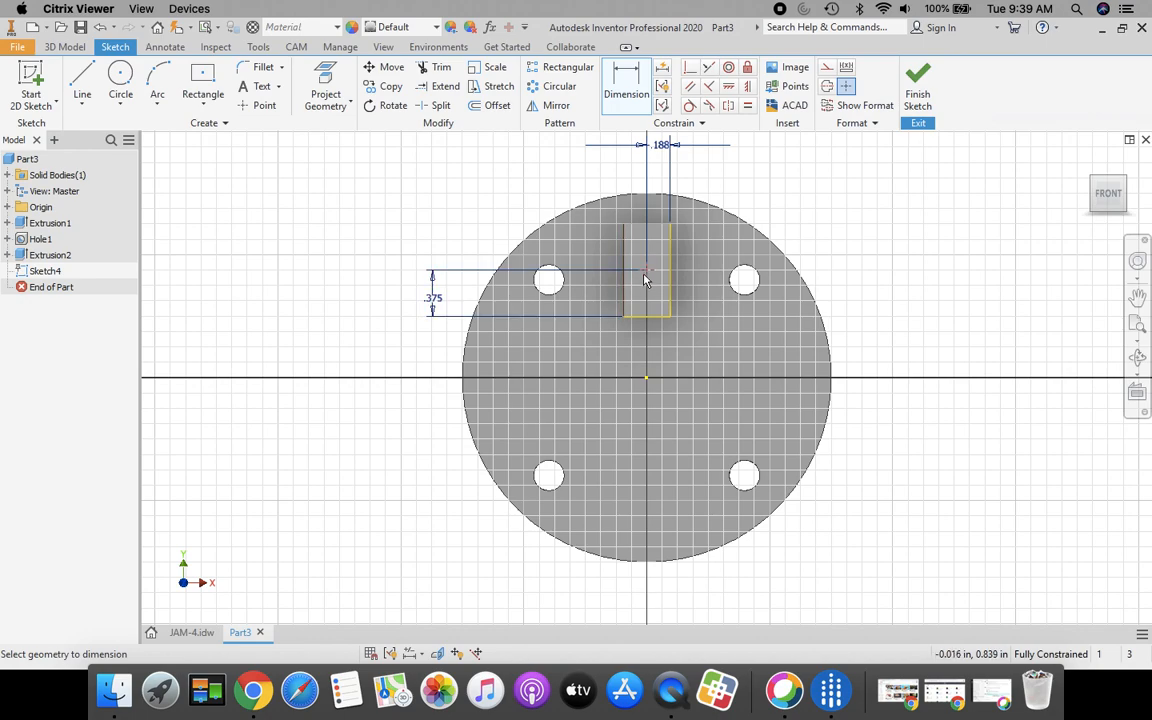
left_click(918, 80)
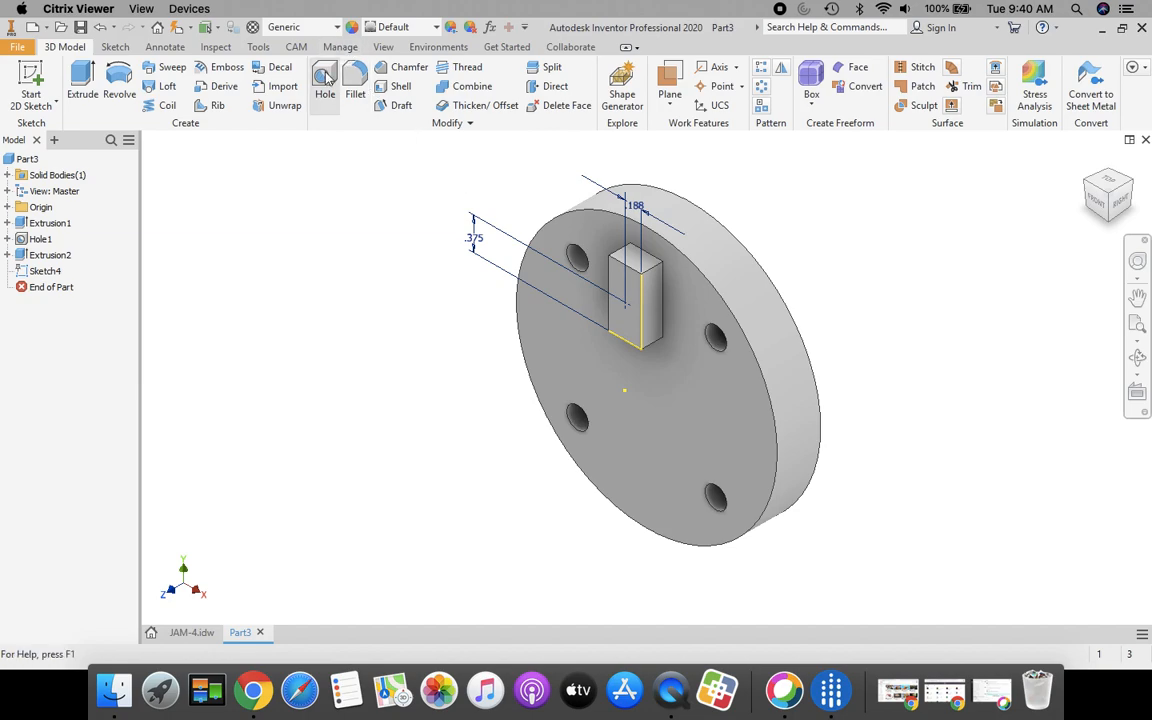
Step: Create a simple hole at the island's sketch point, 0.25 in in diameter with a distance termination of 0.5 in
left_click(325, 82)
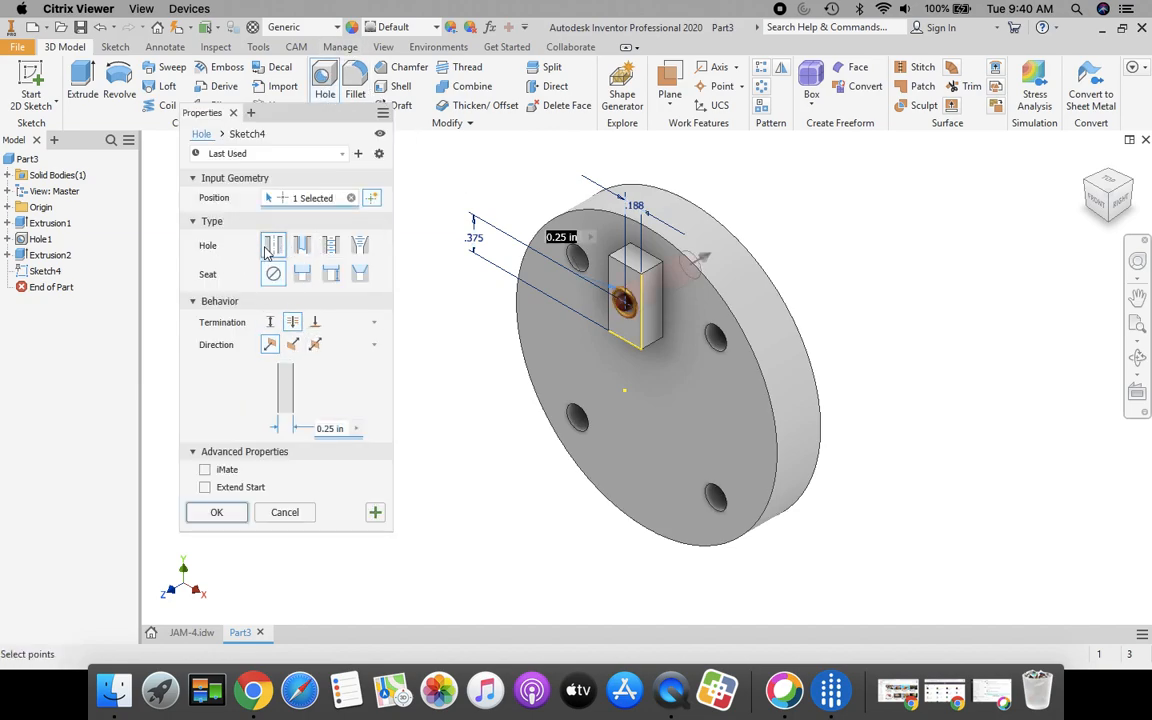
left_click(270, 326)
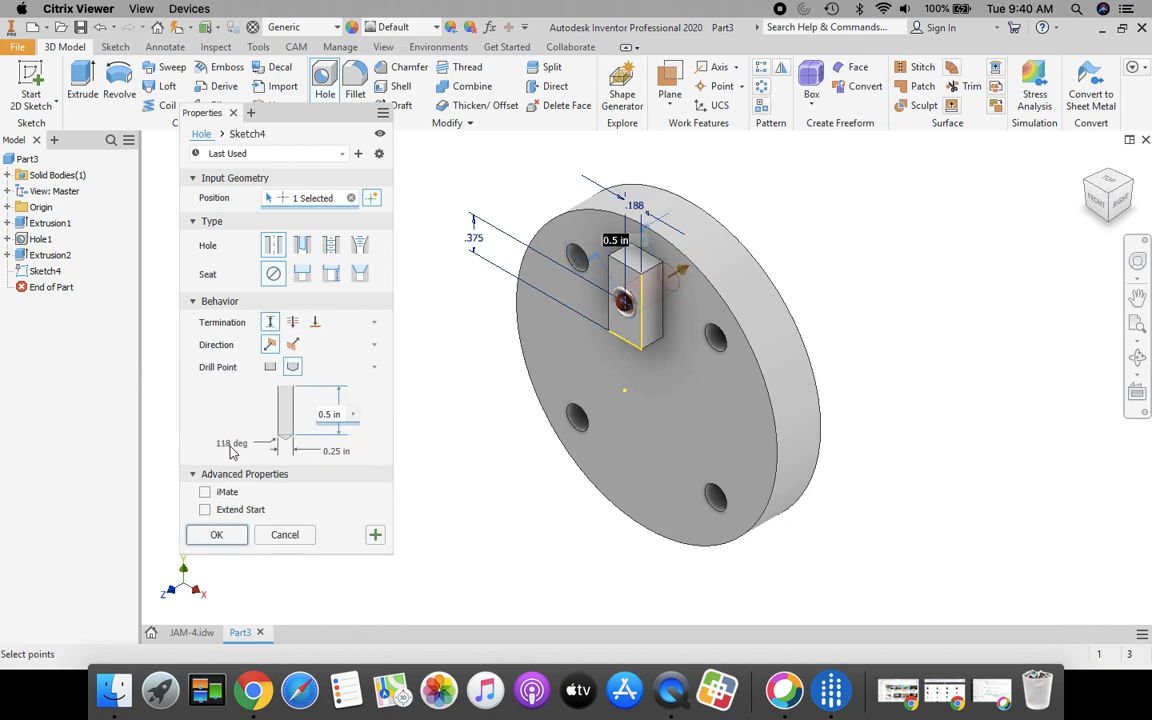
left_click(330, 415)
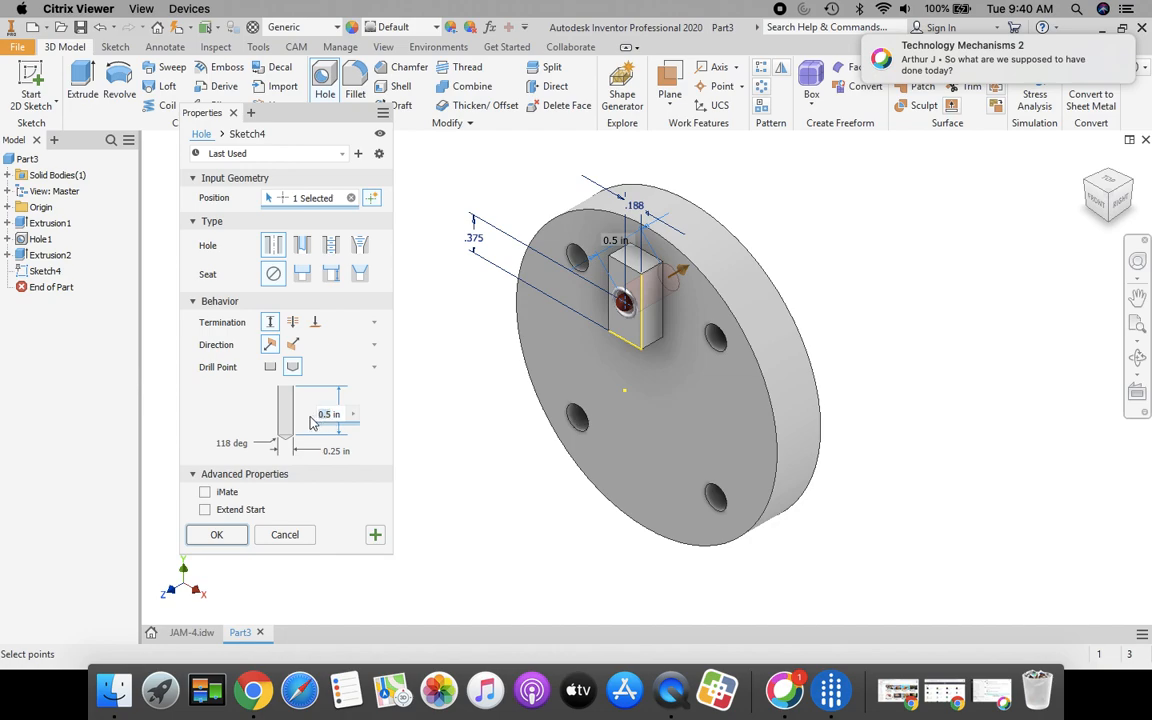
type(".5")
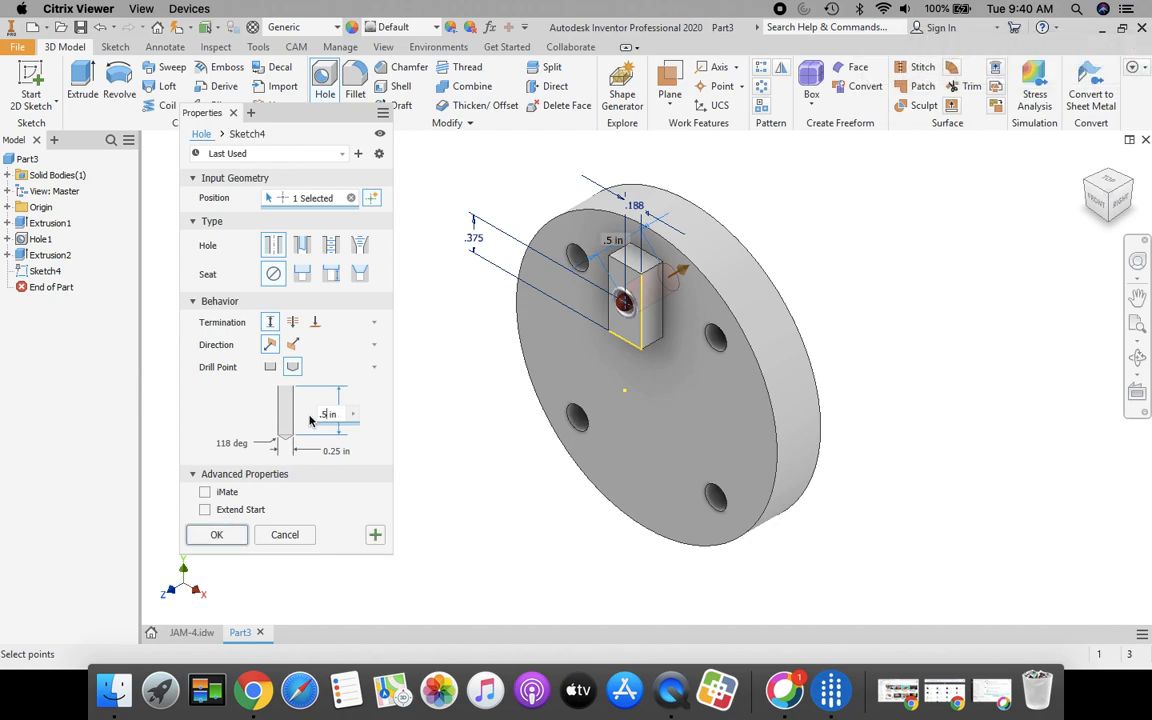
left_click(337, 451)
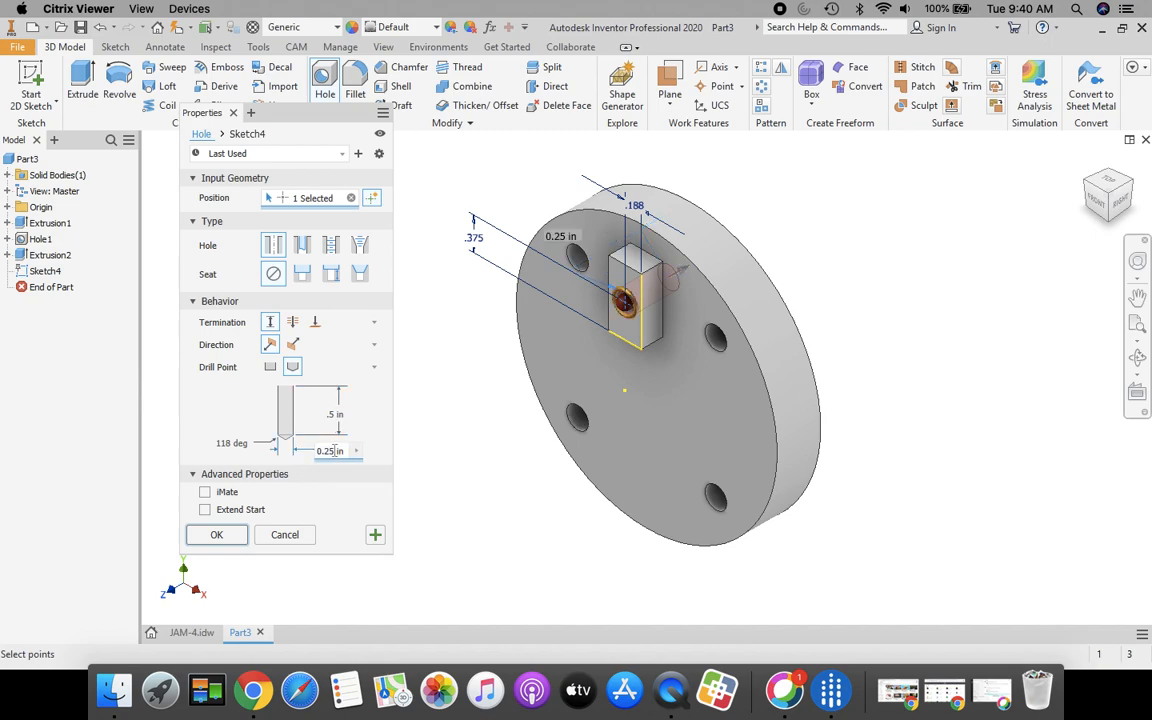
type(".25")
left_click(217, 536)
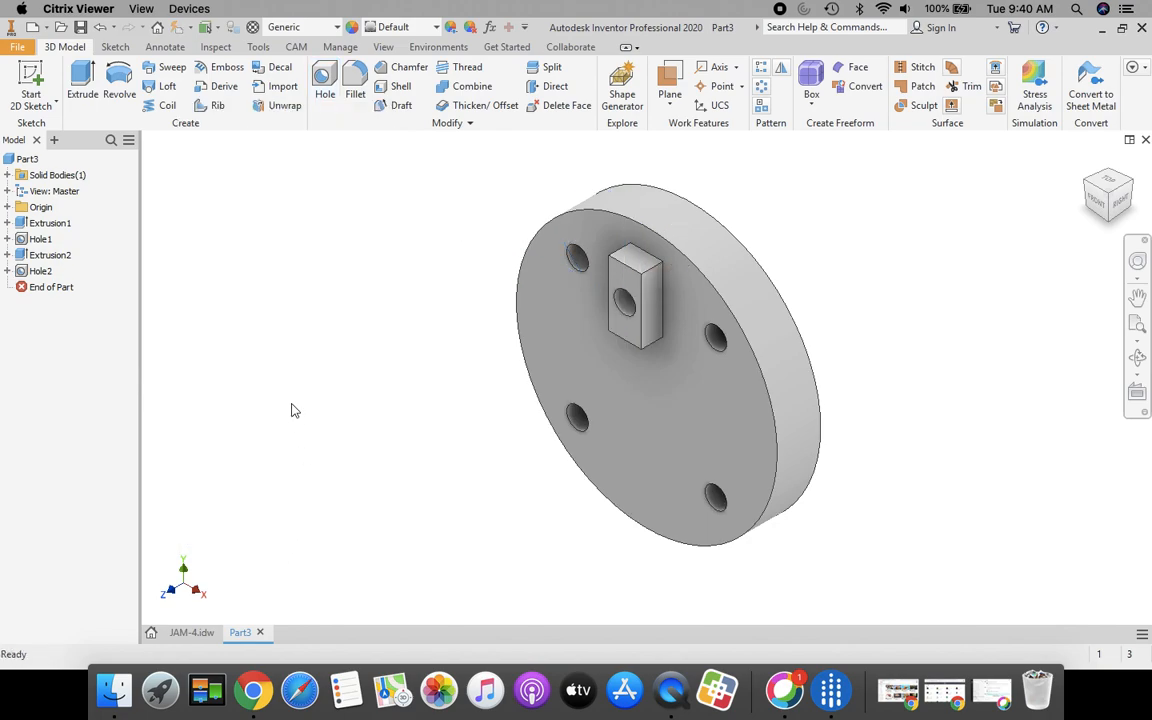
Step: Create a circular pattern of the island and its hole around the disc's axis with 4 occurrences over 360 deg in fixed orientation
left_click(762, 89)
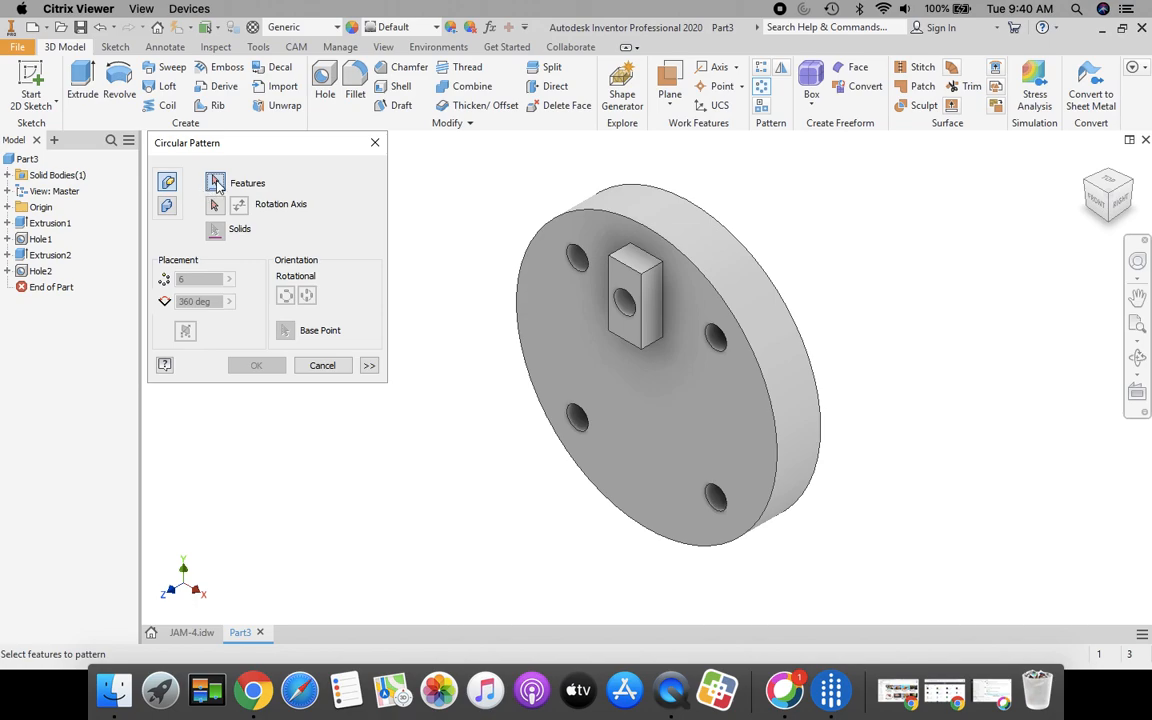
left_click(628, 305)
left_click(628, 283)
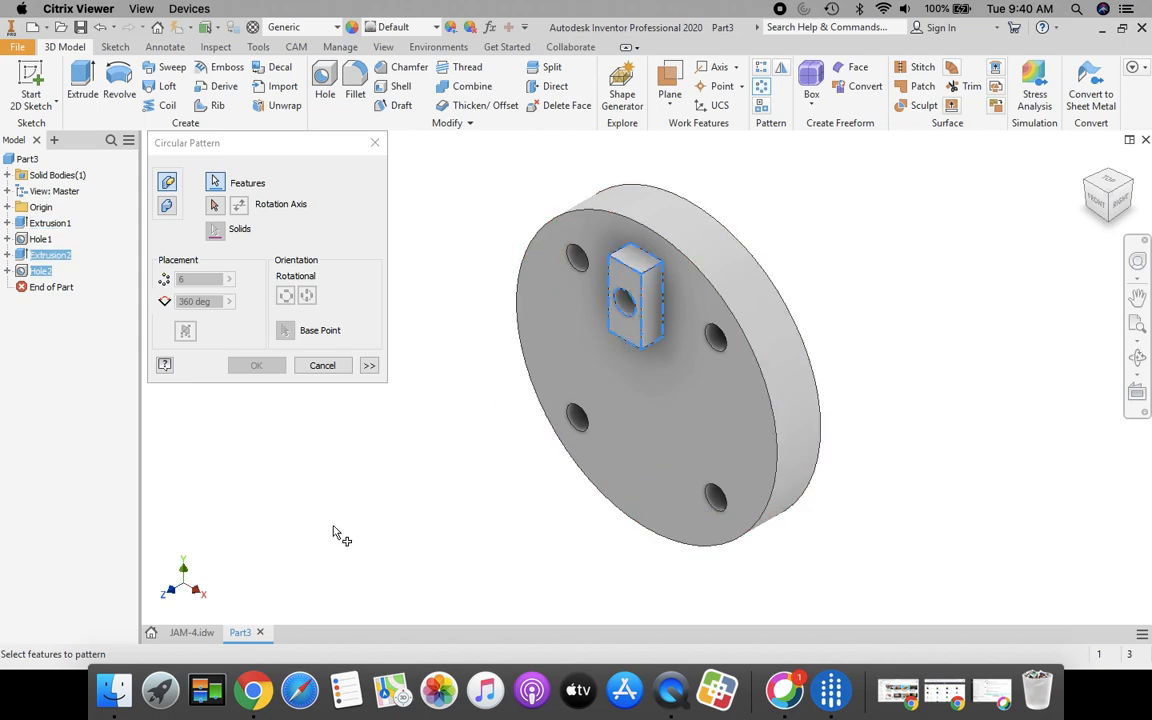
left_click(214, 206)
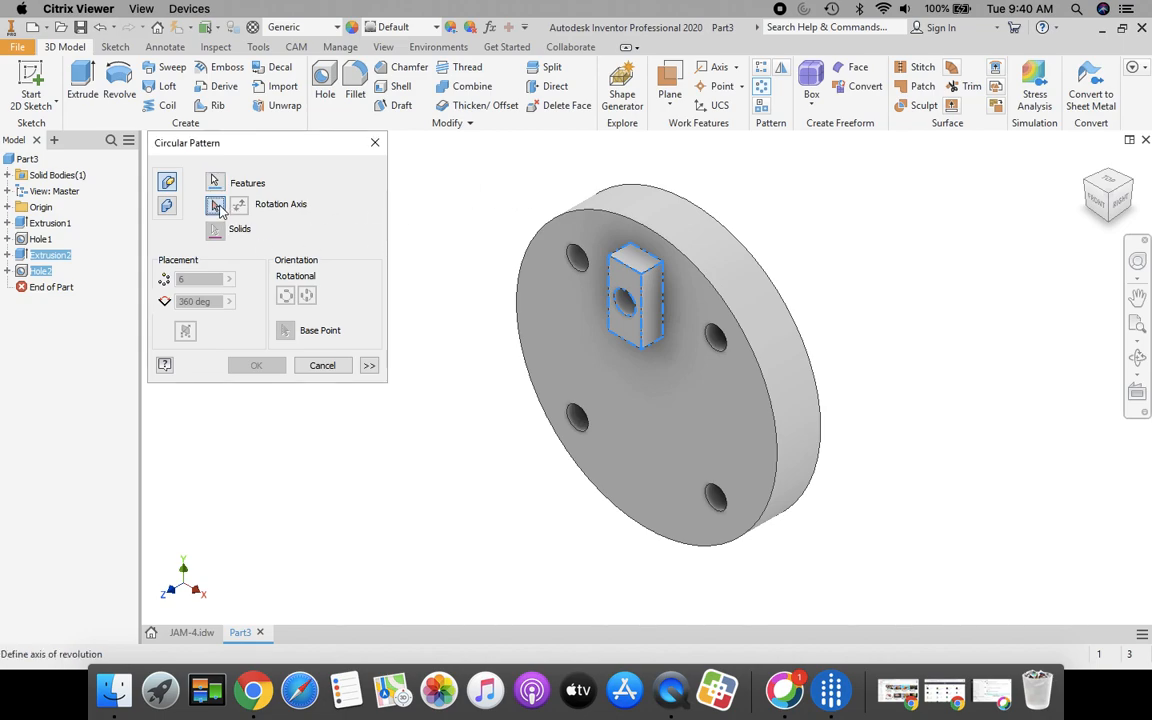
left_click(724, 254)
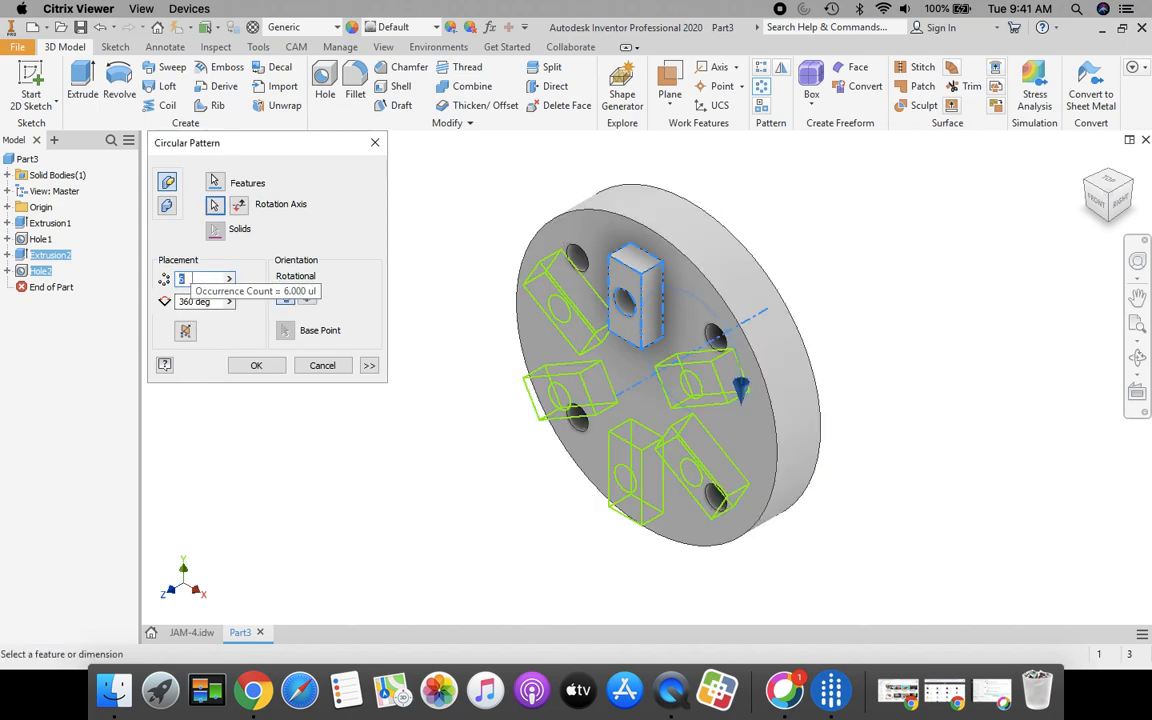
type("4")
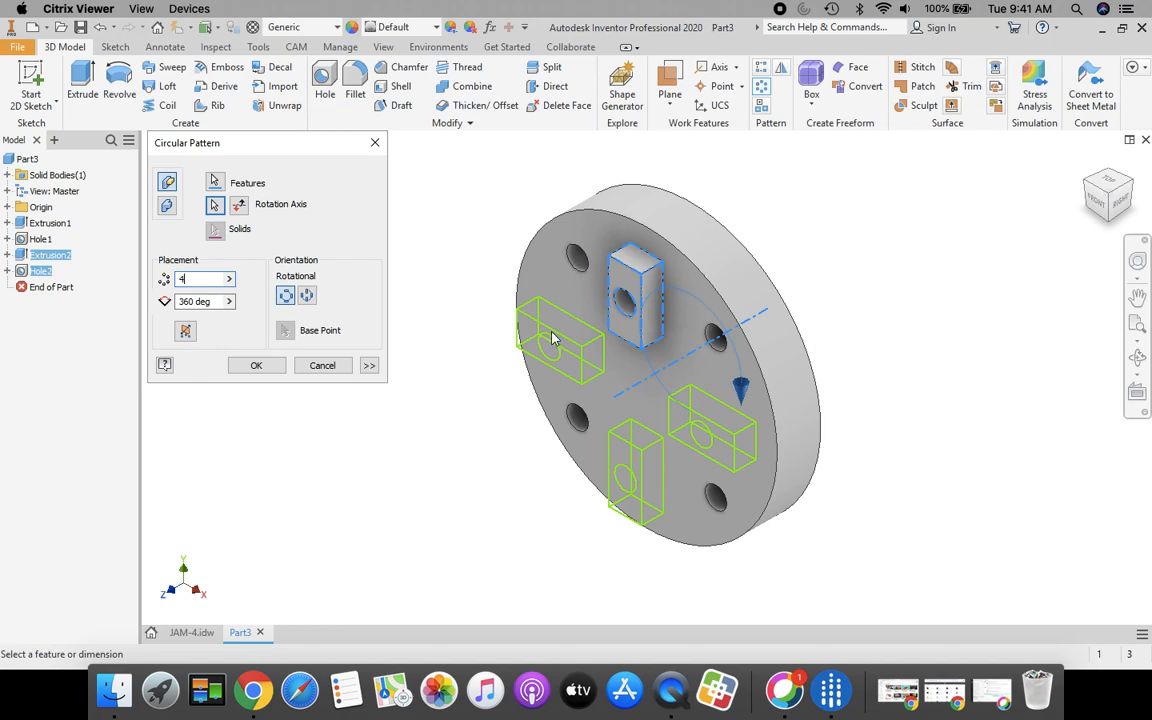
left_click(308, 297)
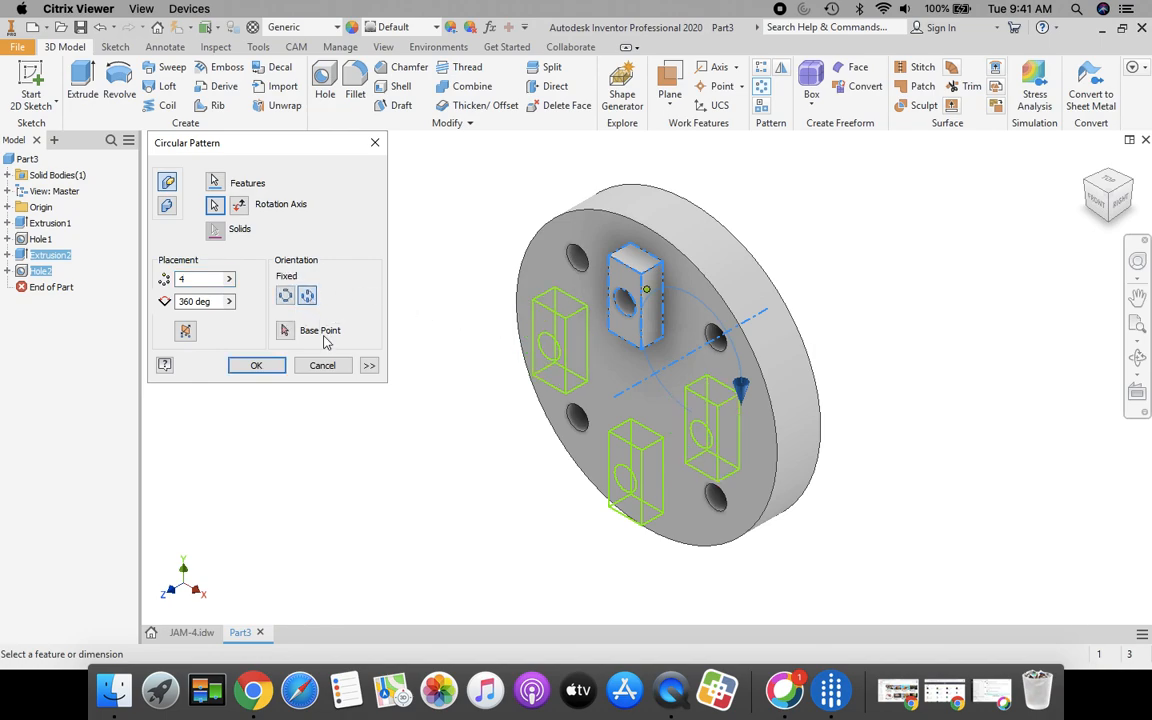
left_click(256, 365)
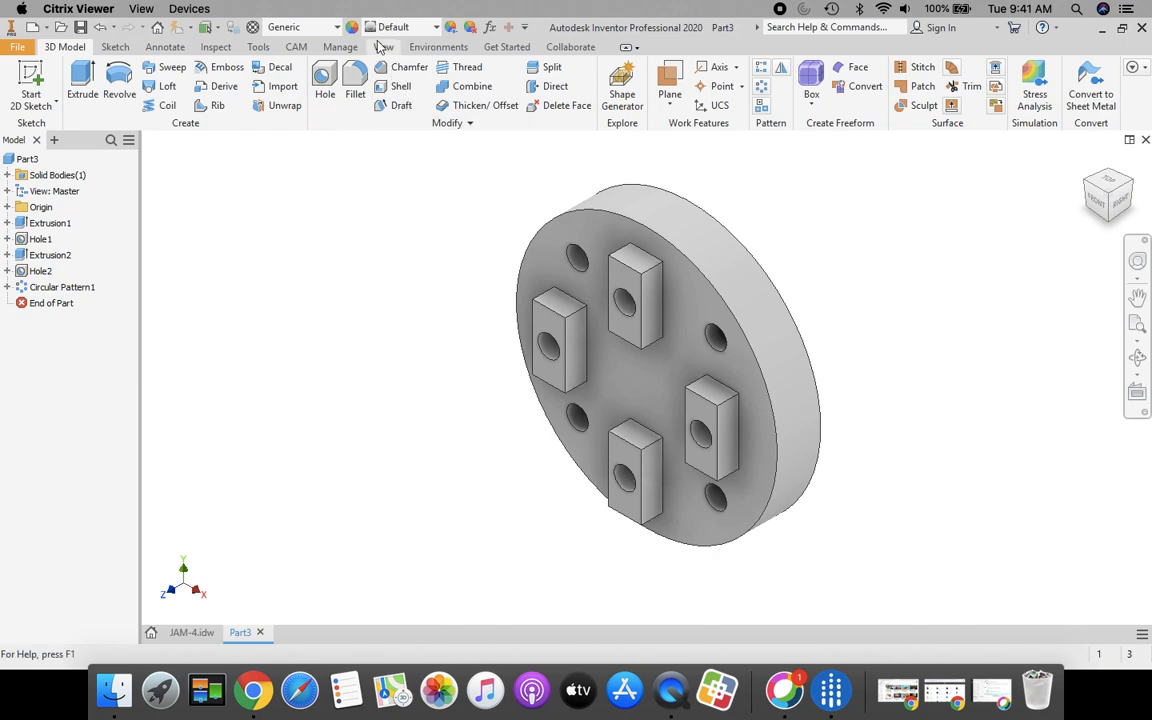
Step: Set the part's appearance to Smooth - Red from the Inventor Material Library
left_click(430, 33)
scroll(435, 332, "down", 4)
scroll(432, 335, "down", 14)
scroll(428, 332, "down", 4)
scroll(428, 325, "down", 4)
scroll(428, 322, "down", 5)
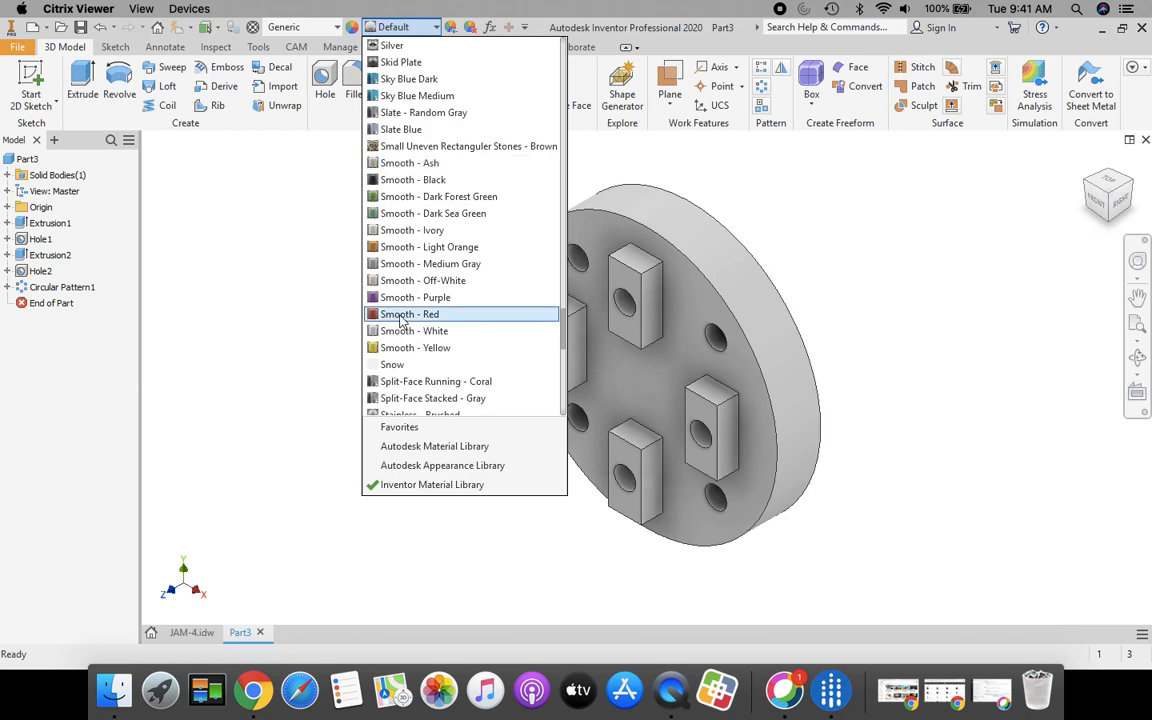
left_click(400, 316)
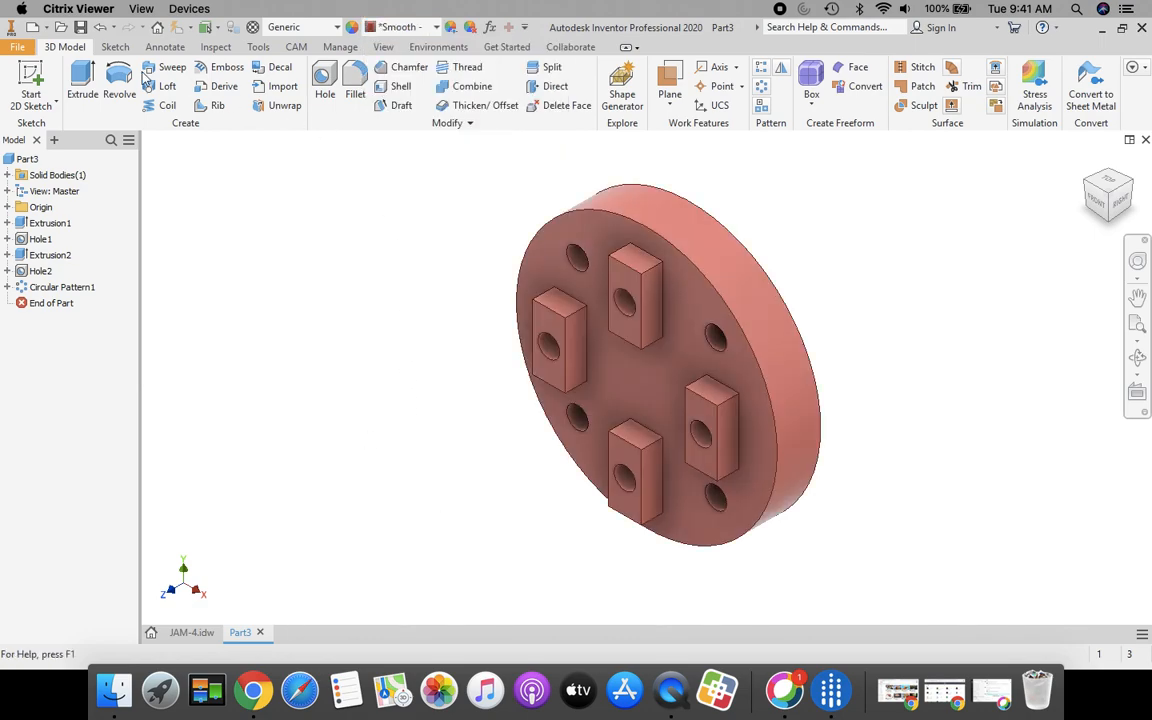
Step: Save a copy of the part to the personal network drive, naming the file 4 JAM followed by the user's last name
left_click(14, 48)
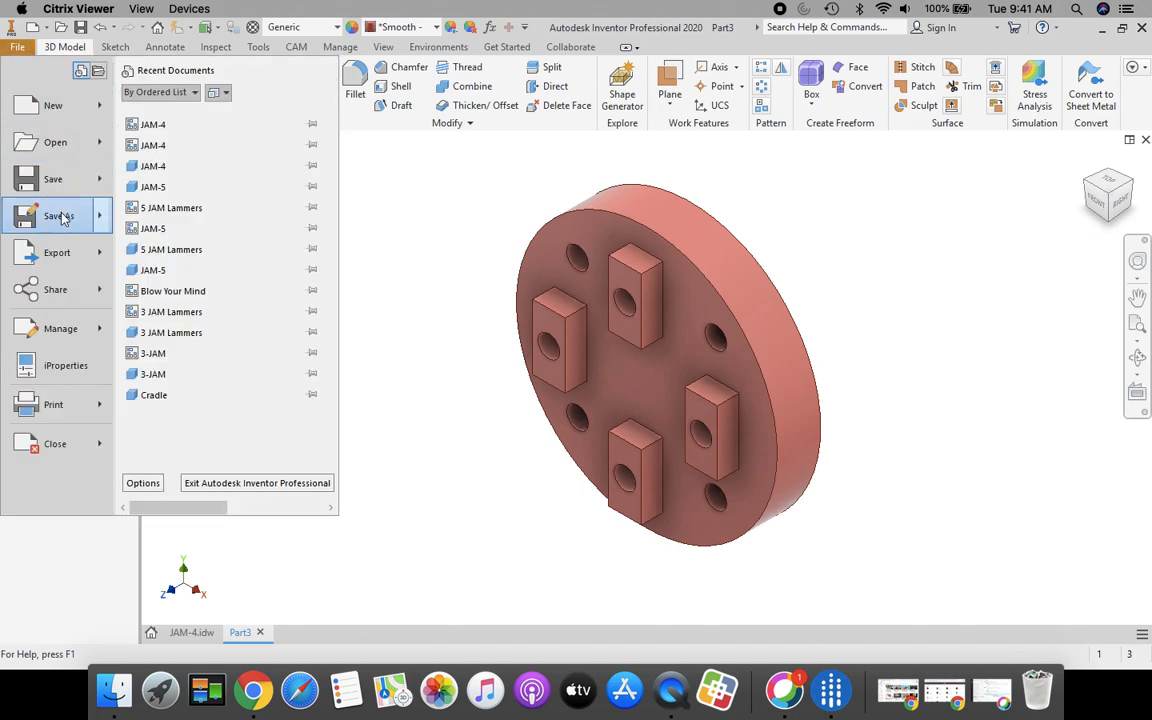
left_click(62, 218)
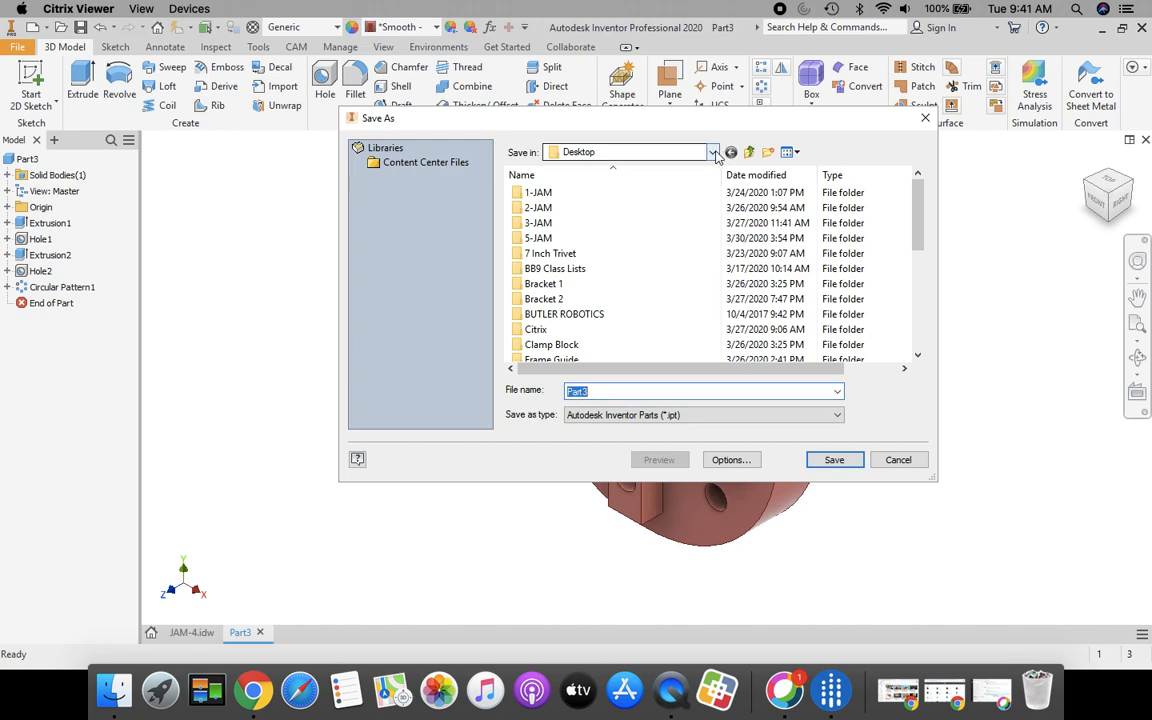
left_click(713, 153)
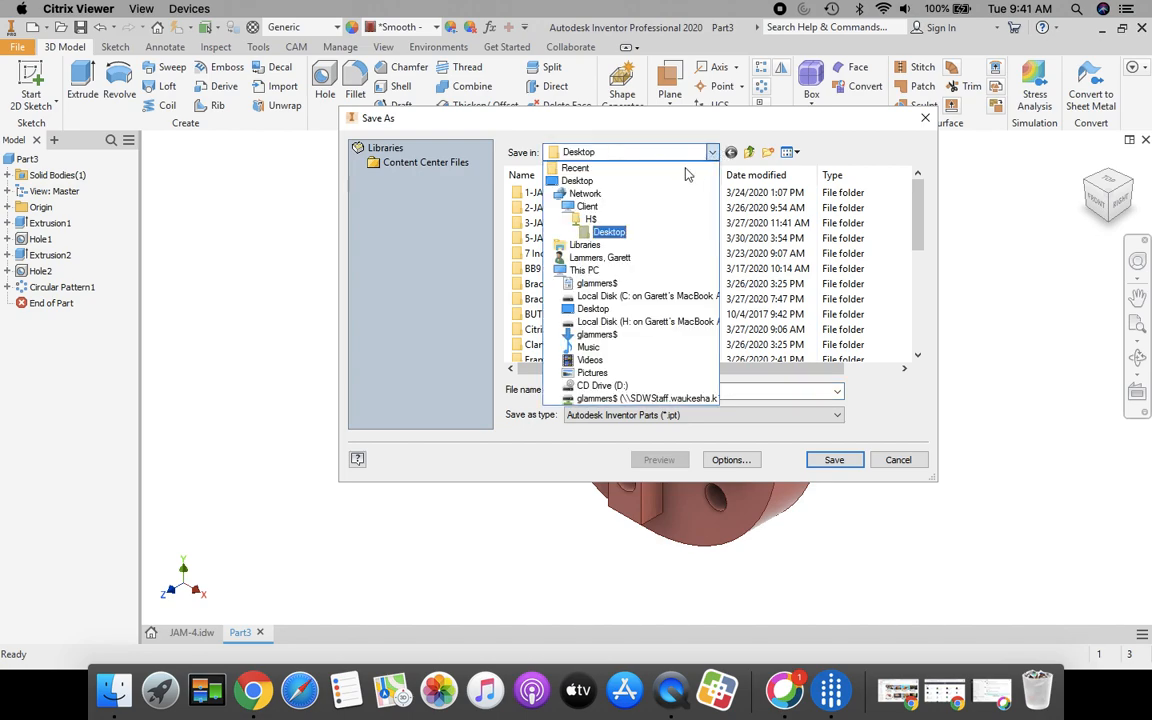
left_click(571, 399)
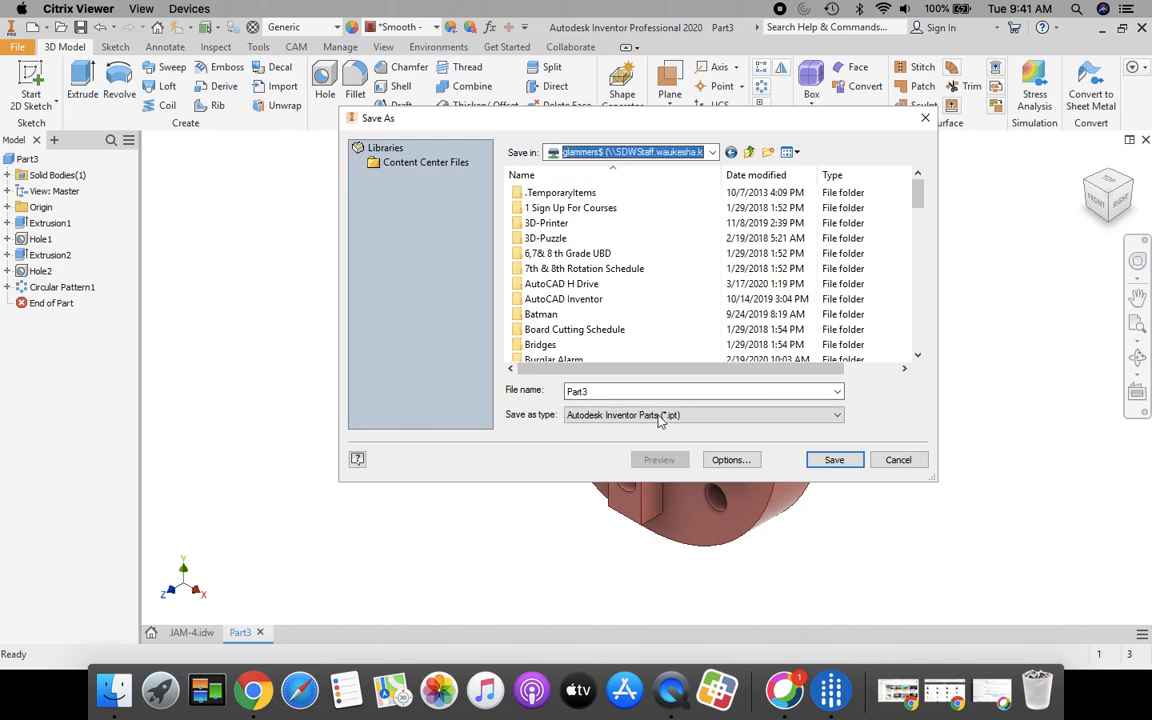
double_click(620, 391)
type("4 JAM")
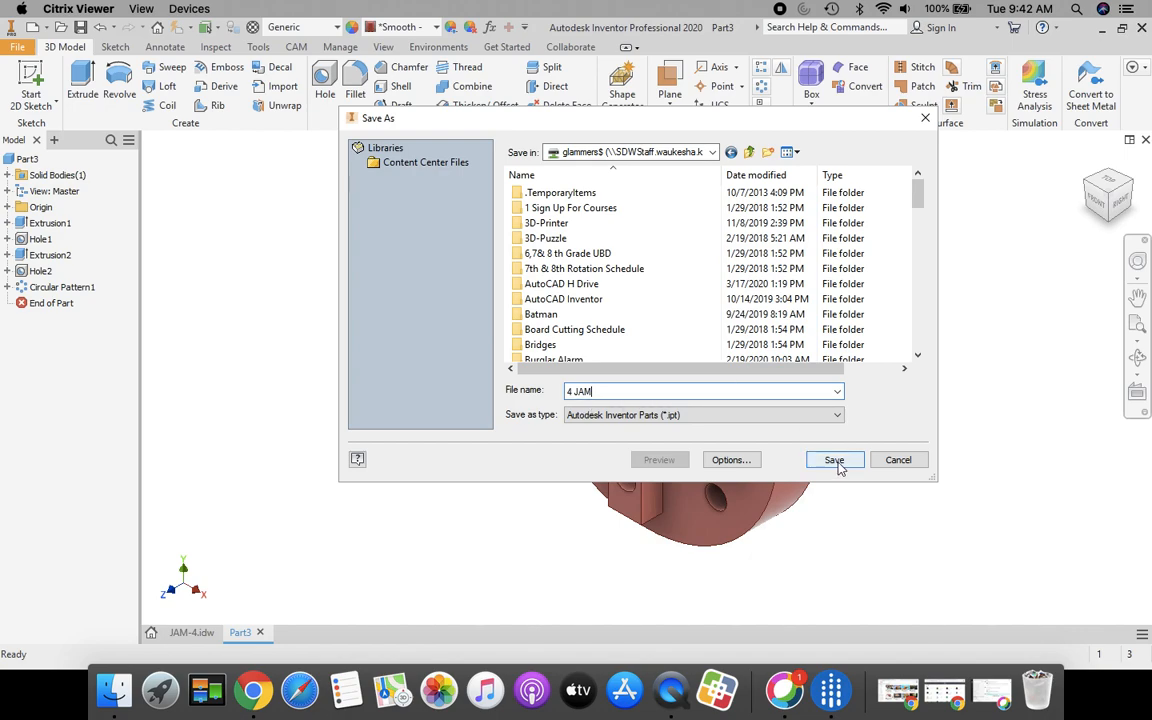
type(" Lammers")
left_click(836, 460)
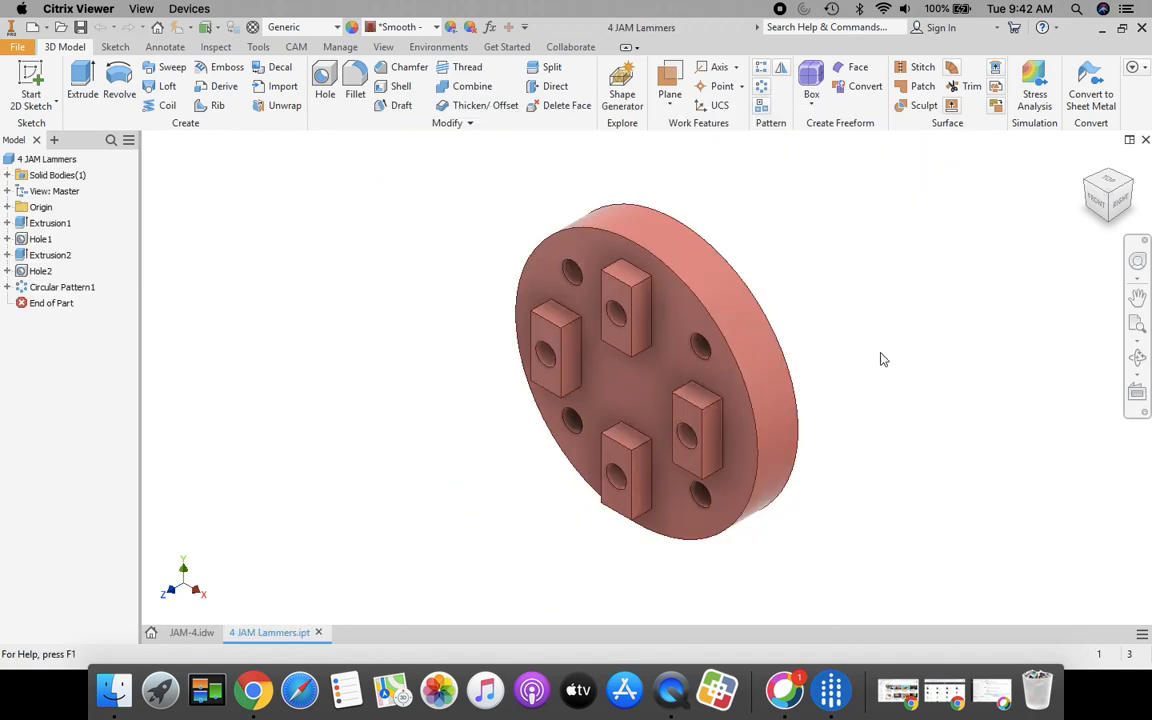